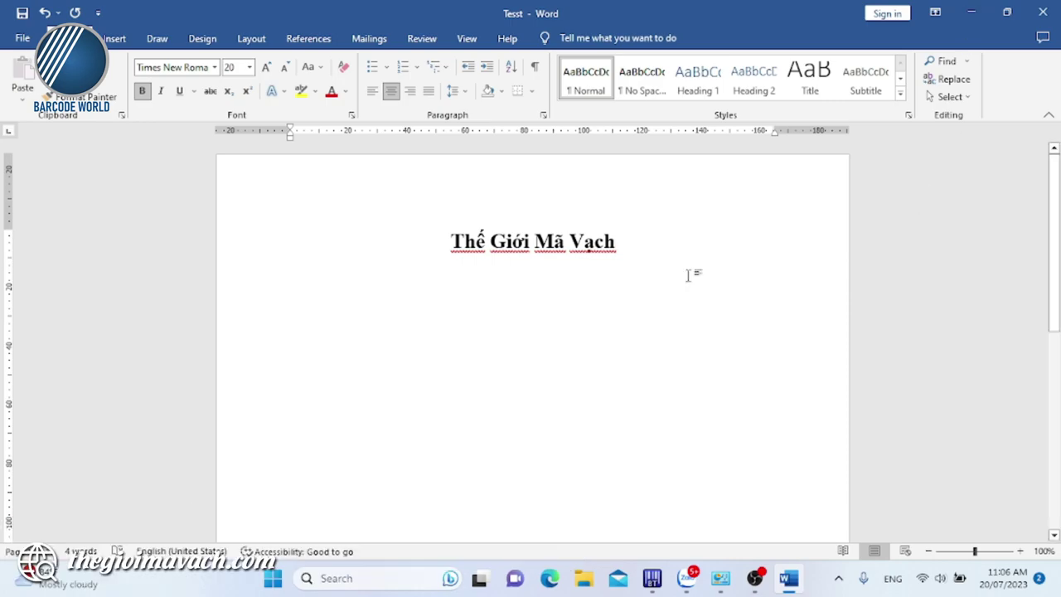
Step: Find the Ring 412PE+ printer in the open Devices and Printers window, then close that window
scroll(640, 262, "down", 1)
scroll(640, 263, "down", 2)
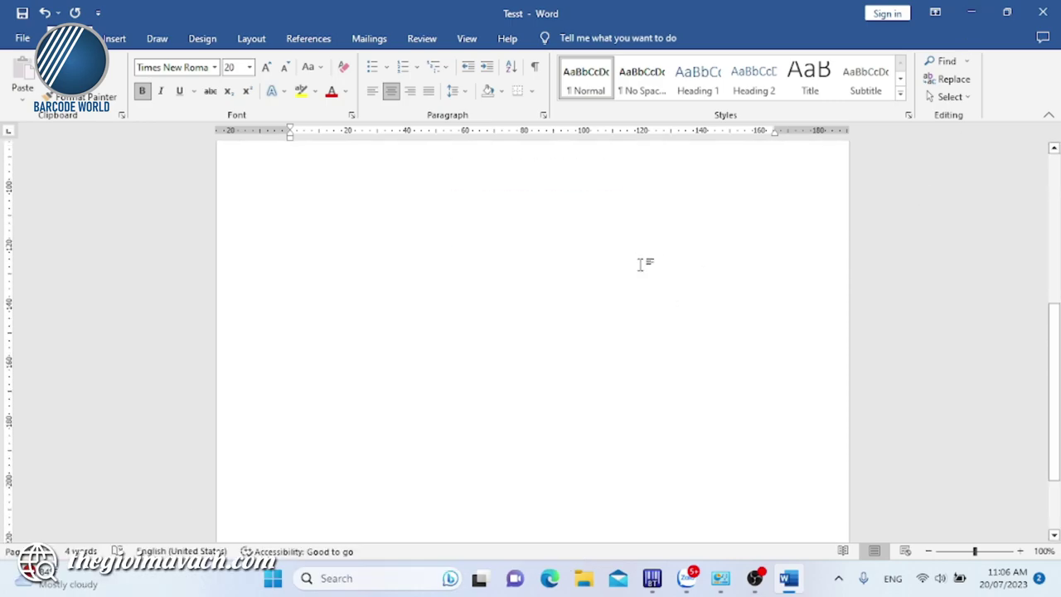
scroll(639, 263, "down", 2)
scroll(640, 263, "up", 2)
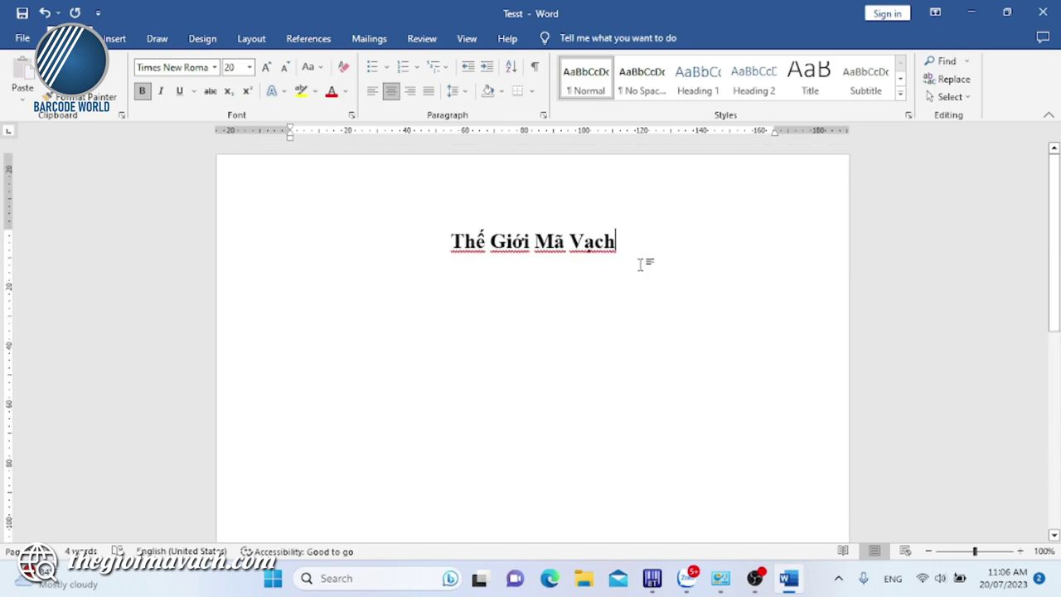
scroll(640, 263, "down", 1)
scroll(642, 265, "down", 3)
scroll(648, 268, "up", 2)
scroll(655, 278, "up", 2)
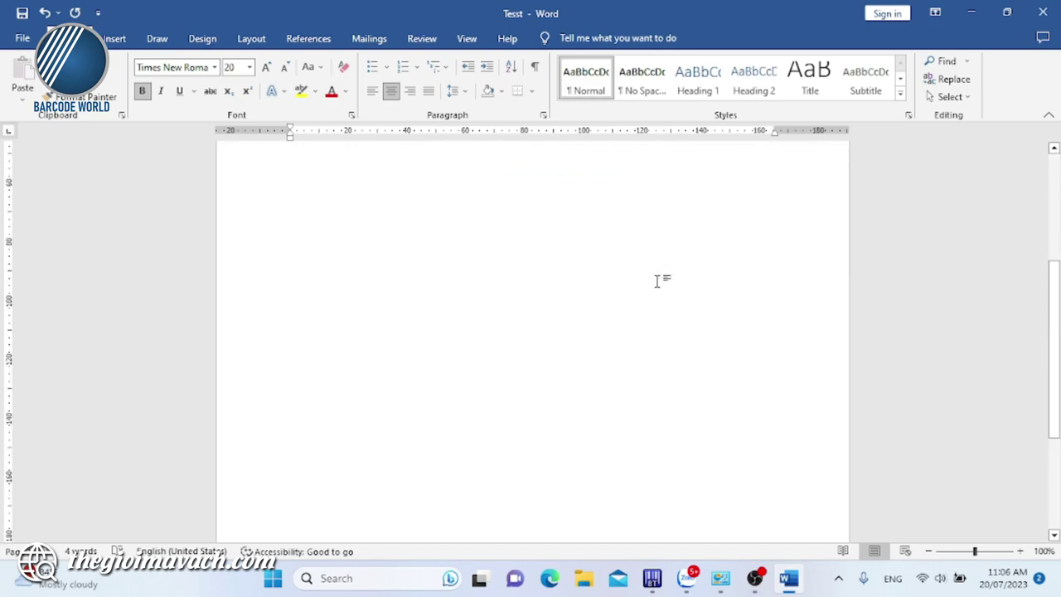
scroll(657, 280, "up", 3)
scroll(657, 280, "up", 1)
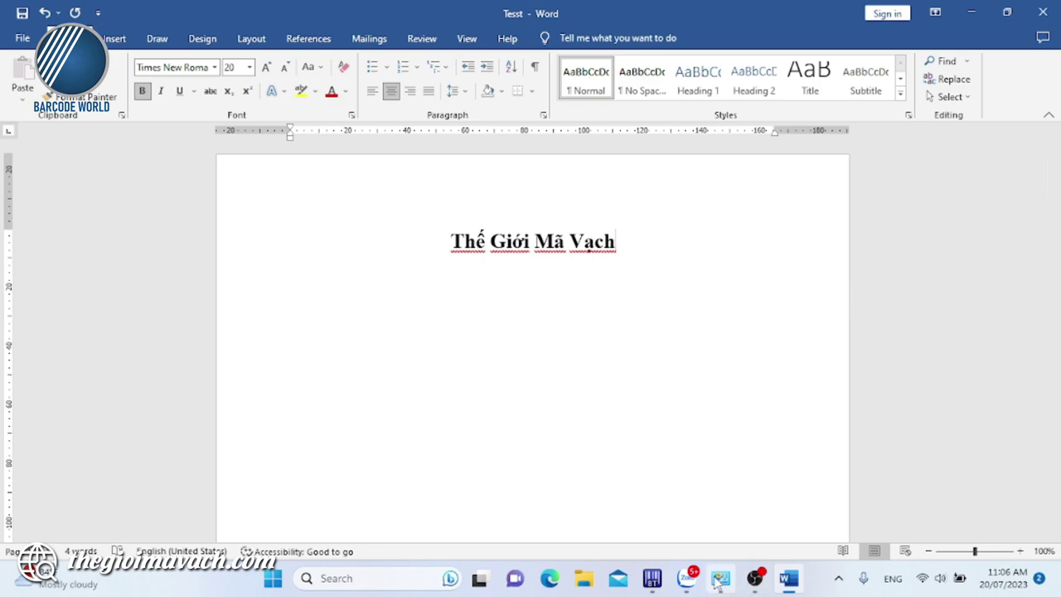
left_click(720, 578)
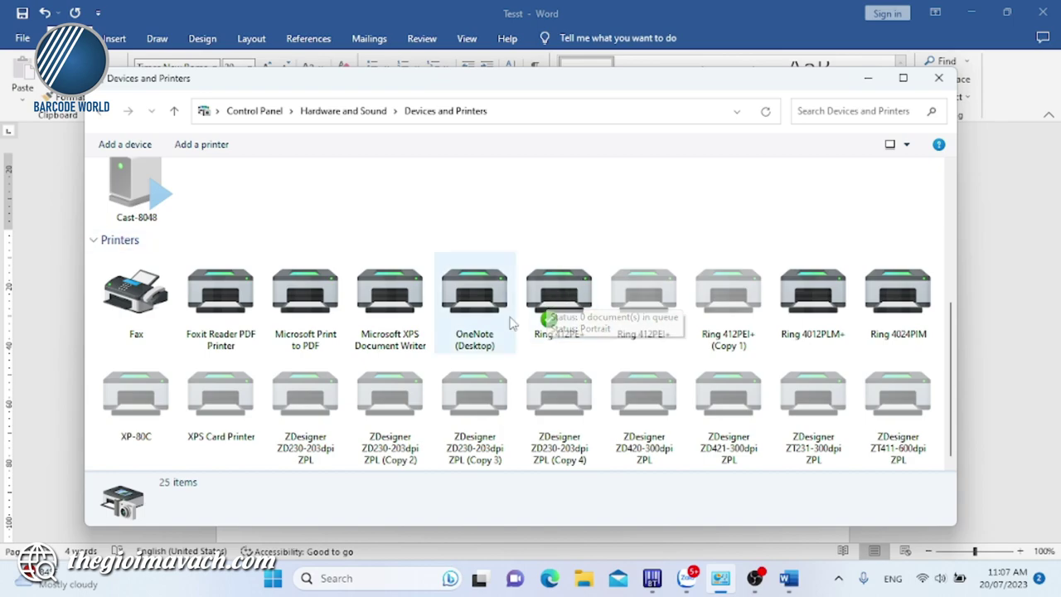
mouse_move(559, 294)
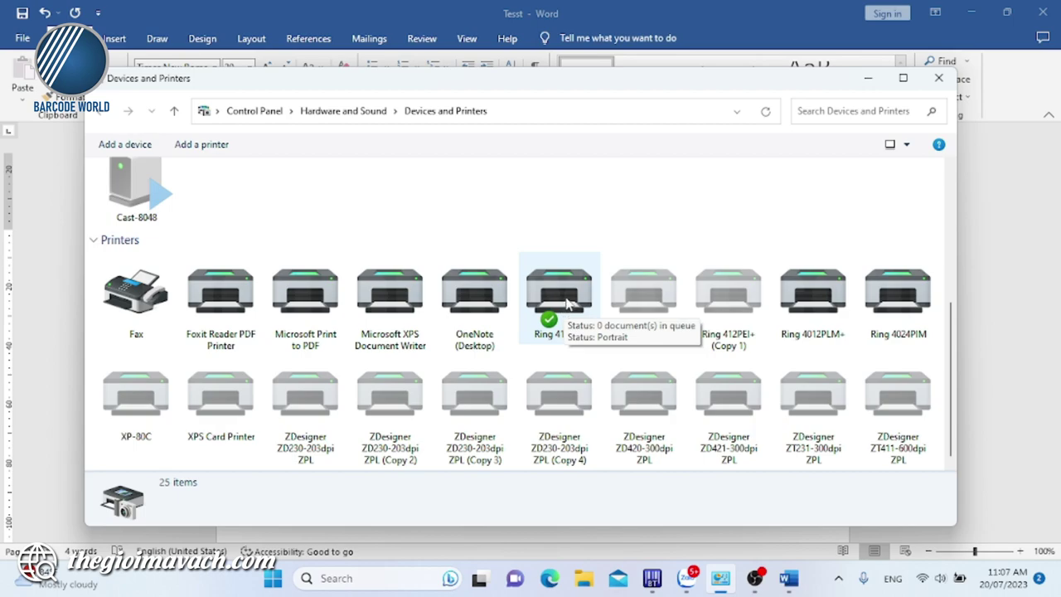
left_click(567, 304)
right_click(567, 304)
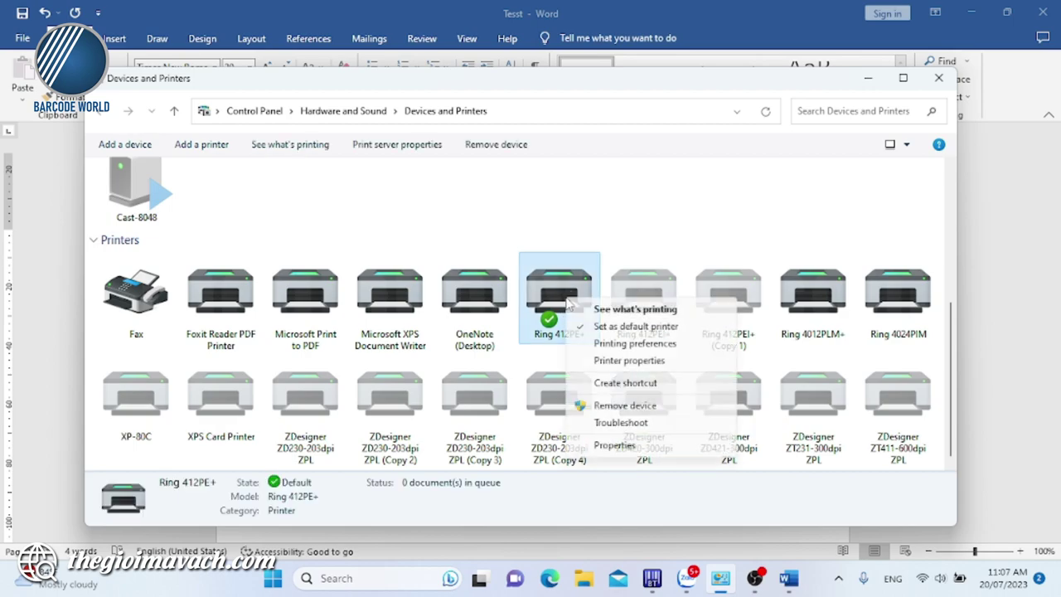
left_click(950, 79)
Step: Search for Control Panel, open Devices and Printers, and bring up the Ring 412PE+ actions menu
left_click(360, 578)
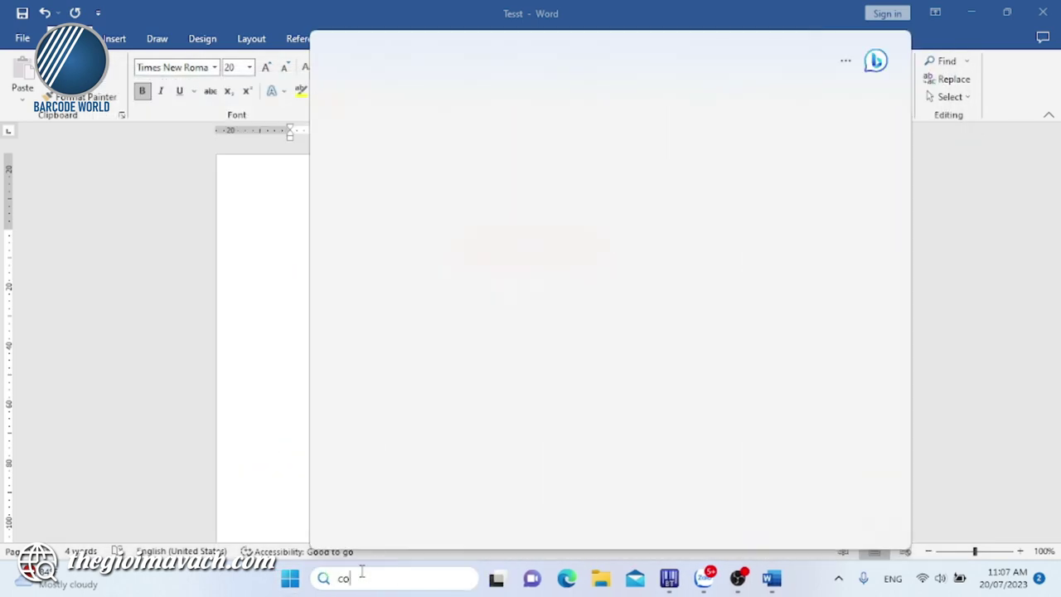
type("contro")
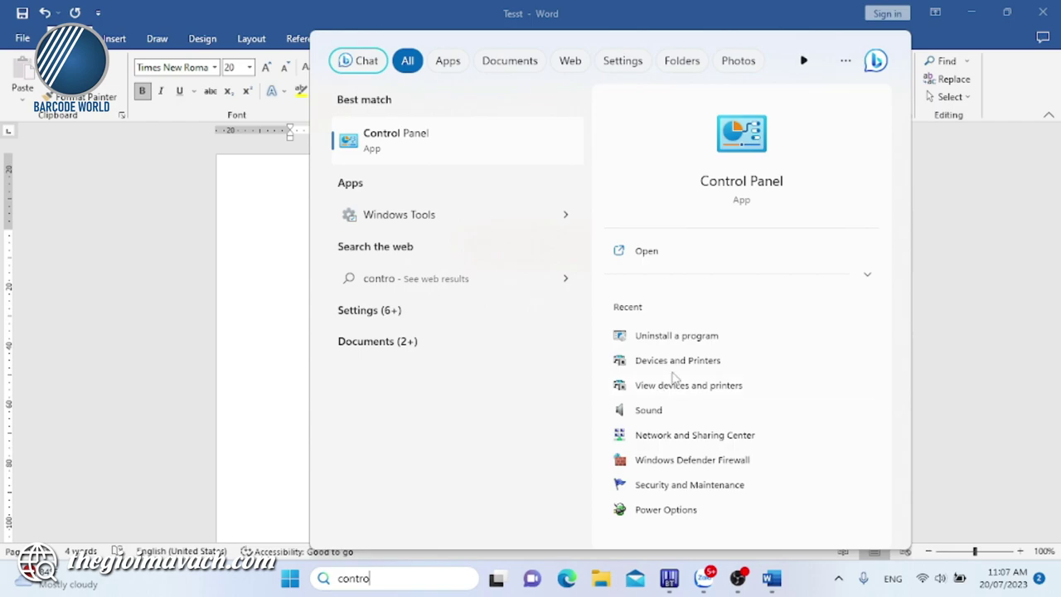
left_click(663, 365)
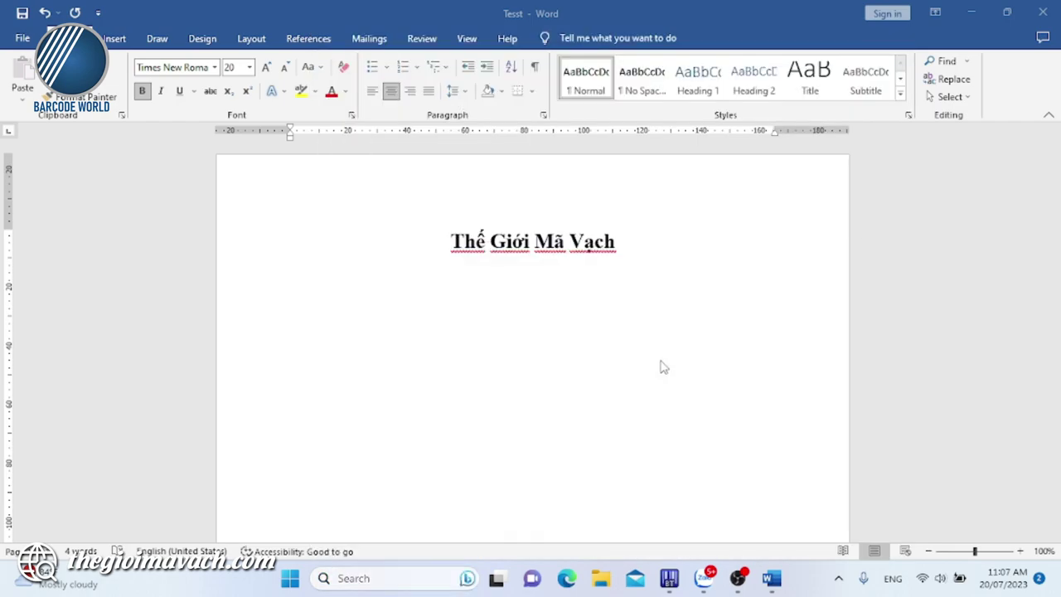
scroll(569, 383, "down", 3)
right_click(572, 305)
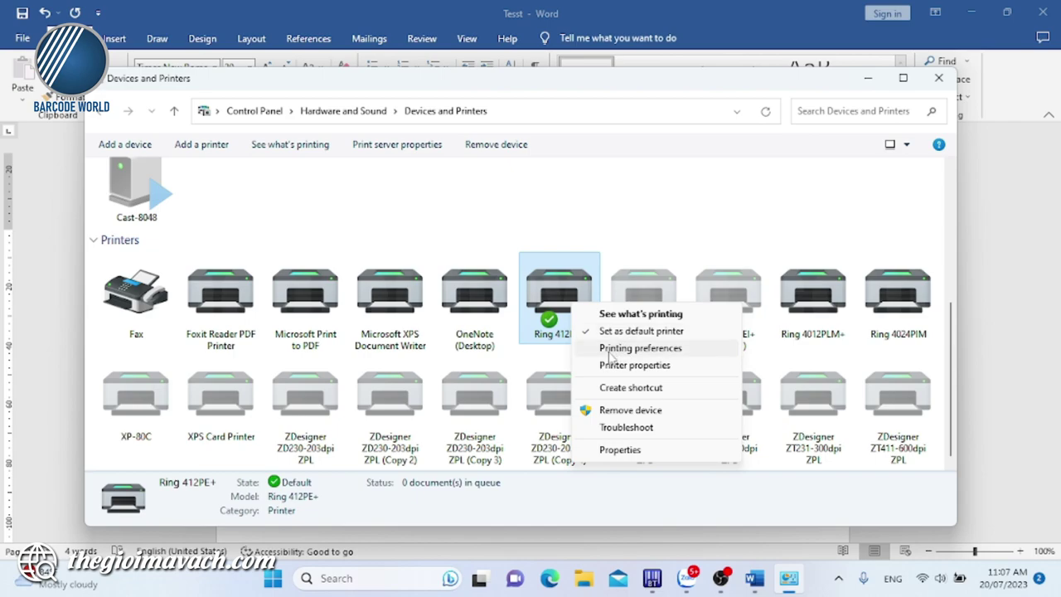
Step: In Ring 412PE+ Page Setup, start a new stock named 70x40, 74mm wide and 40mm high
left_click(618, 351)
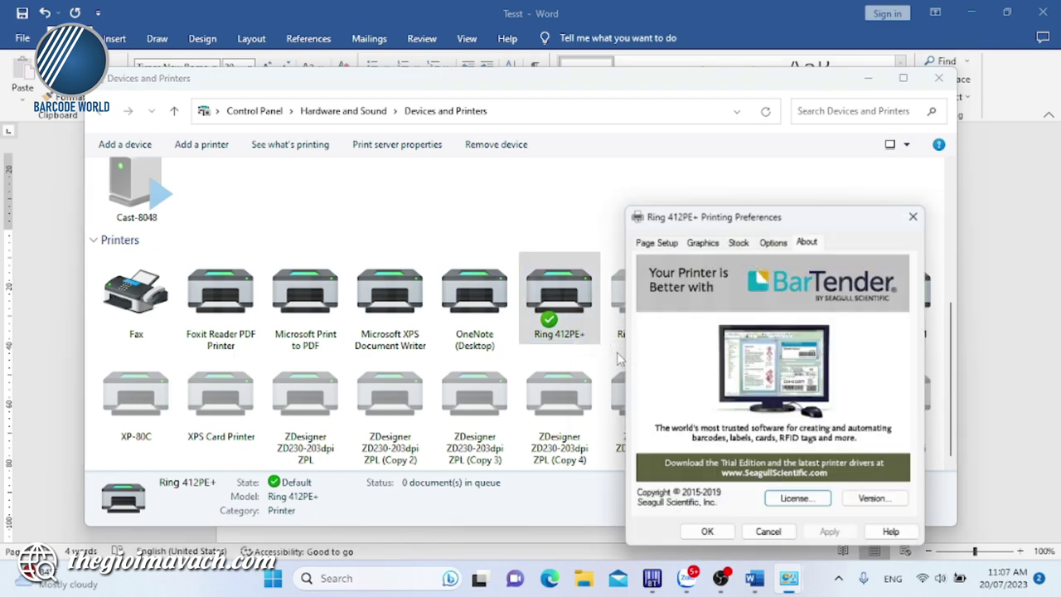
left_click(655, 241)
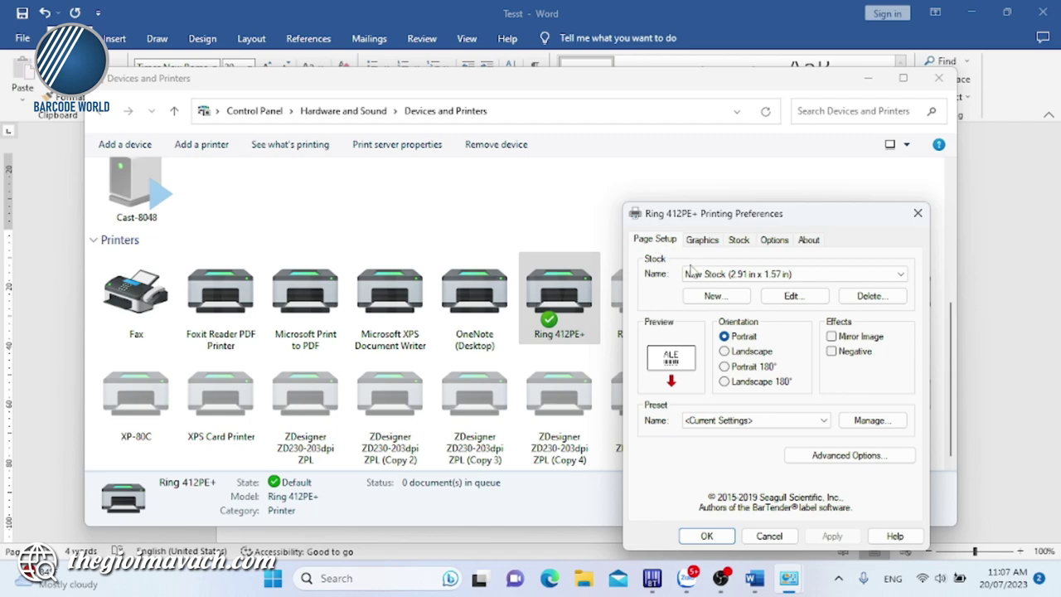
left_click(716, 297)
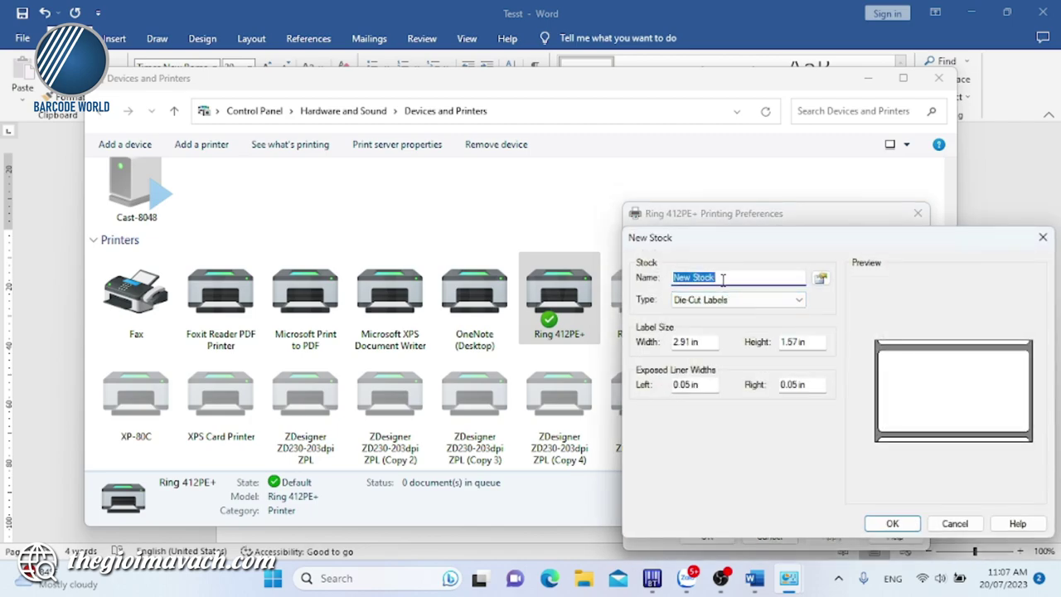
type("70x40")
key("Tab")
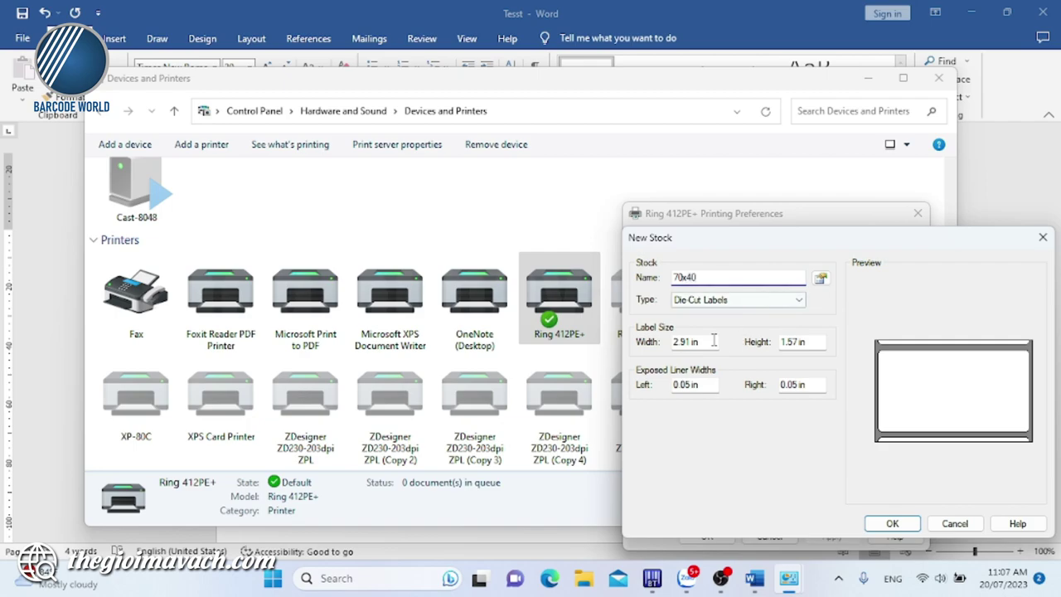
key("Tab")
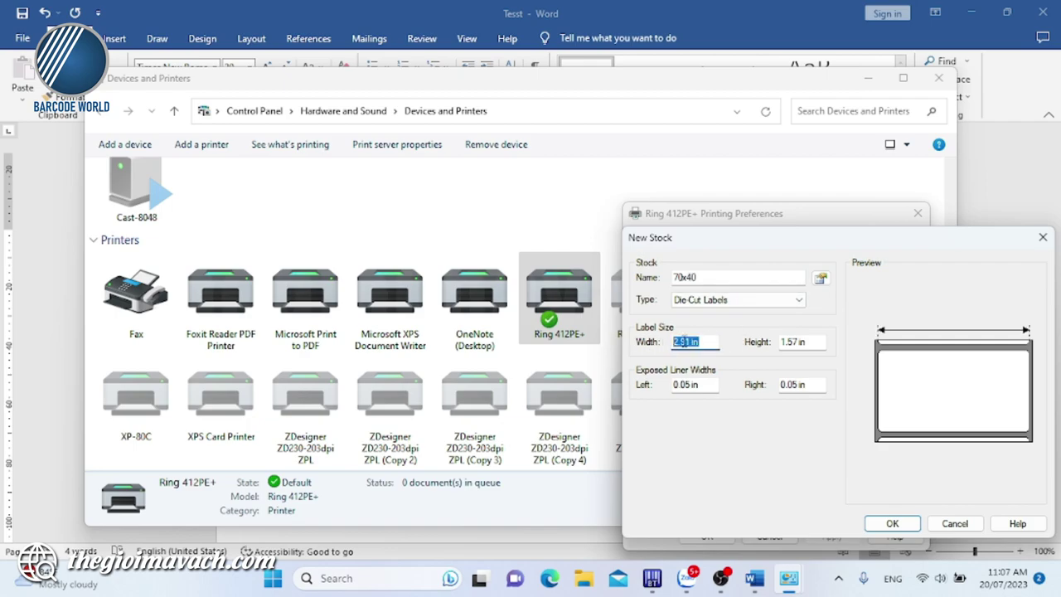
type("7")
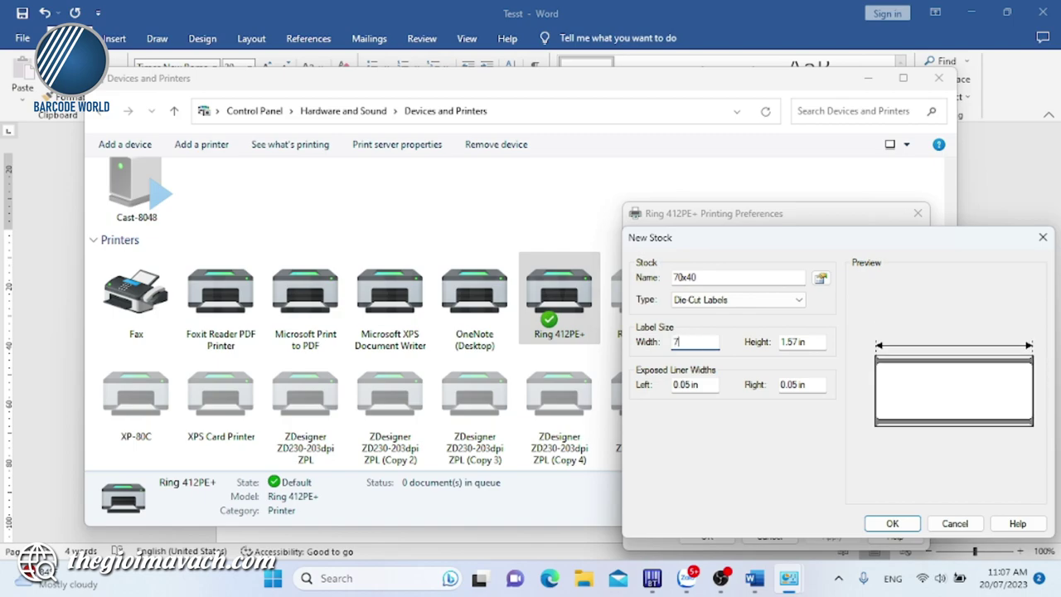
type("4")
type("mm")
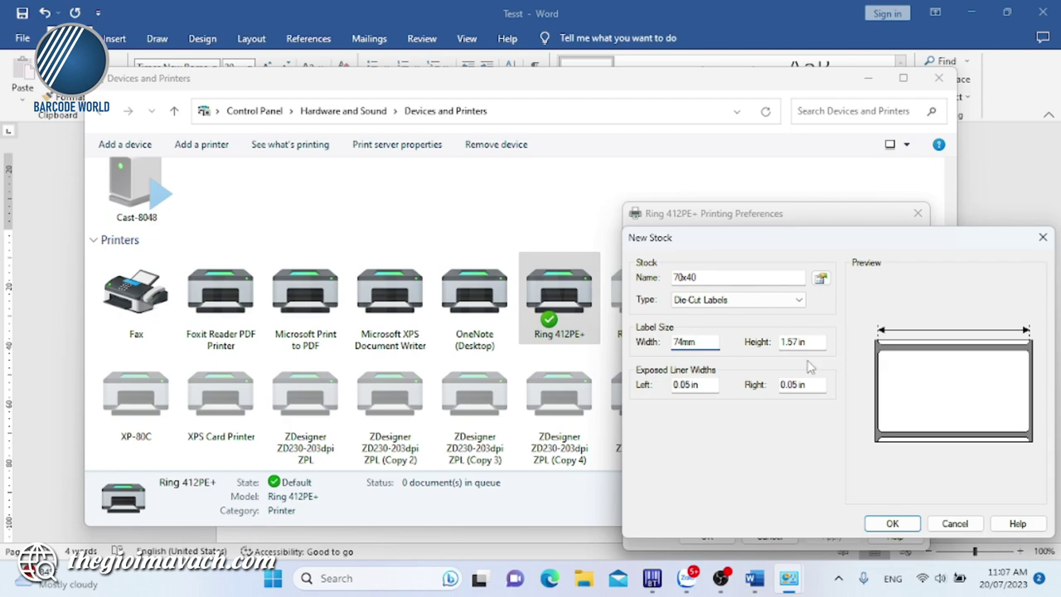
key("Tab")
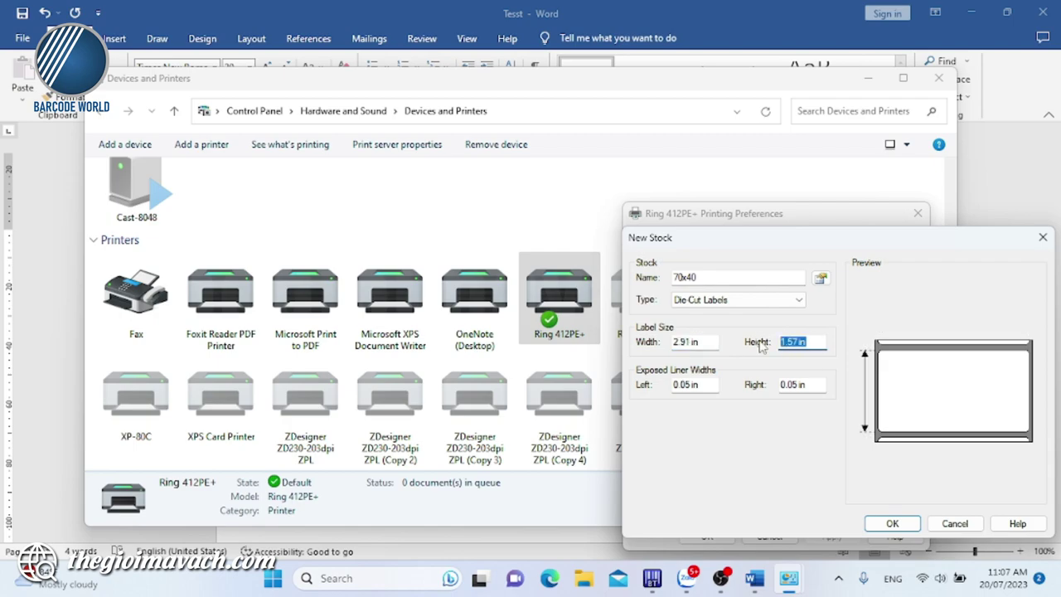
type("40mm")
Step: Review the liner and height fields and save the 70x40 stock
left_click(796, 389)
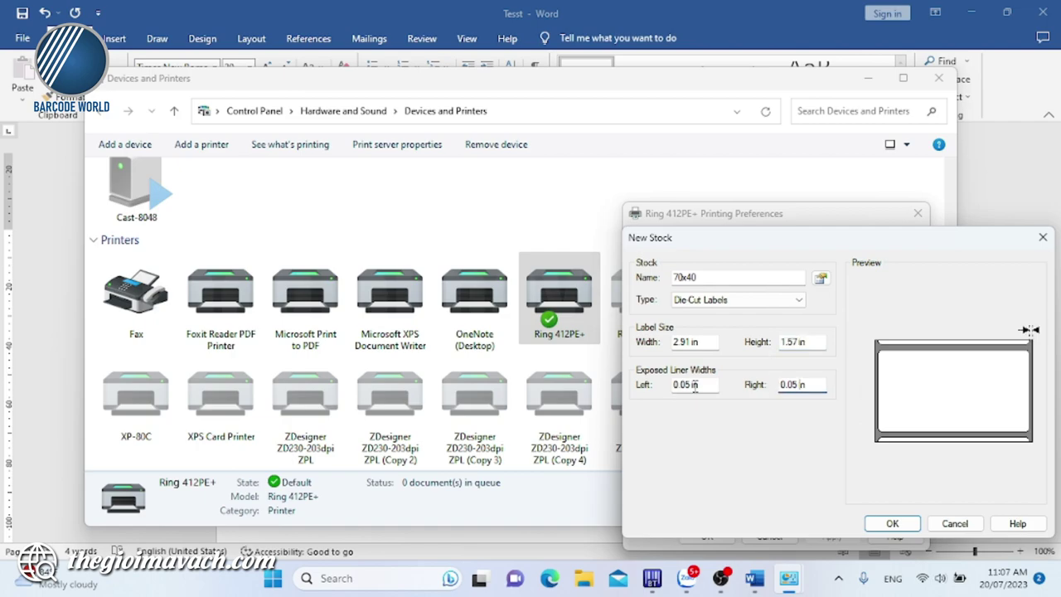
left_click(695, 385)
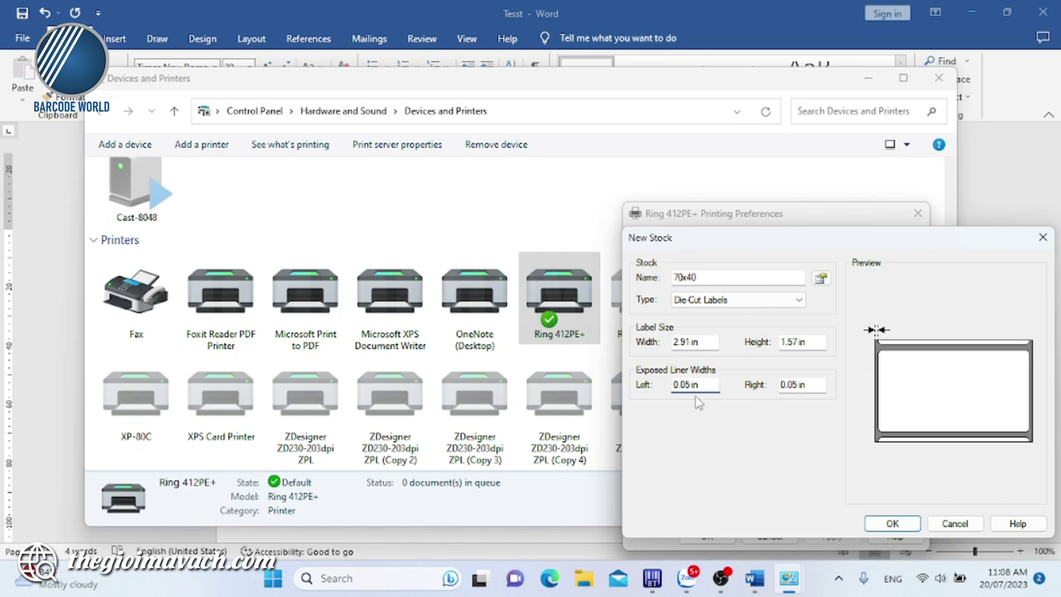
left_click(801, 342)
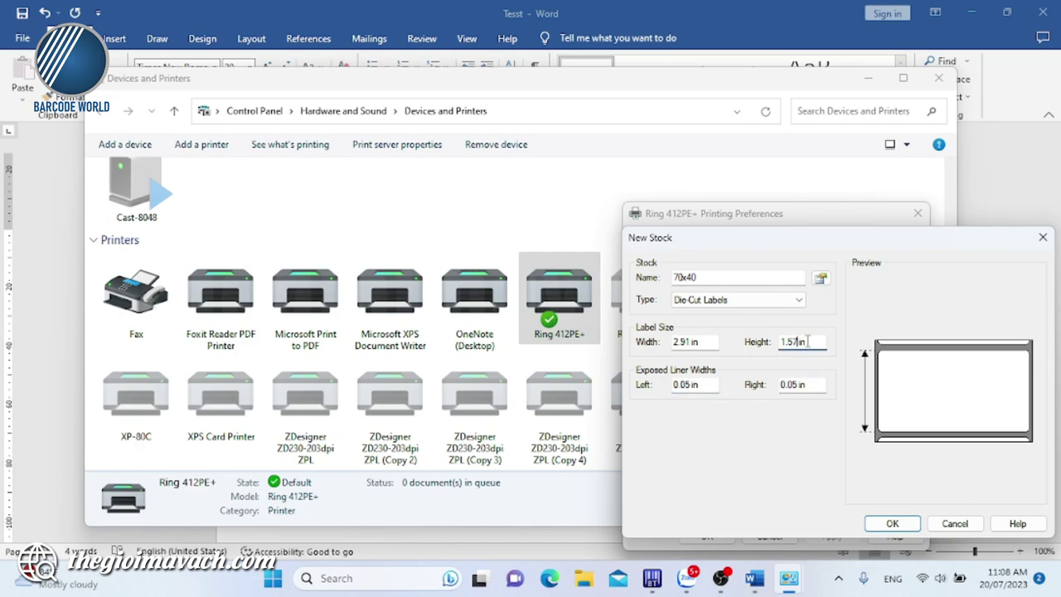
left_click_drag(808, 342, 760, 340)
left_click(892, 523)
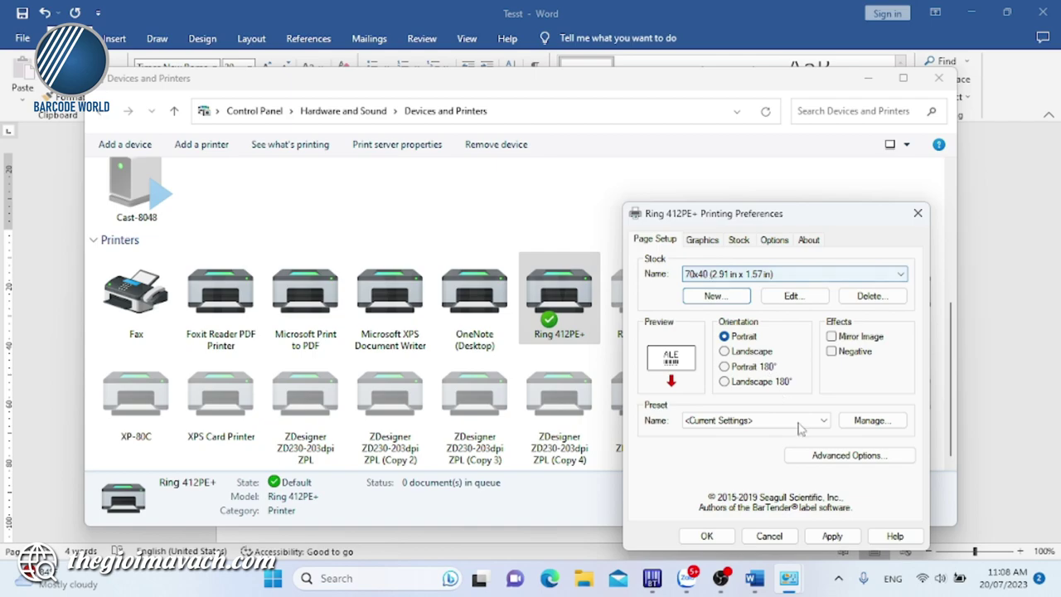
Step: Confirm the printing preferences and set the printers window aside to return to Word
left_click(832, 535)
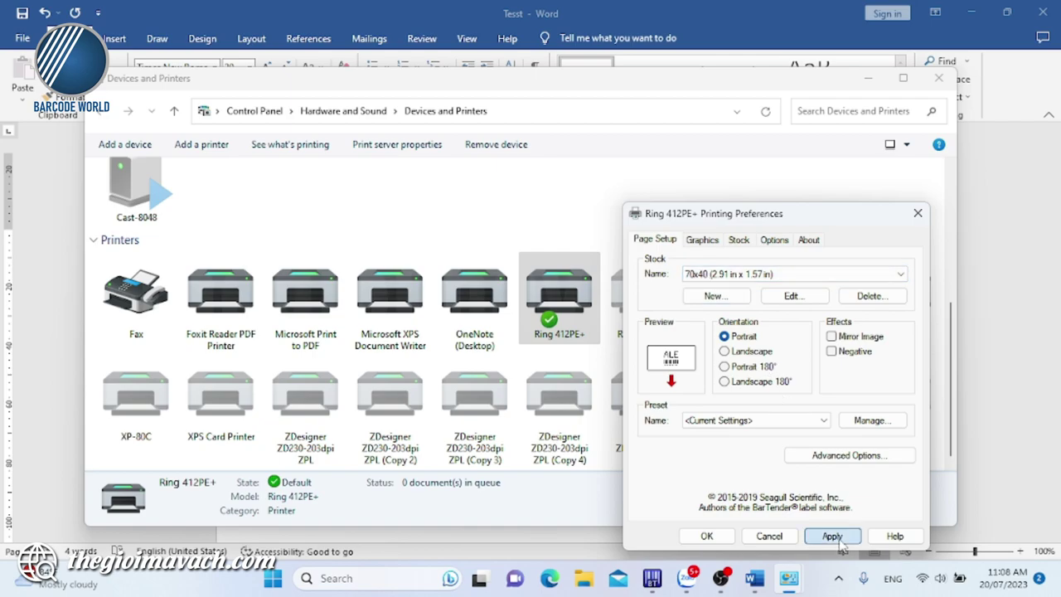
left_click(706, 536)
left_click(868, 78)
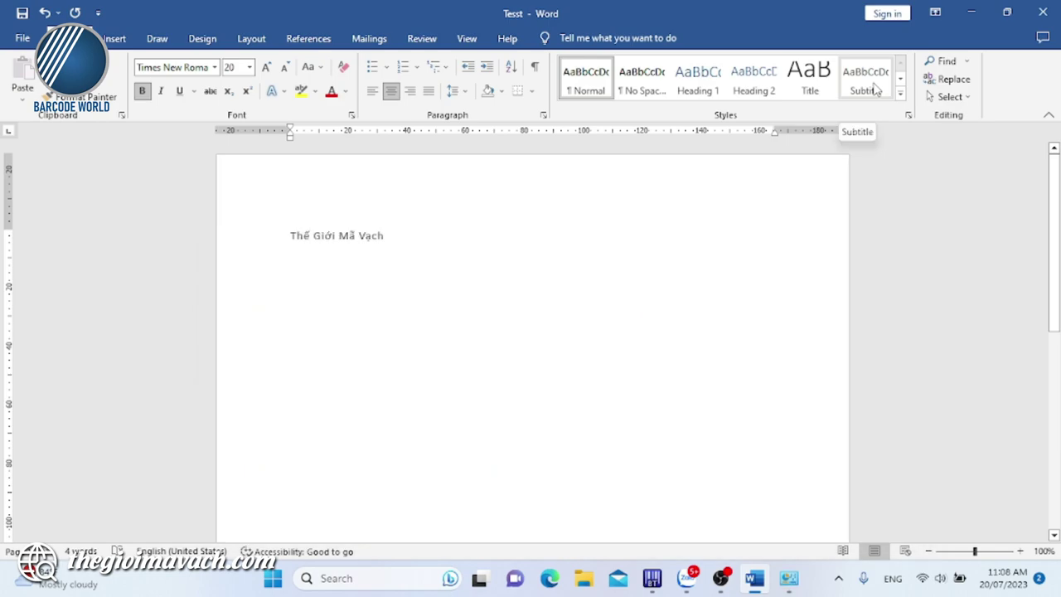
Step: Delete the Thế Giới Mã Vạch heading from the page
left_click_drag(646, 208, 290, 220)
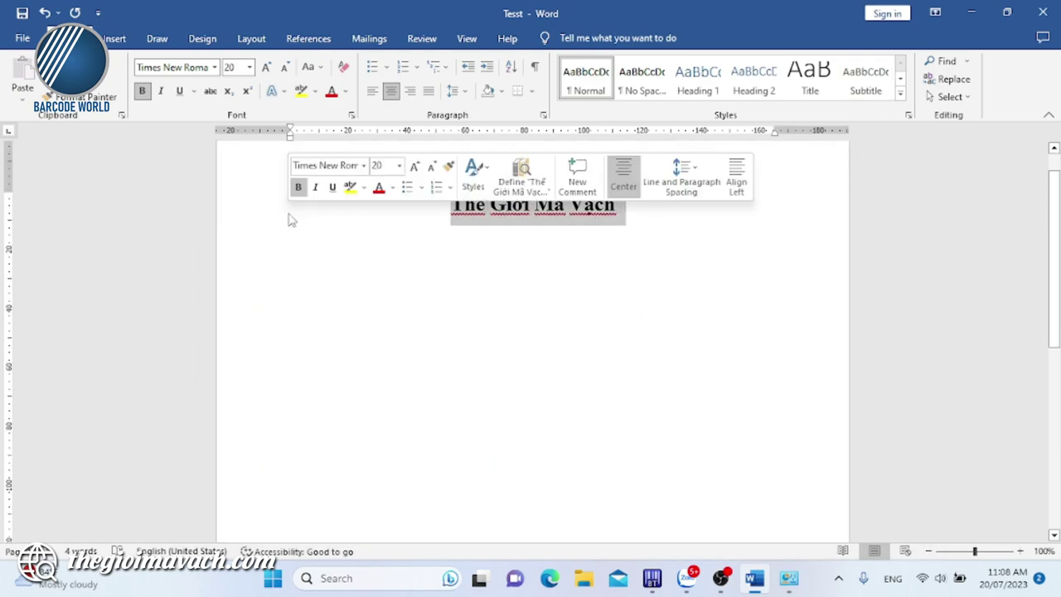
key("Delete")
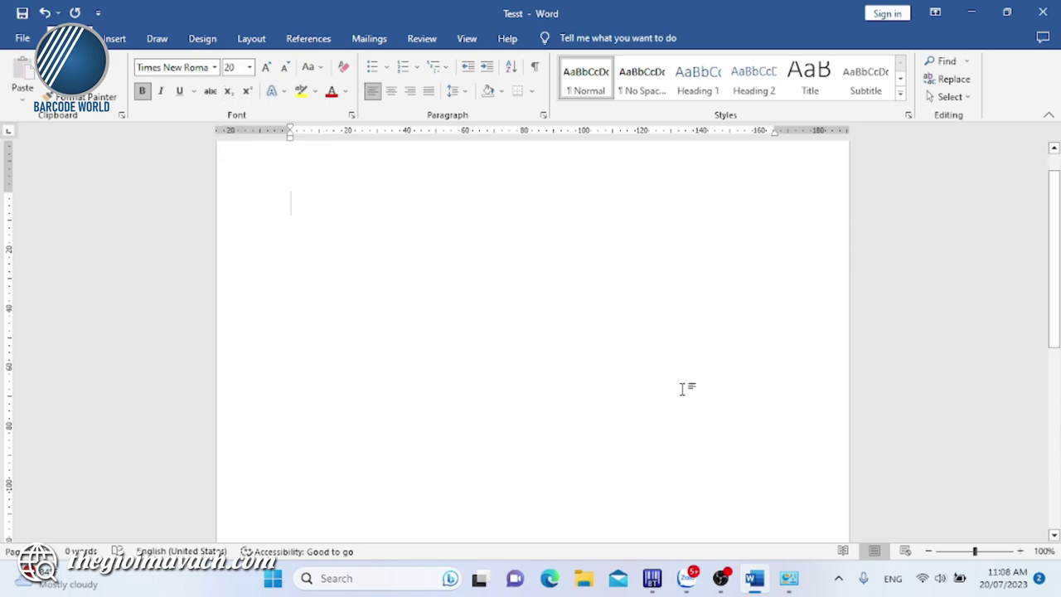
scroll(683, 389, "down", 2)
scroll(679, 365, "up", 1)
scroll(677, 349, "down", 2)
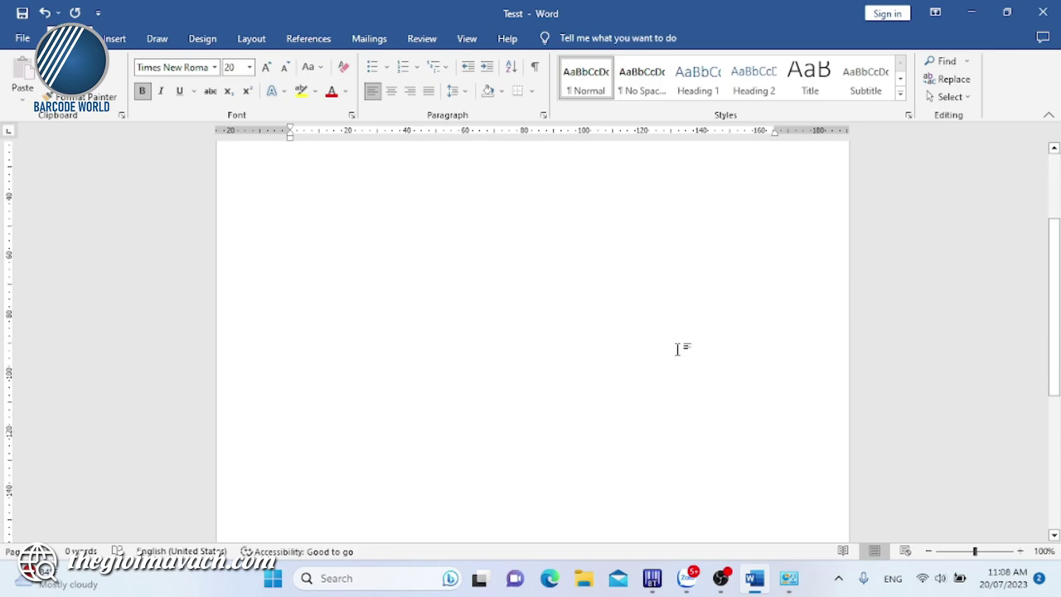
scroll(677, 349, "up", 2)
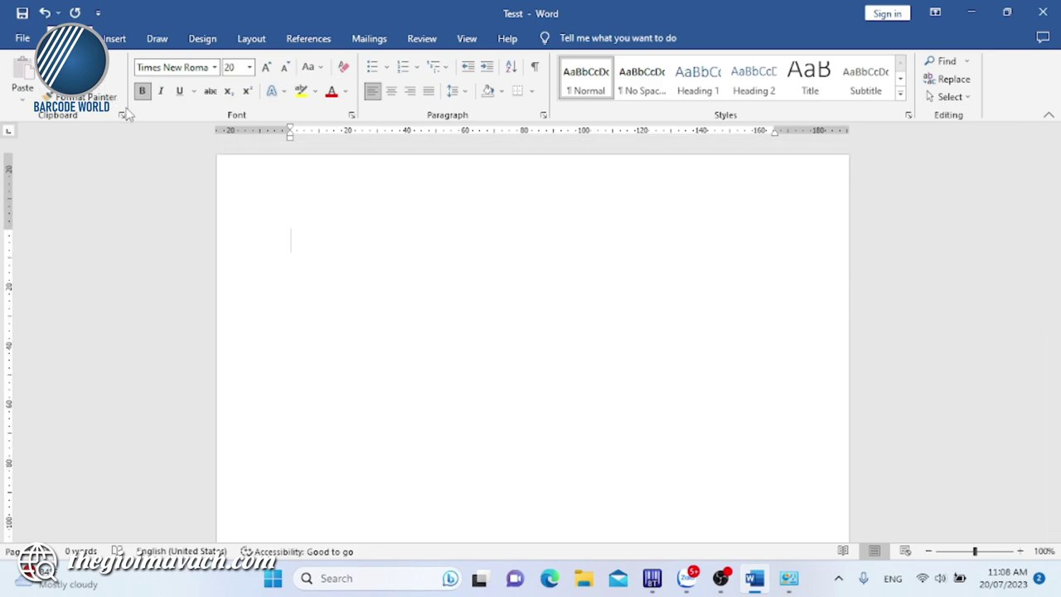
Step: Open print settings with Ring 412PE+ as printer and bring up Page Setup
key("ctrl+p")
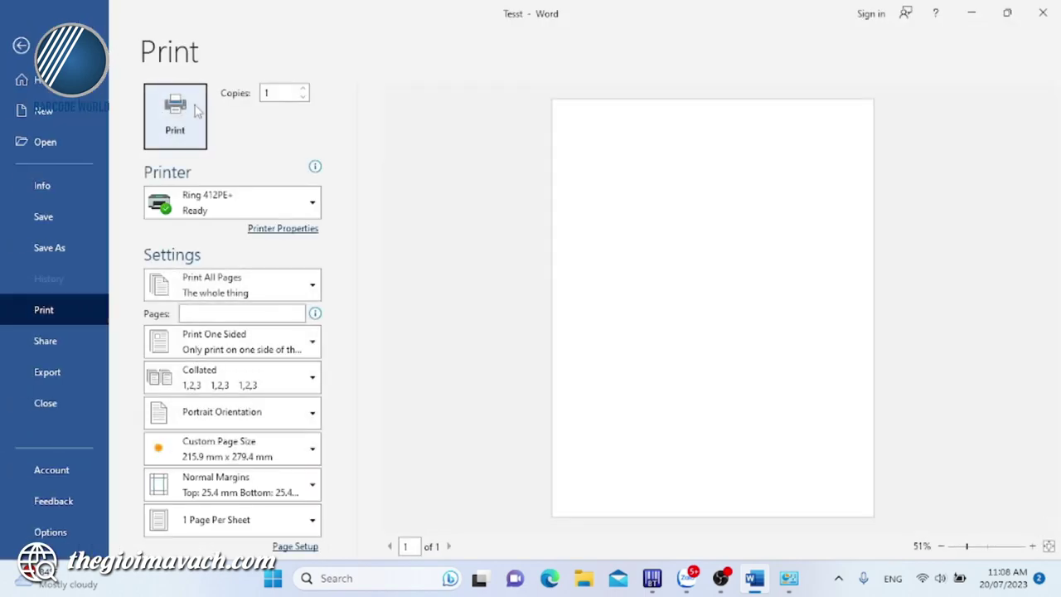
left_click(273, 201)
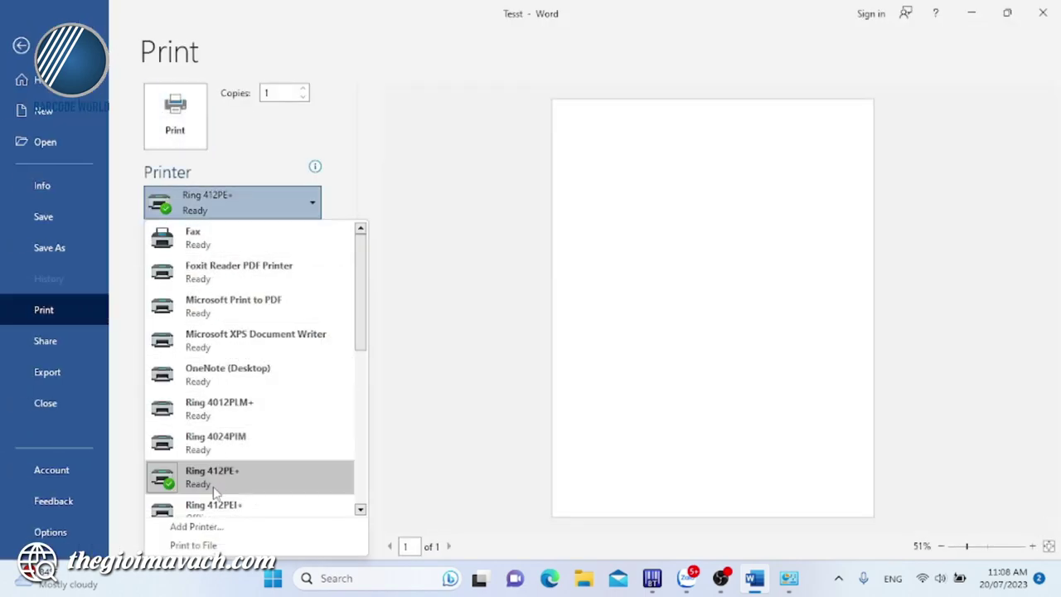
mouse_move(212, 478)
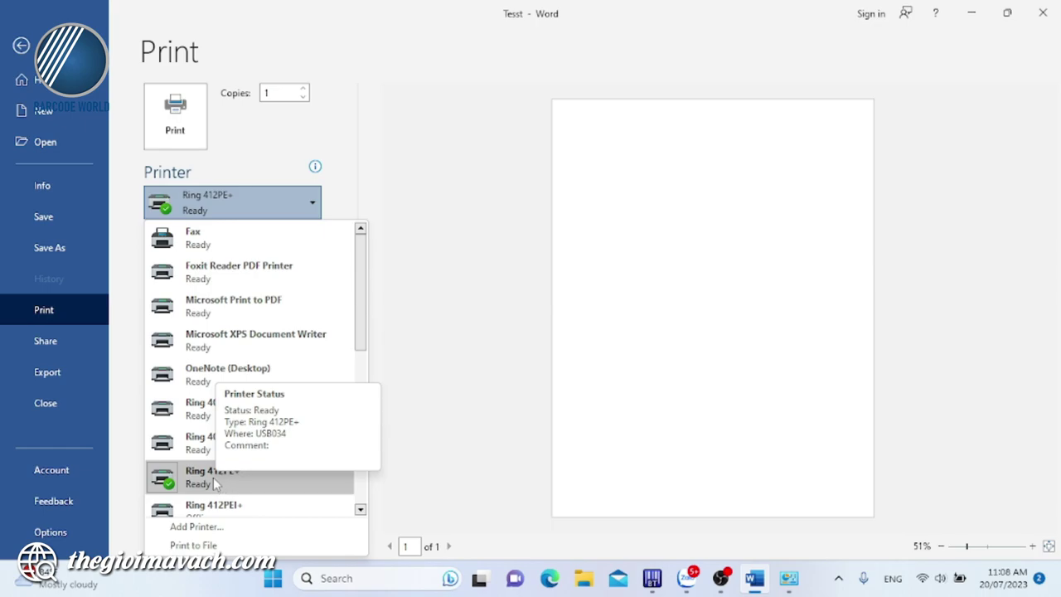
left_click(213, 478)
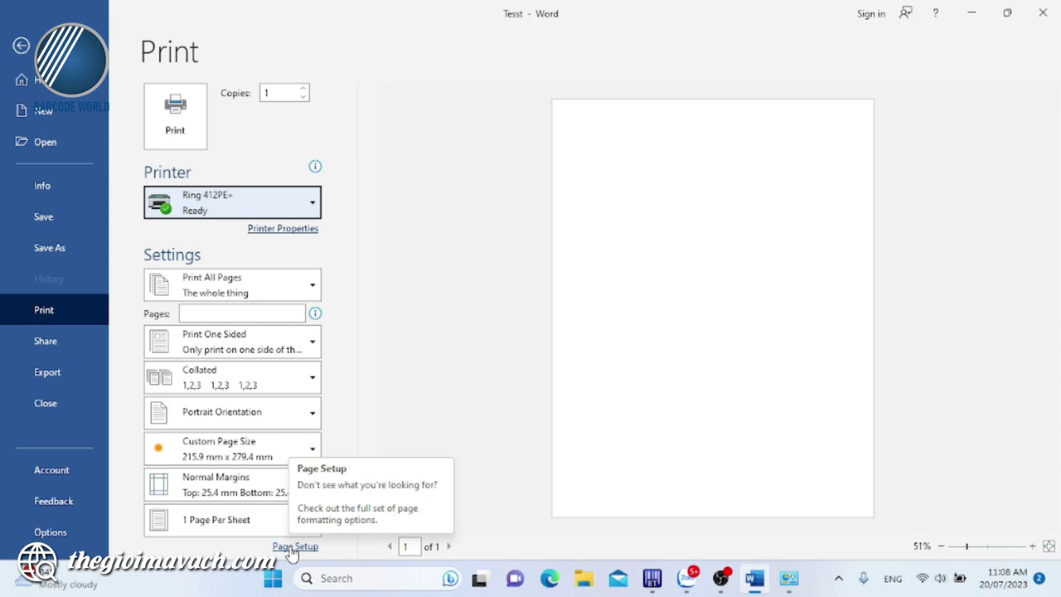
left_click(292, 547)
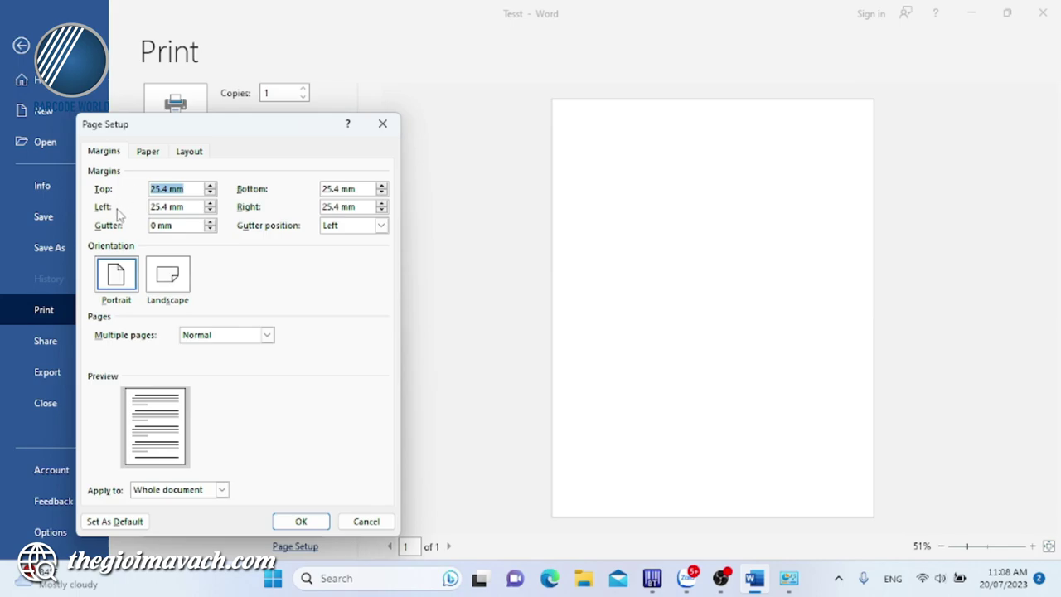
Step: Set the page margins to top 1 mm, left 2 mm, right 2 mm, bottom 0 mm
left_click(166, 189)
left_click_drag(168, 189, 138, 196)
type("1")
left_click_drag(166, 206, 107, 207)
type("1")
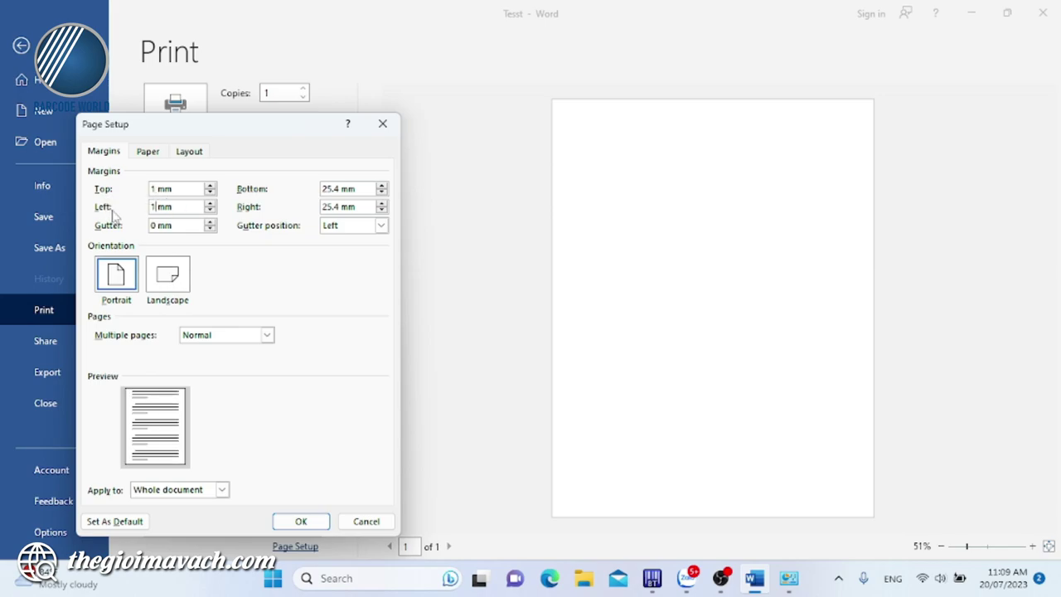
key("BackSpace")
type("2")
type("2")
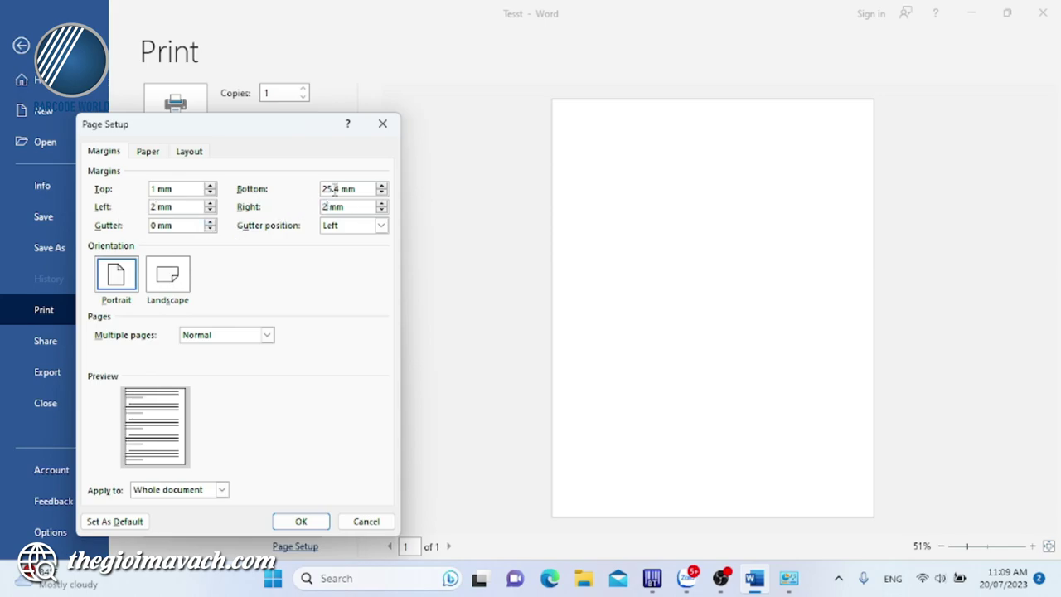
left_click_drag(338, 189, 300, 189)
type("0")
Step: Choose the 70x40 paper size and apply the page setup
left_click(157, 152)
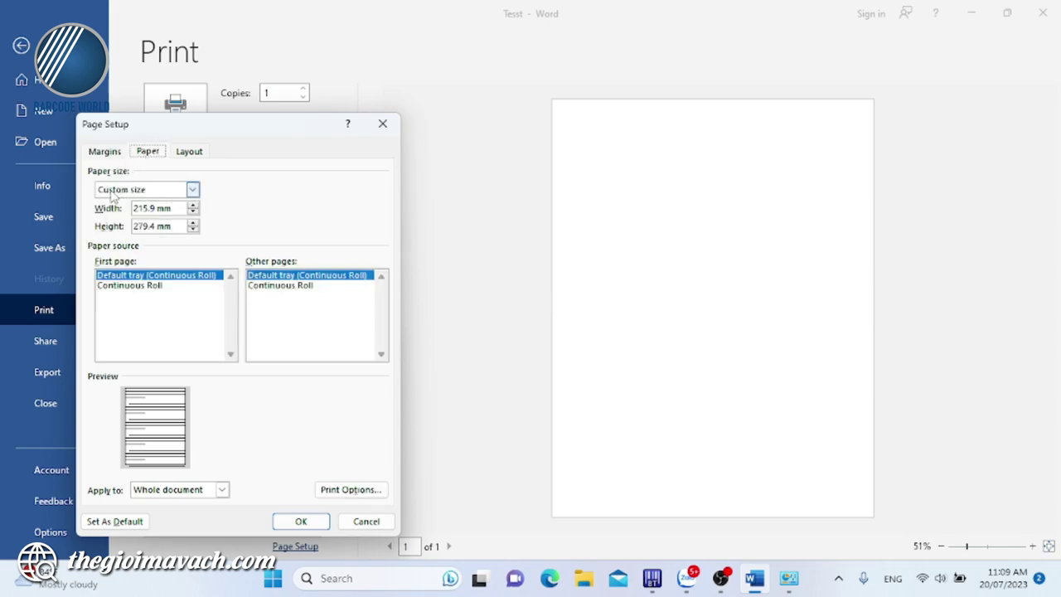
left_click(192, 190)
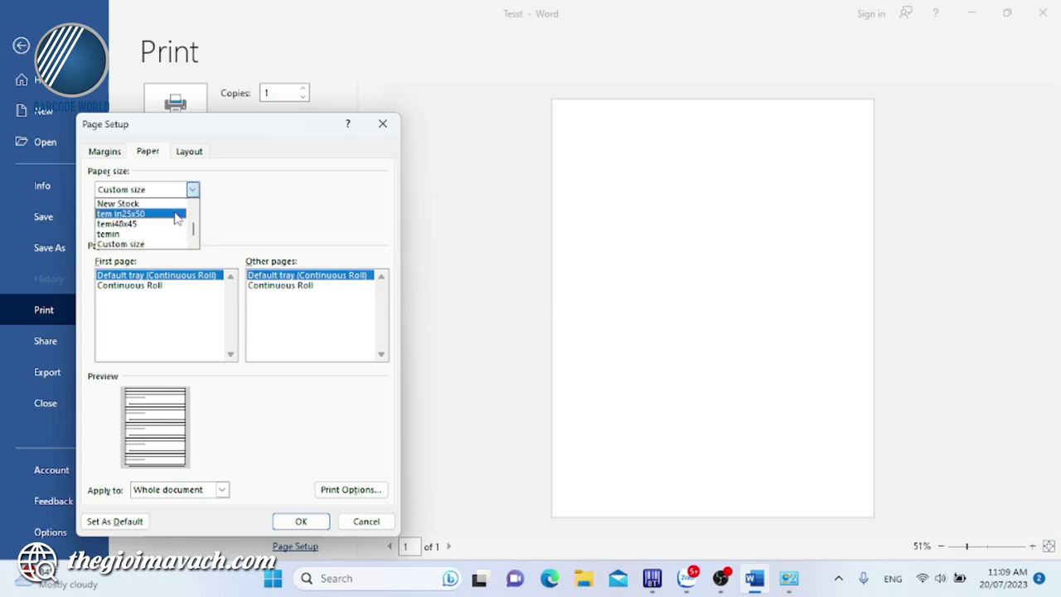
scroll(141, 222, "up", 1)
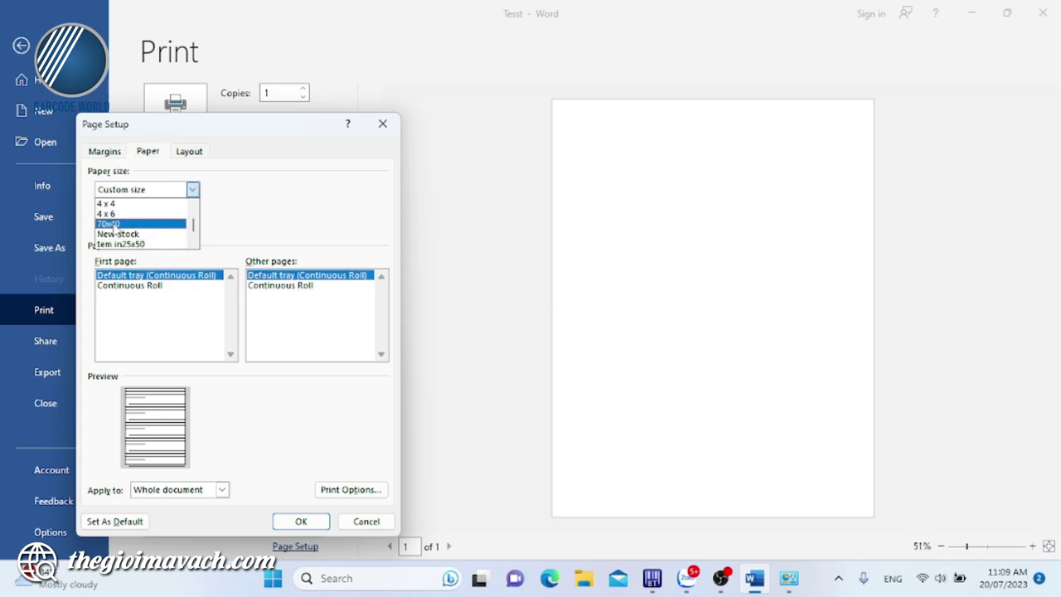
left_click(114, 225)
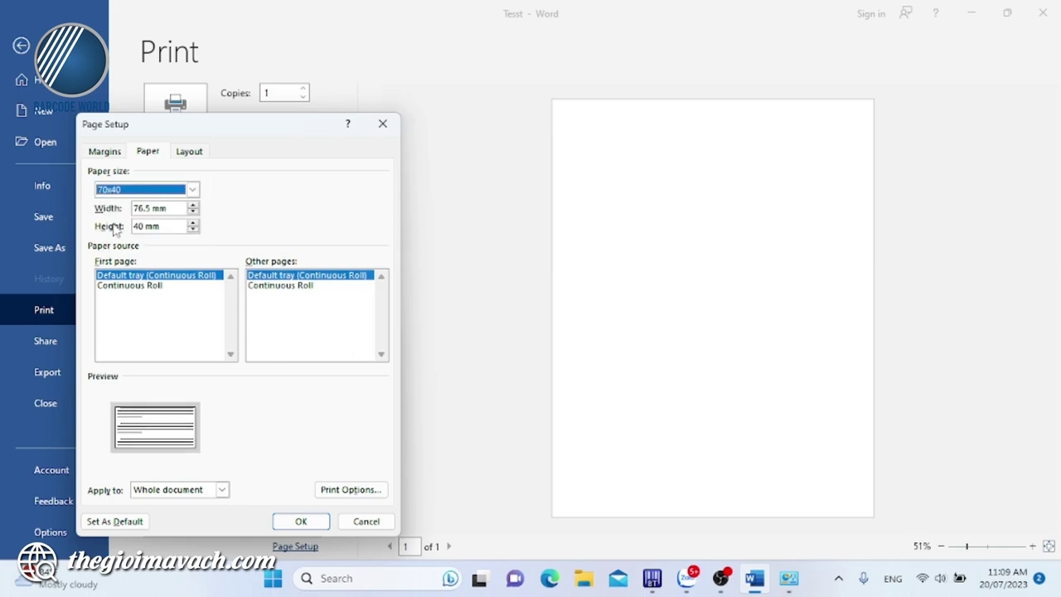
left_click(300, 522)
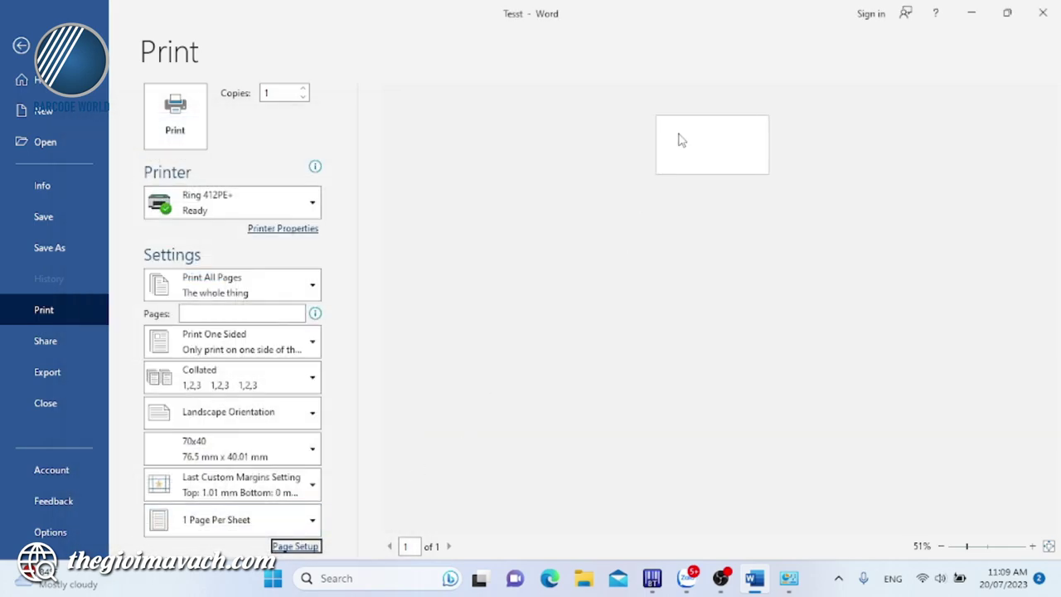
Step: Go back from the Print screen to the blank 70x40 label document
left_click(25, 48)
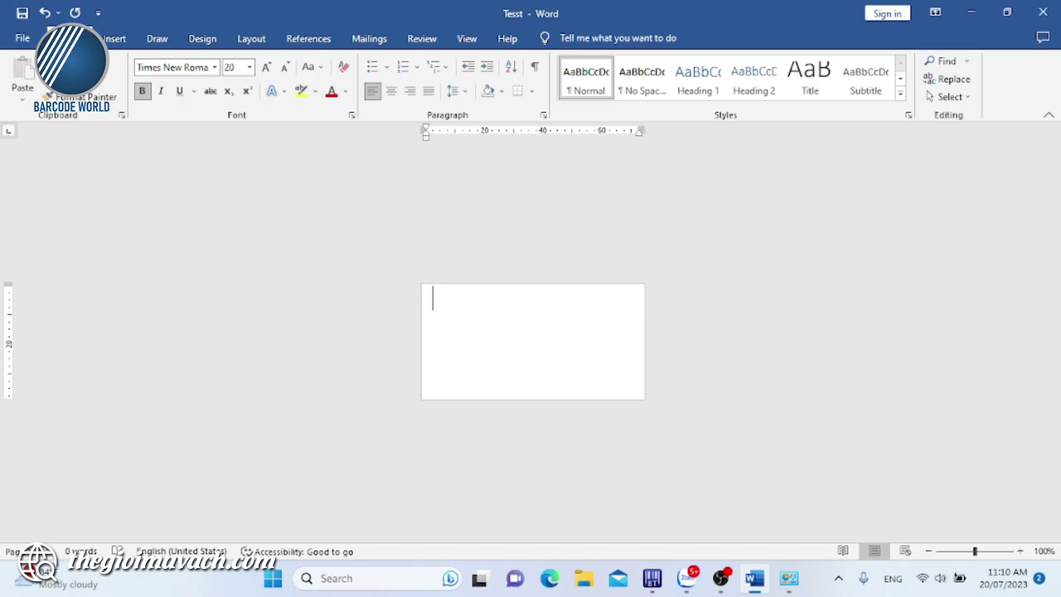
Step: Set the font size to 12 and type the first line 'May Ring 412PE'
left_click(179, 68)
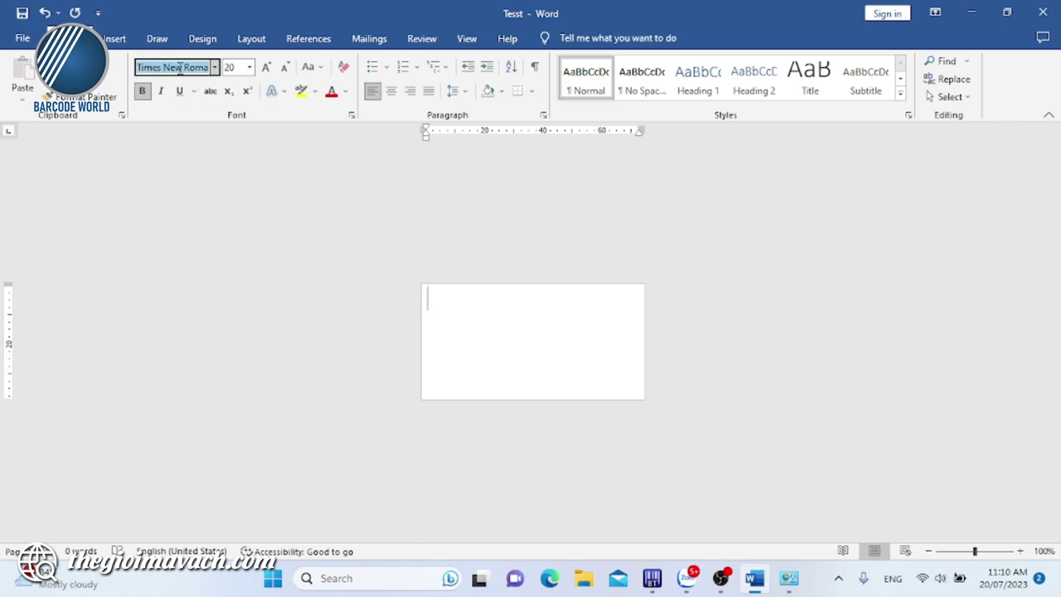
left_click(230, 68)
type("12")
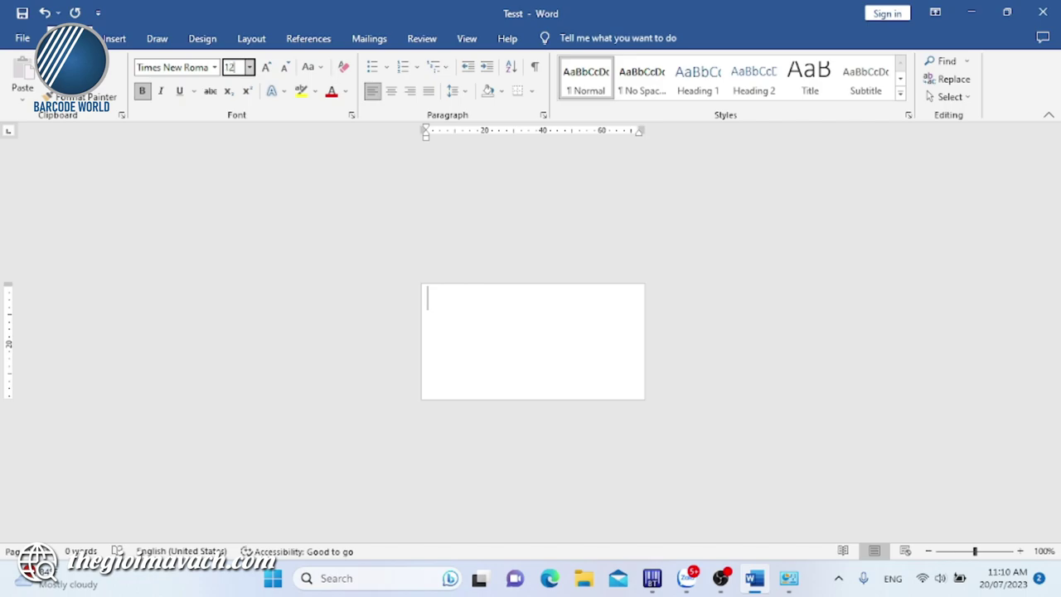
key("Return")
type("May")
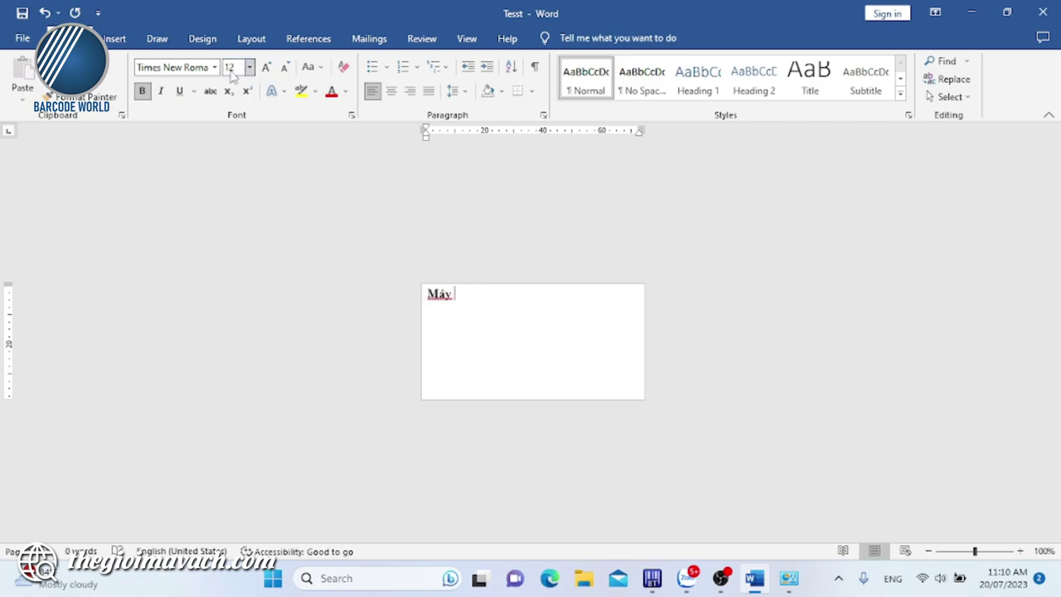
type(" Ring 4")
type("12PE+")
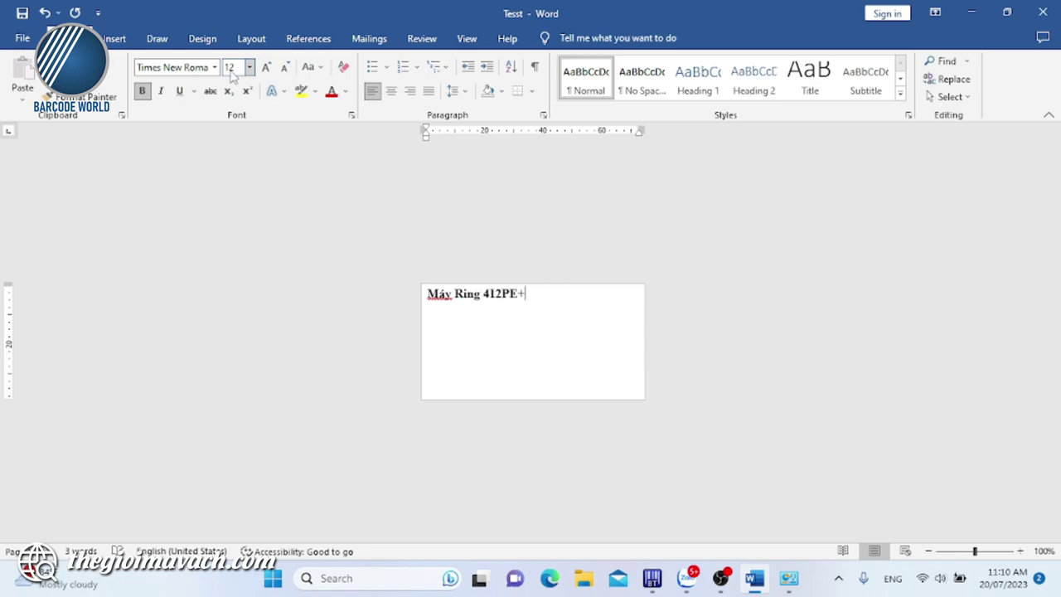
key("Return")
Step: Add lines 'Nhà Sản Xuất: Autonic Nhật Ban', 'Nhảp khẩu: Thế Giới Mã Vach' and the contact phone line
type("Huo")
key("BackSpace")
key("BackSpace")
key("BackSpace")
type("N")
type("hà")
type(" Sản Xuất")
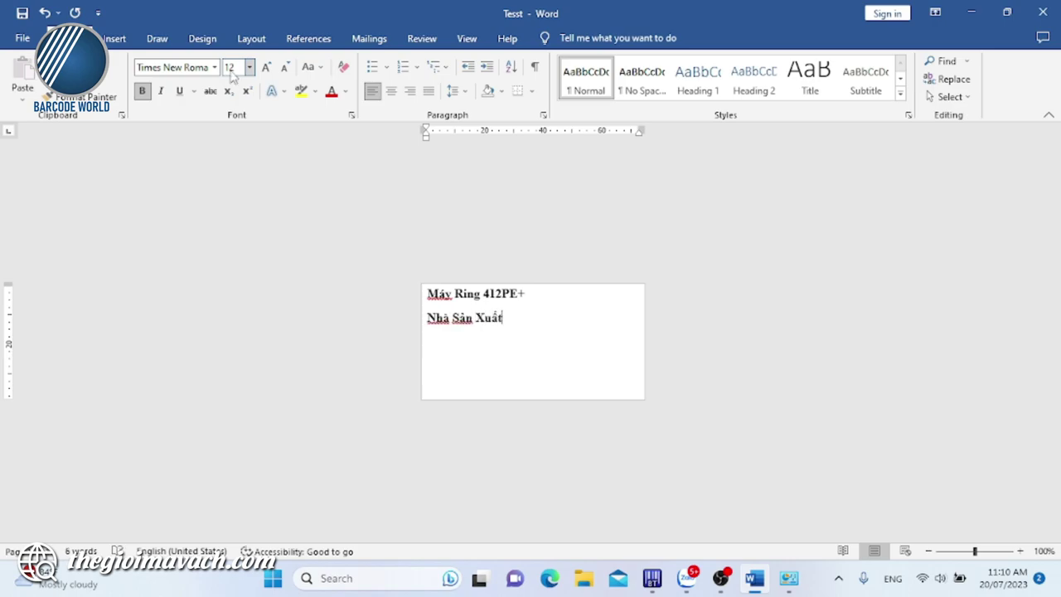
type("L")
key("BackSpace")
type(":")
type(" Autoni")
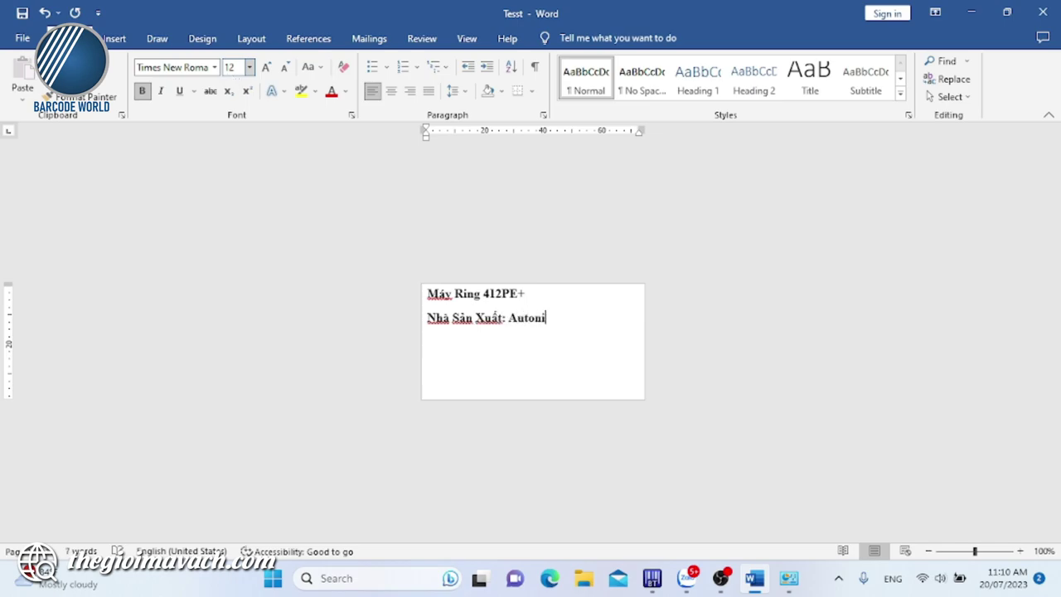
type("c Nhậ")
type("t Ban")
key("Return")
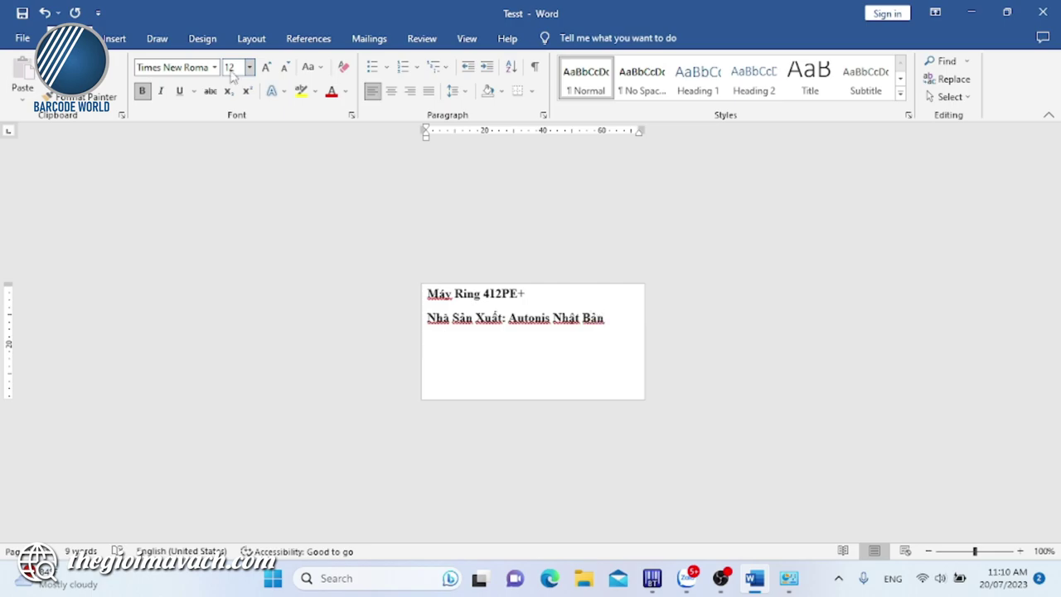
type("Nhả")
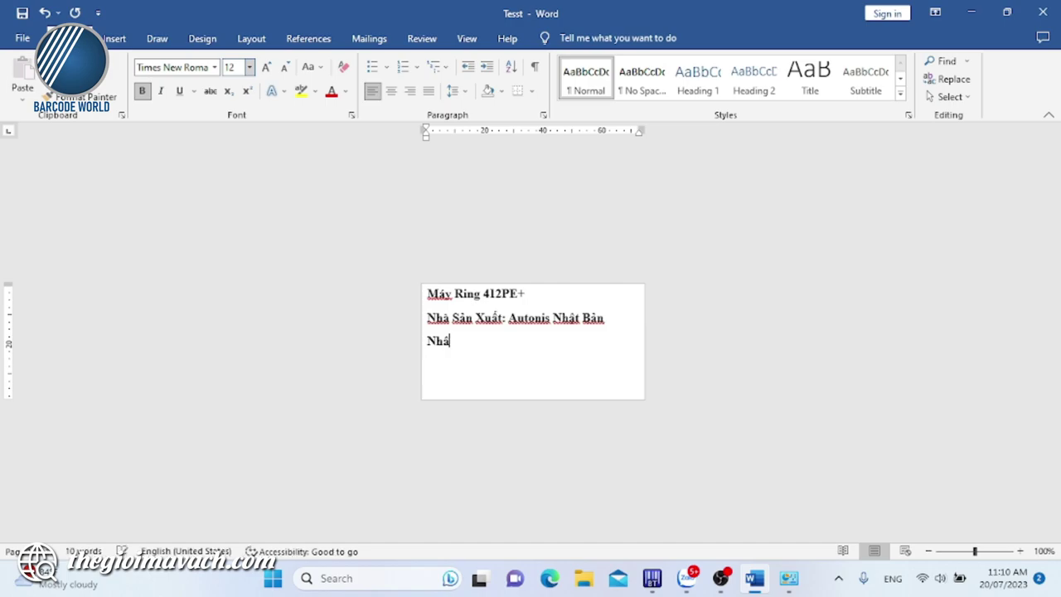
type("p khẩ")
type("u: Th")
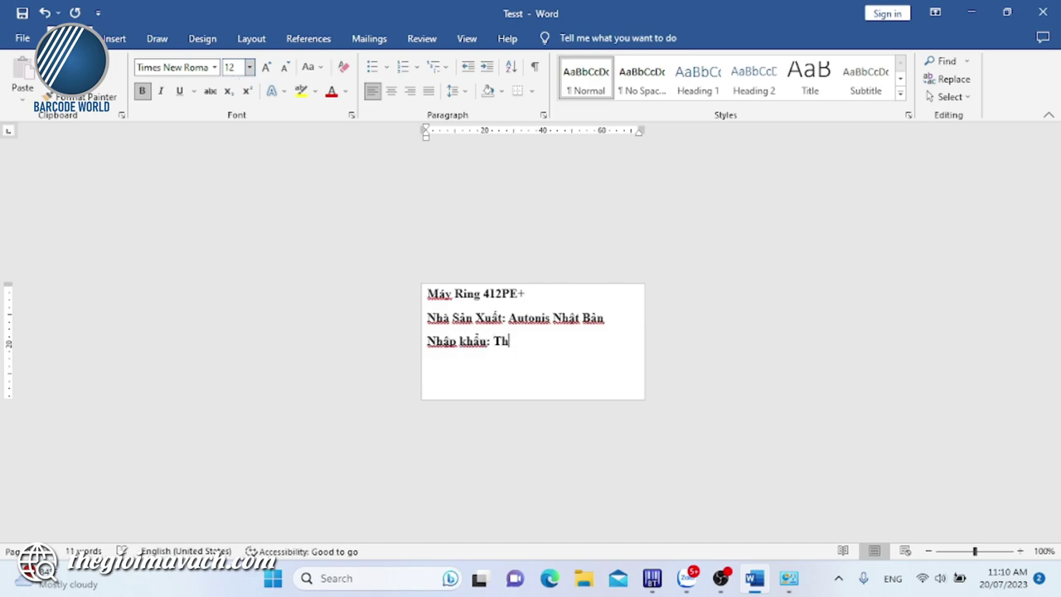
type("ế Giới M")
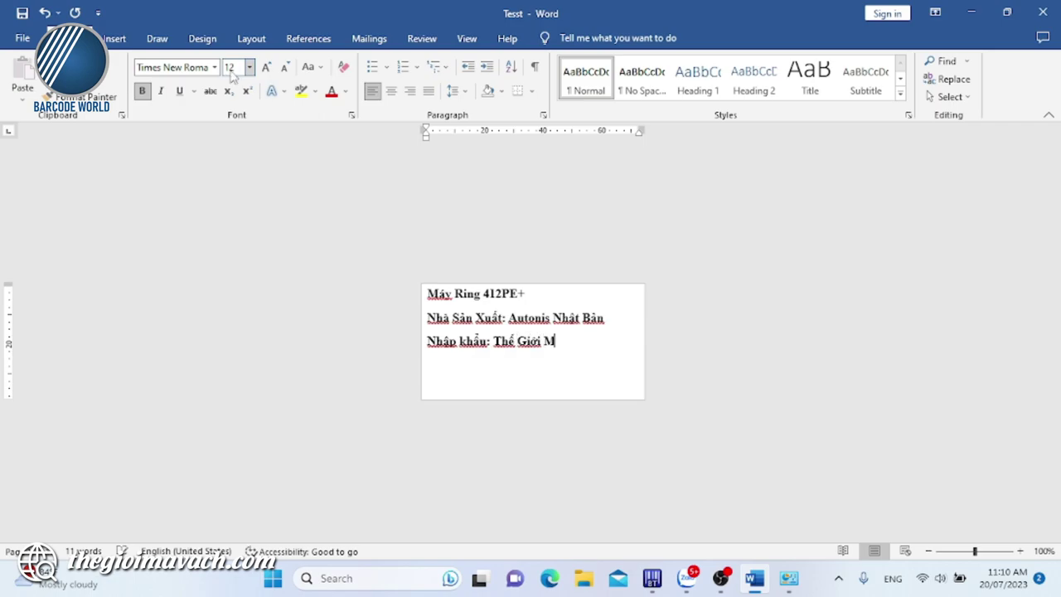
type("ã Vach")
key("Return")
type("Sđt")
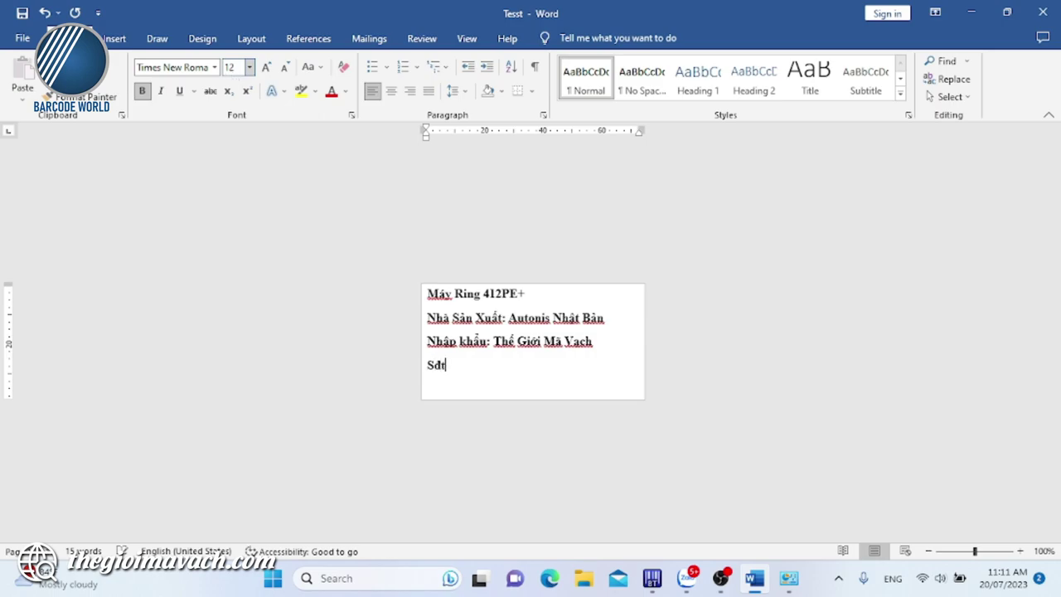
type(": 1900")
type(" 3438")
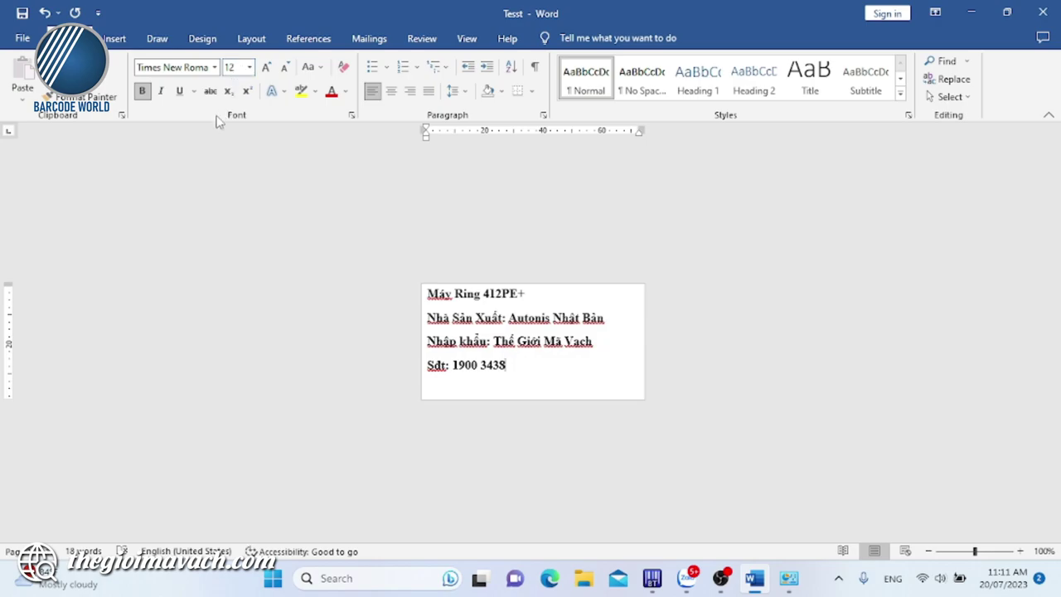
Step: Center the Máy Ring 412PE+ title line
mouse_move(431, 292)
left_mouse_down()
mouse_move(519, 296)
mouse_move(526, 365)
left_mouse_up()
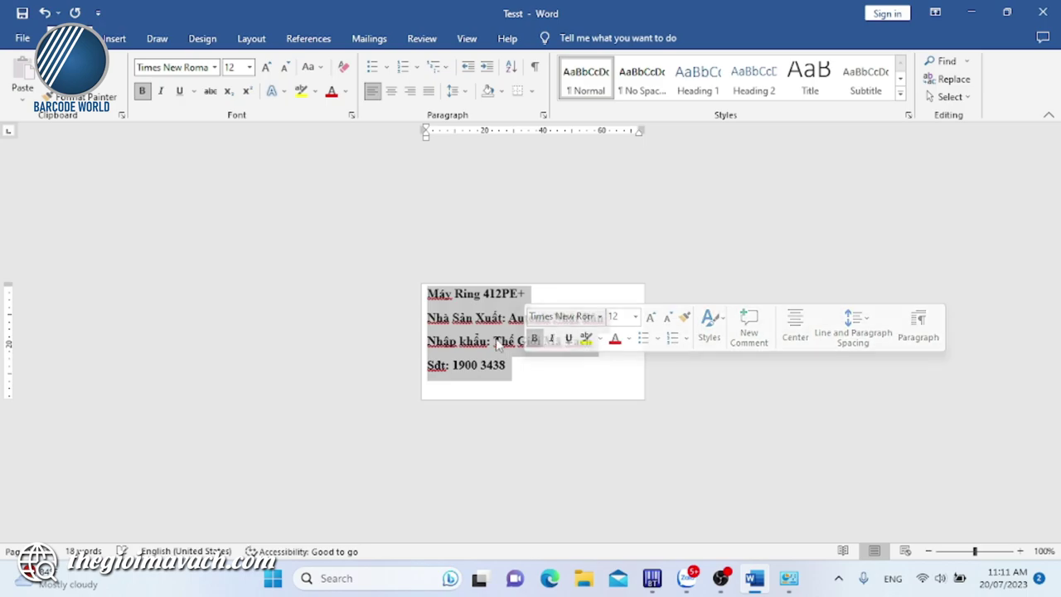
left_click_drag(423, 295, 526, 297)
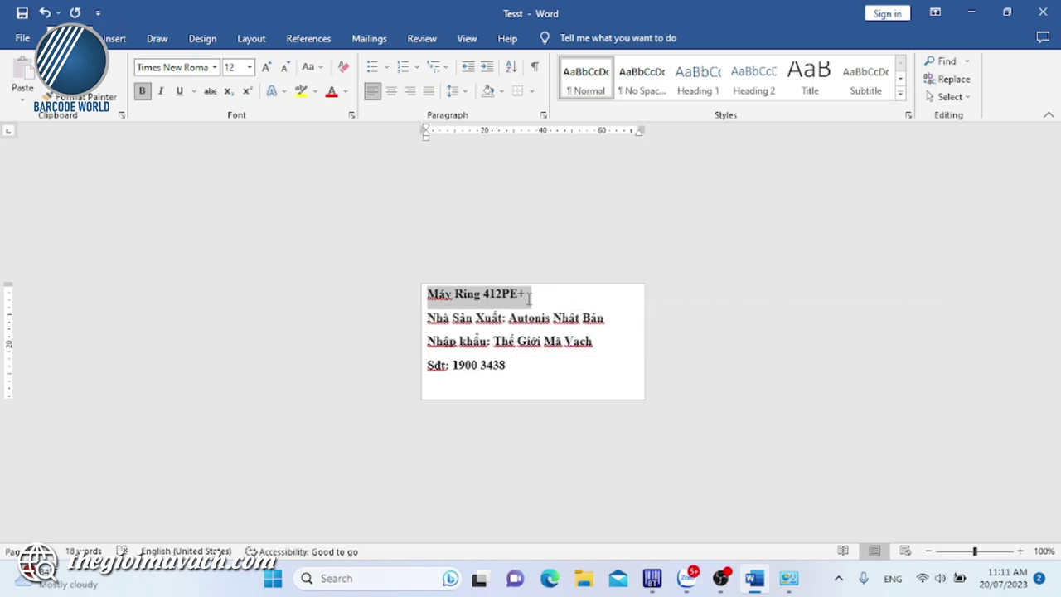
left_click(391, 91)
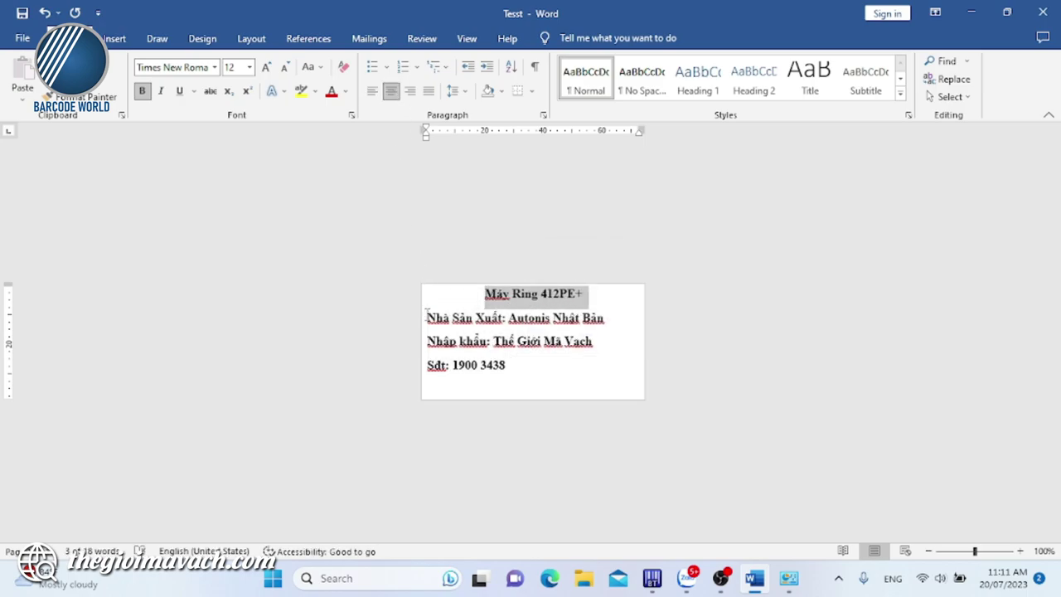
Step: Remove bold from the last three lines and indent them slightly from the left
left_click_drag(423, 316, 512, 366)
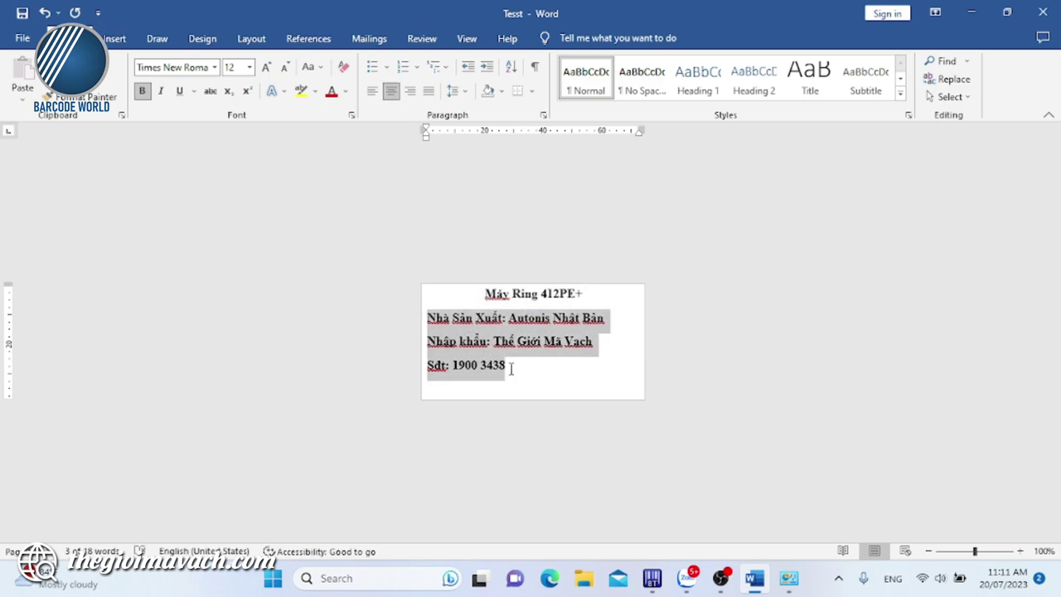
left_click(141, 90)
left_click(439, 320)
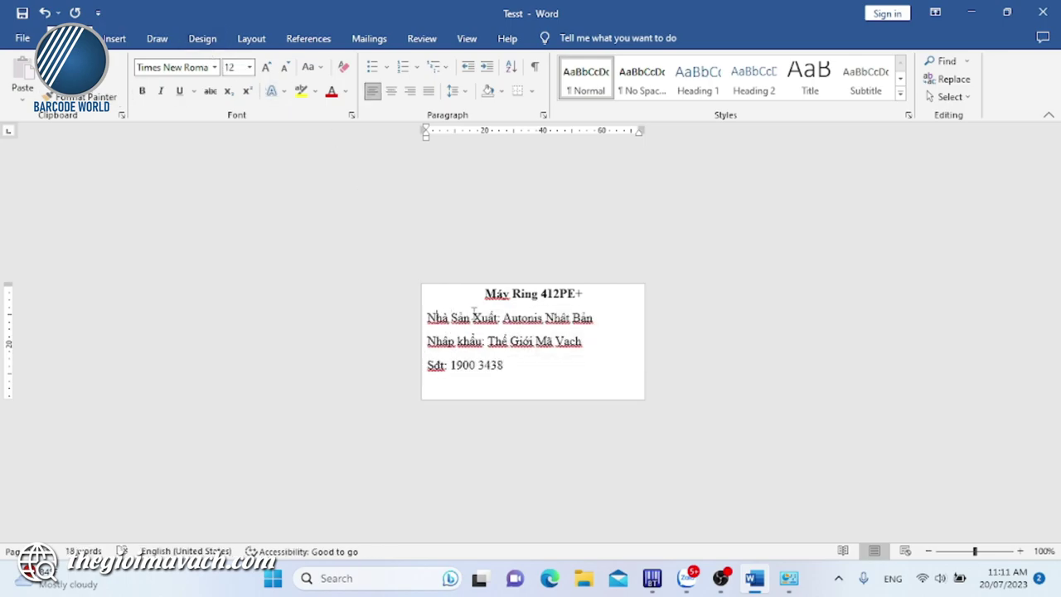
left_click_drag(428, 316, 509, 375)
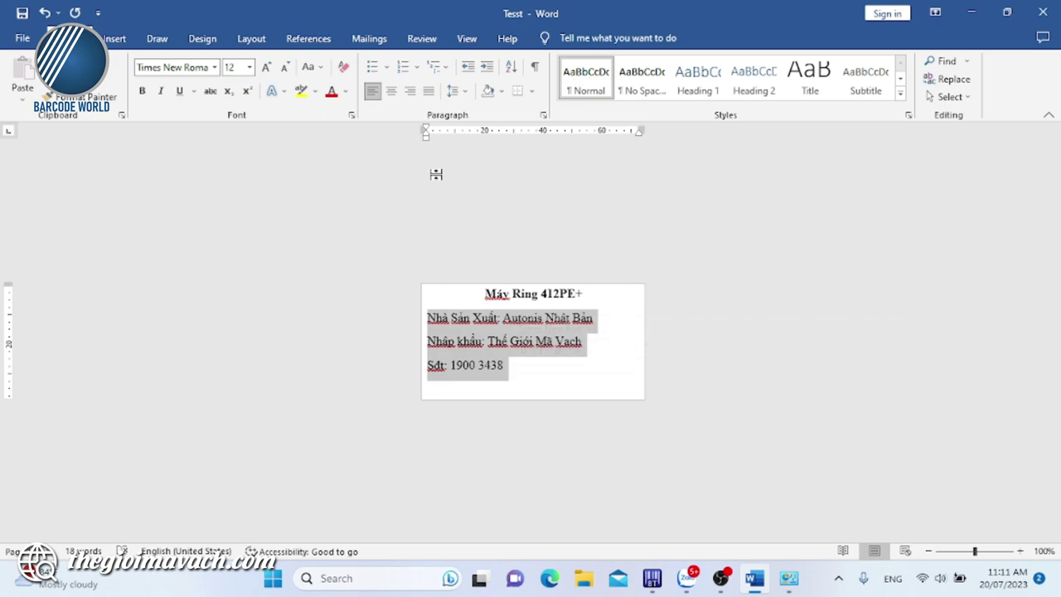
left_click_drag(426, 138, 436, 143)
left_click(589, 206)
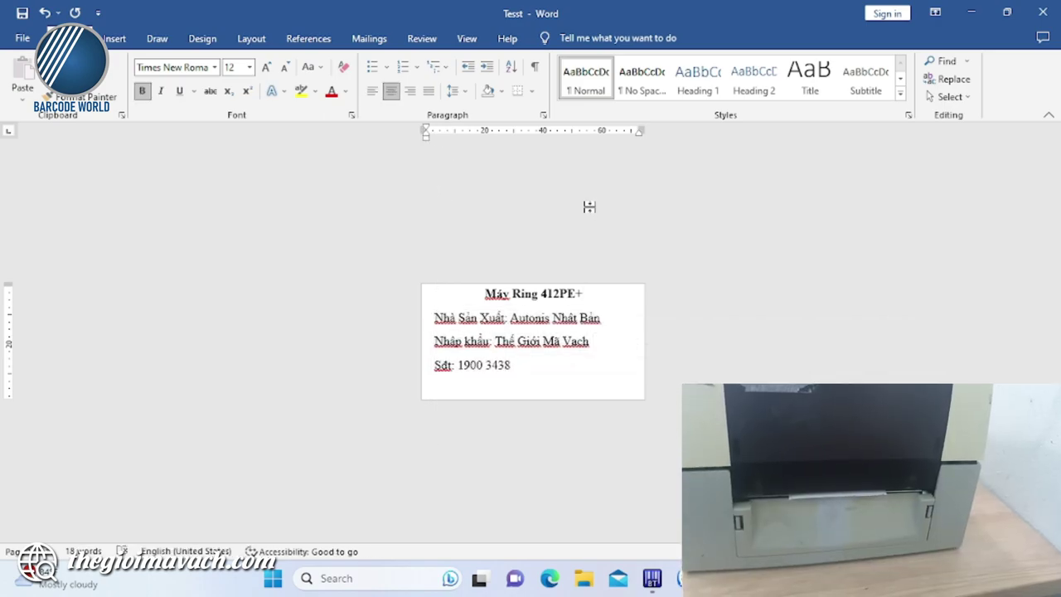
Step: Print the label once, then print 3 more copies, and minimize the Word window
key("ctrl+p")
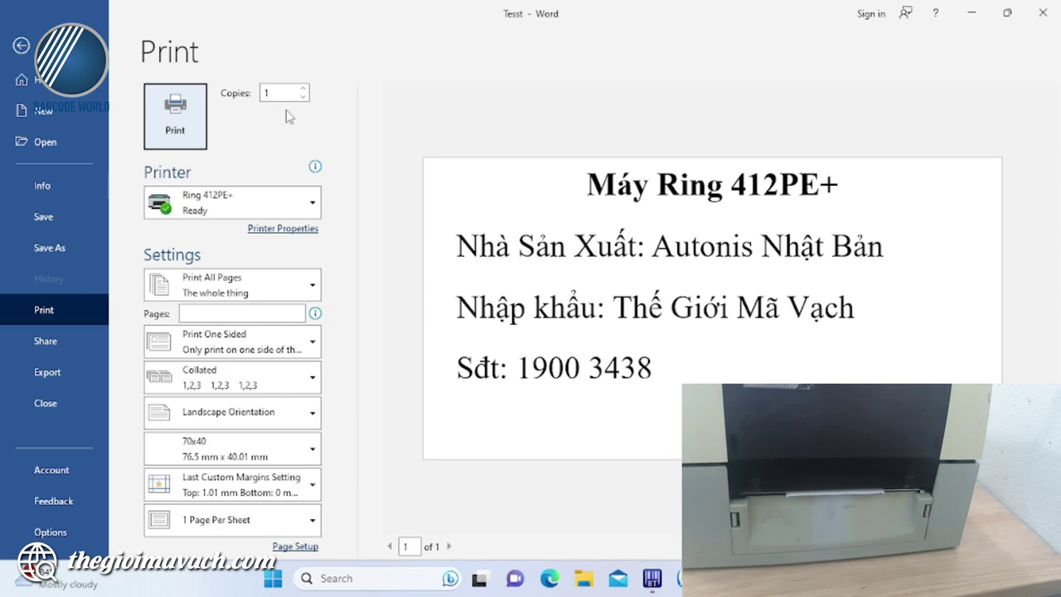
left_click(177, 116)
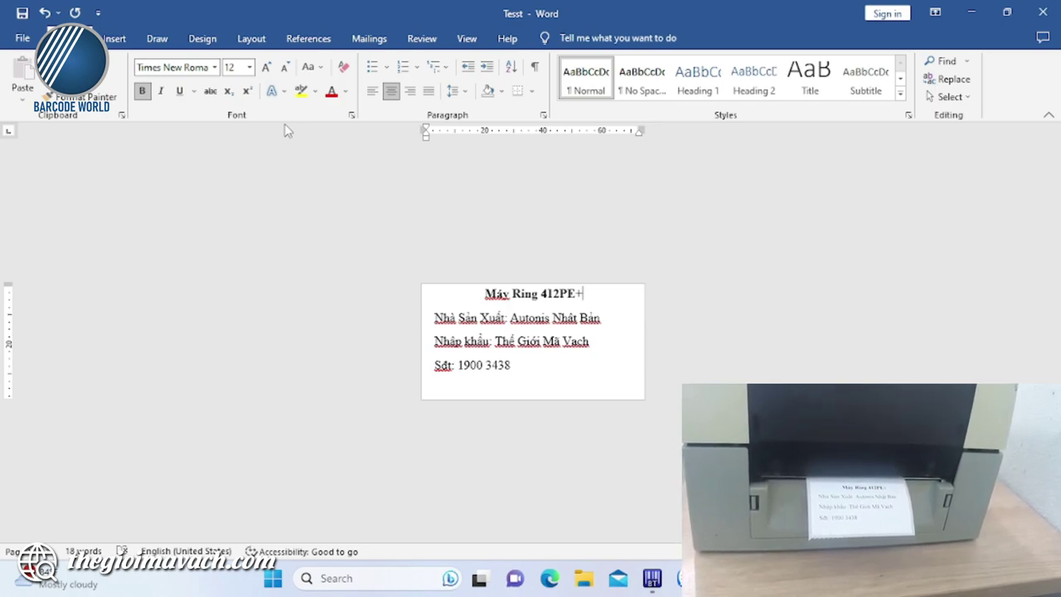
key("ctrl+p")
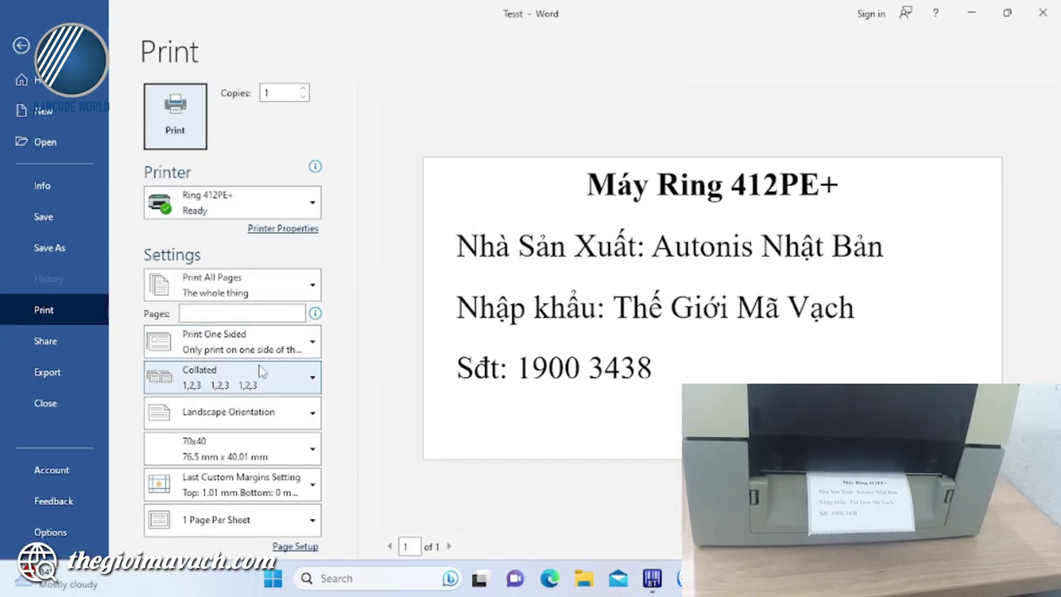
left_click(304, 90)
left_click(304, 90)
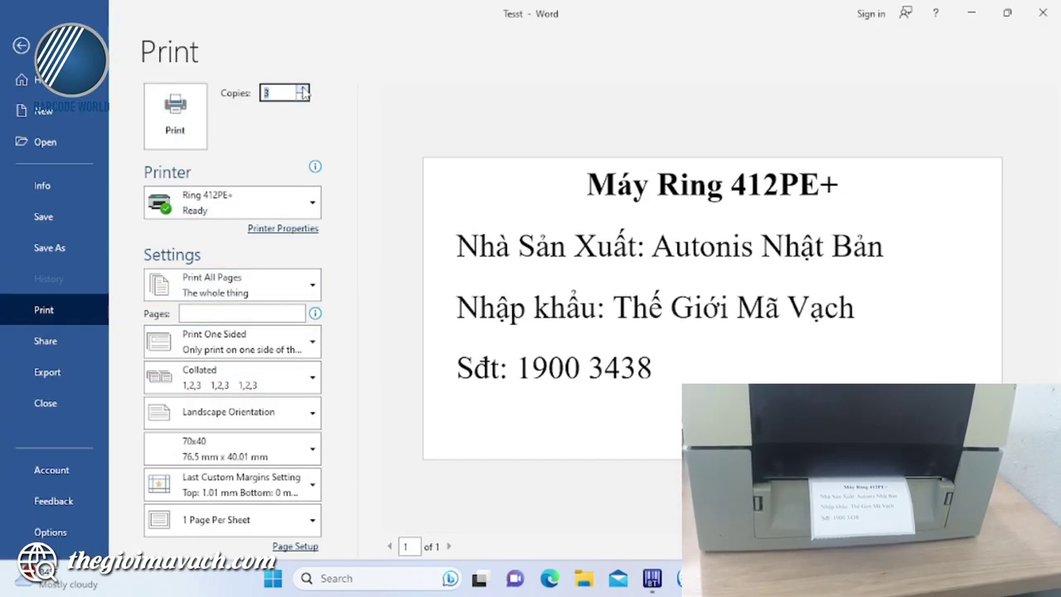
left_click(165, 113)
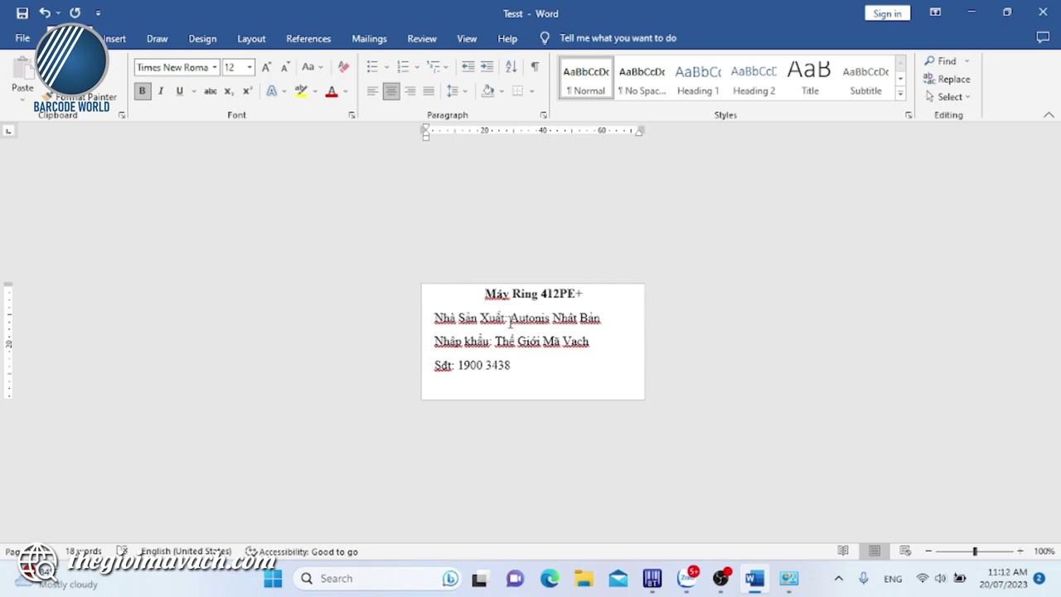
left_click(970, 14)
Step: Open the Test workbook from the desktop and click around the empty Sheet1
double_click(671, 371)
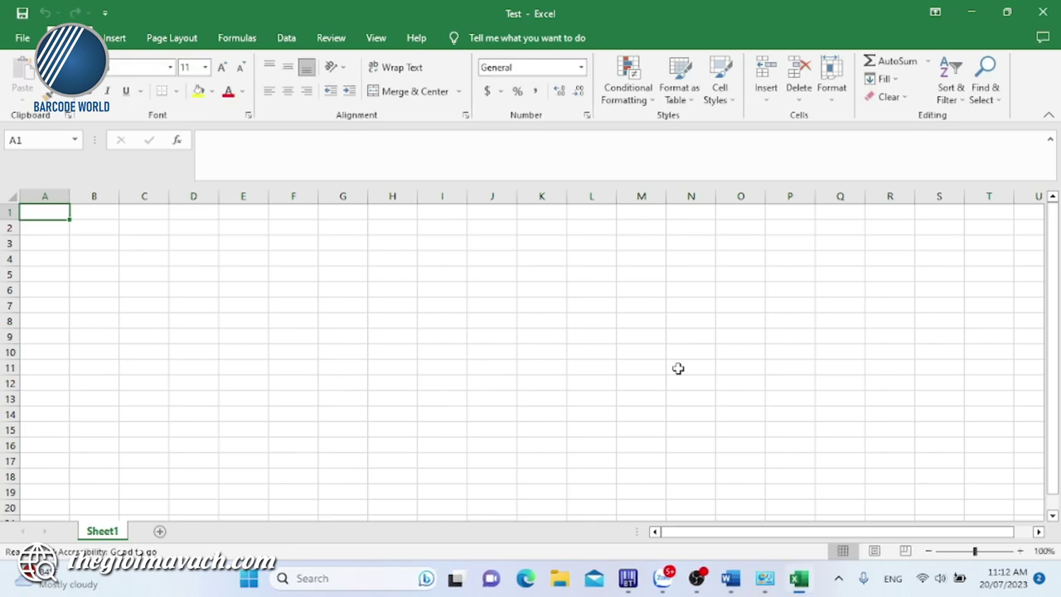
left_click(367, 310)
scroll(366, 312, "down", 7)
scroll(366, 312, "up", 7)
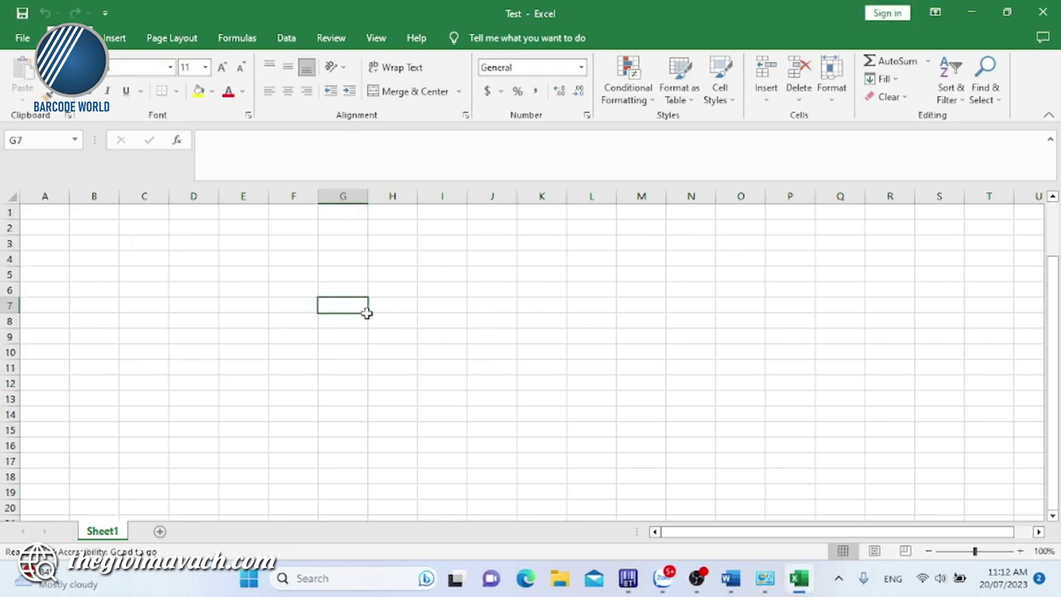
mouse_move(47, 216)
left_mouse_down()
mouse_move(909, 398)
mouse_move(939, 415)
left_mouse_up()
left_click(598, 338)
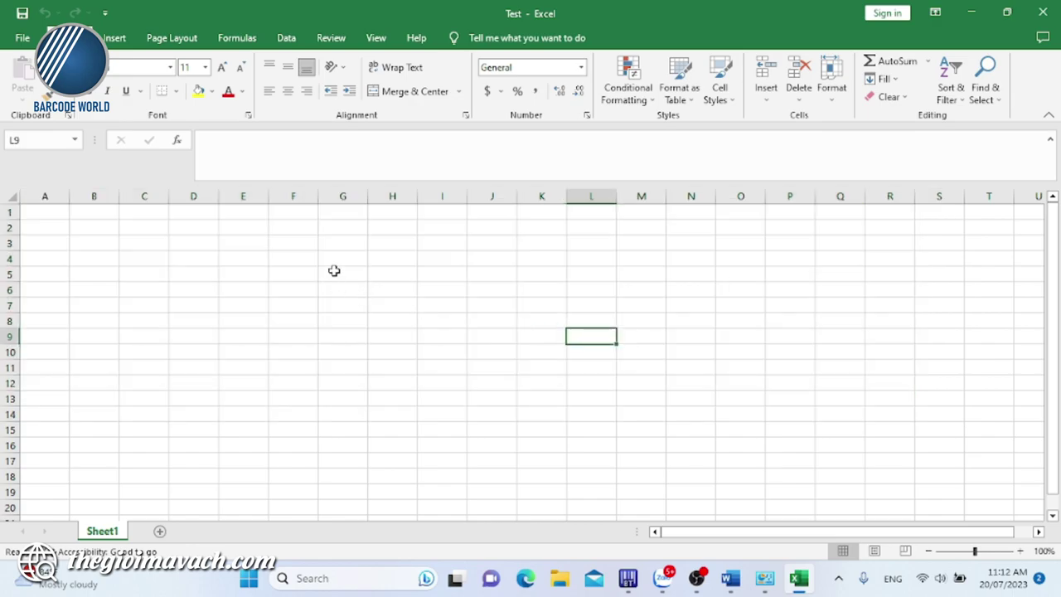
Step: In print settings, keep 70x40 as the paper size and check the margin presets
key("ctrl+p")
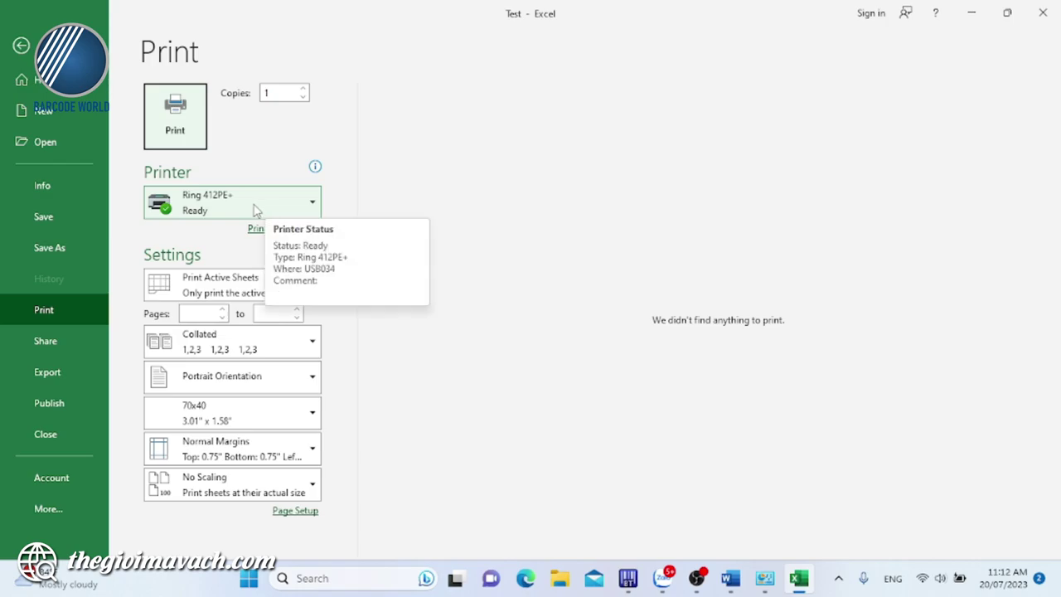
left_click(292, 418)
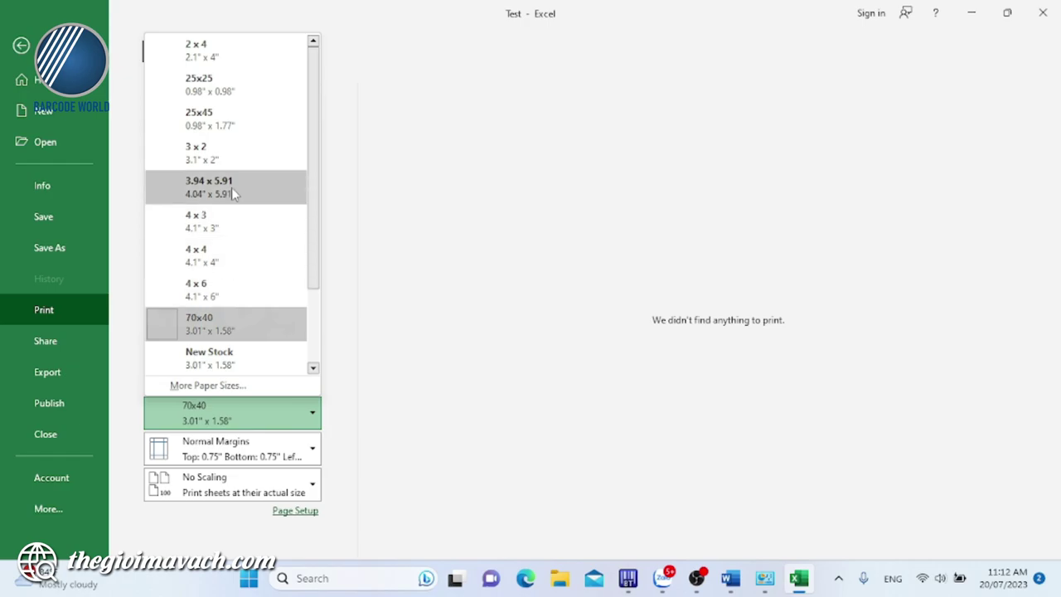
left_click(214, 323)
left_click(246, 465)
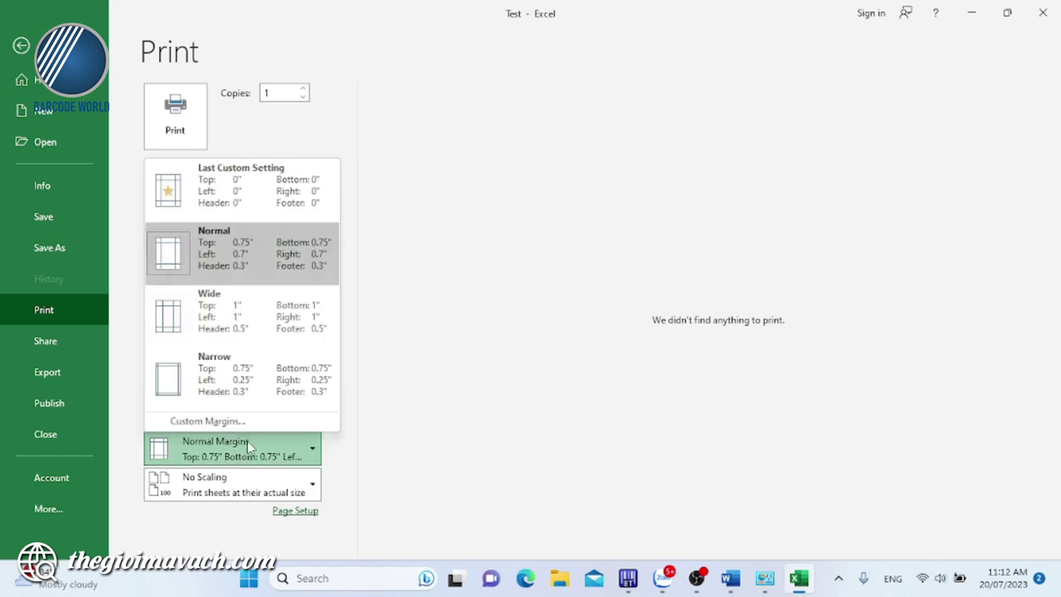
left_click(228, 464)
Step: On Page Setup's Margins tab, bring the top and header margins down to 0
left_click(284, 510)
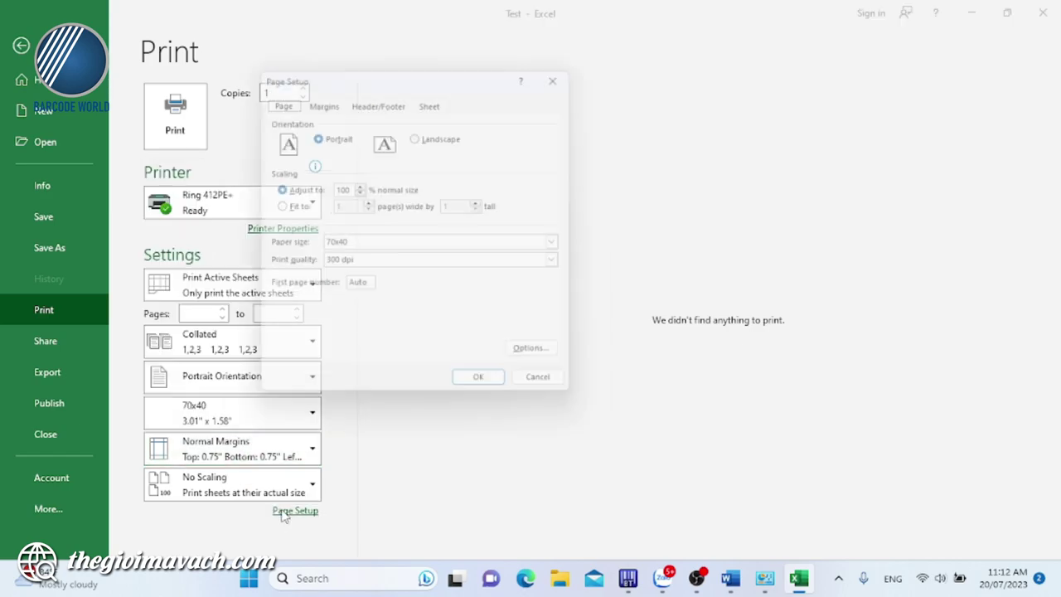
left_click(320, 98)
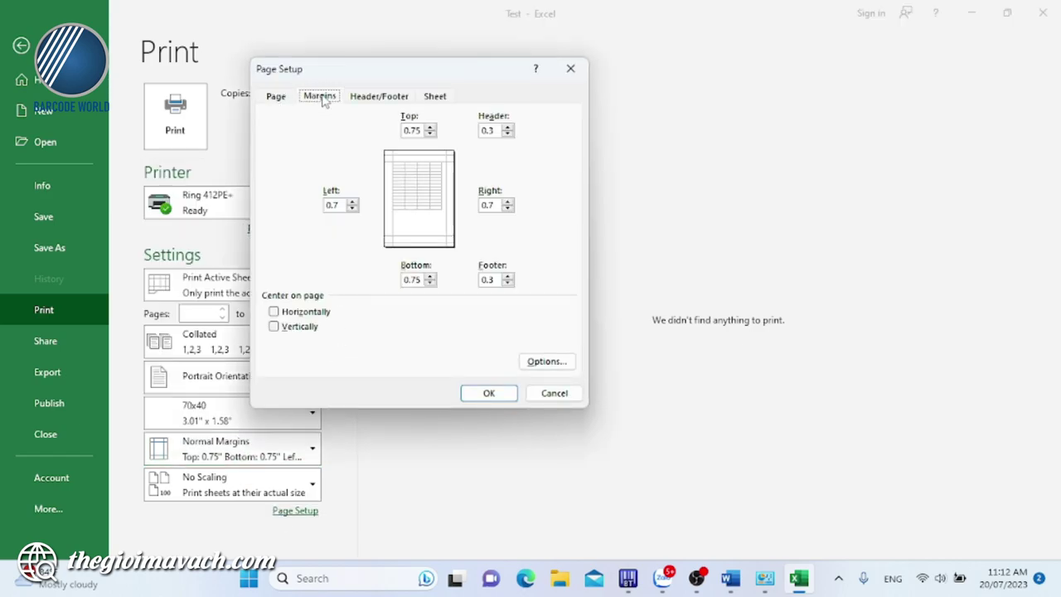
double_click(423, 131)
type("1")
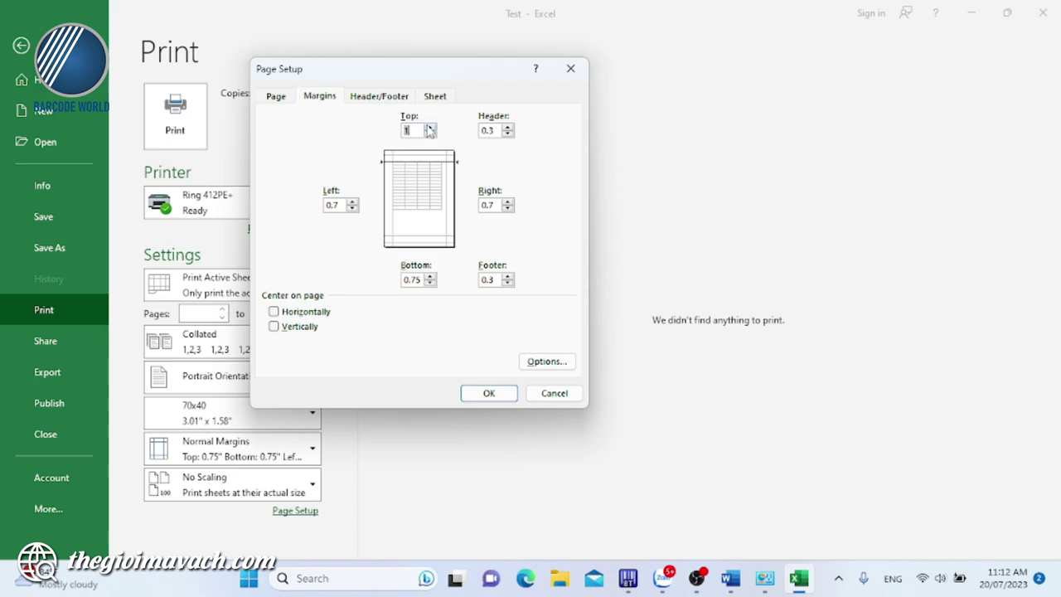
left_click(429, 134)
left_click(429, 134)
left_click(507, 134)
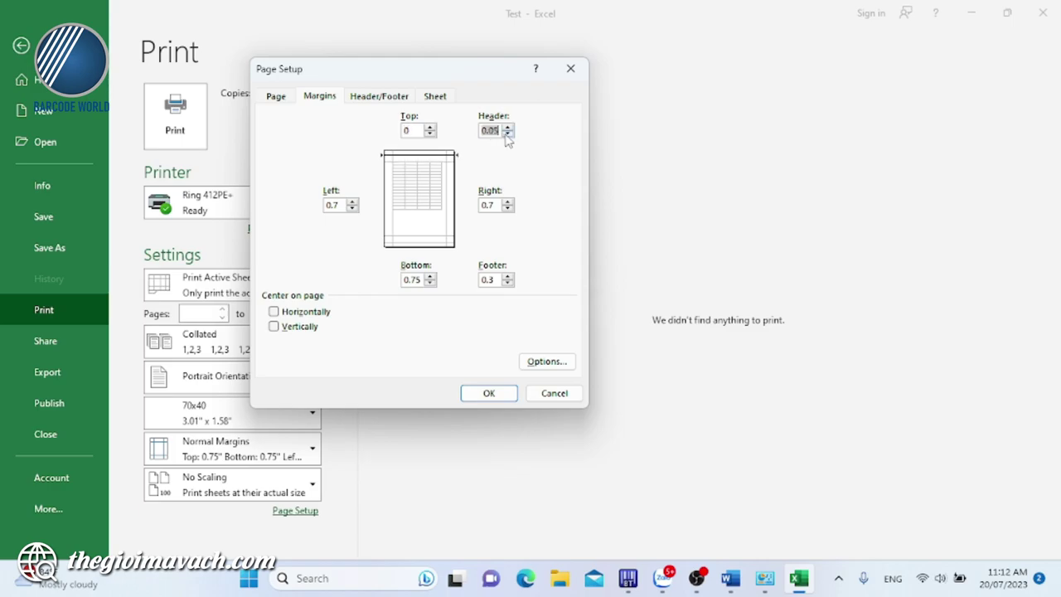
left_click(506, 135)
Step: Set right, left, bottom and footer margins to 0, confirm, and return to the sheet
left_click(507, 209)
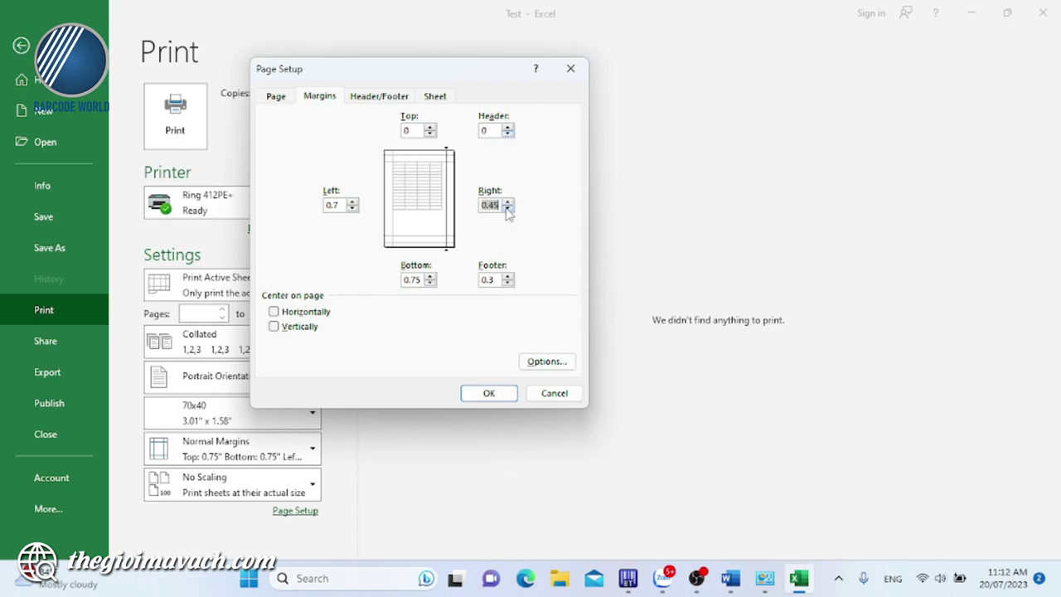
left_click(508, 208)
left_click(352, 208)
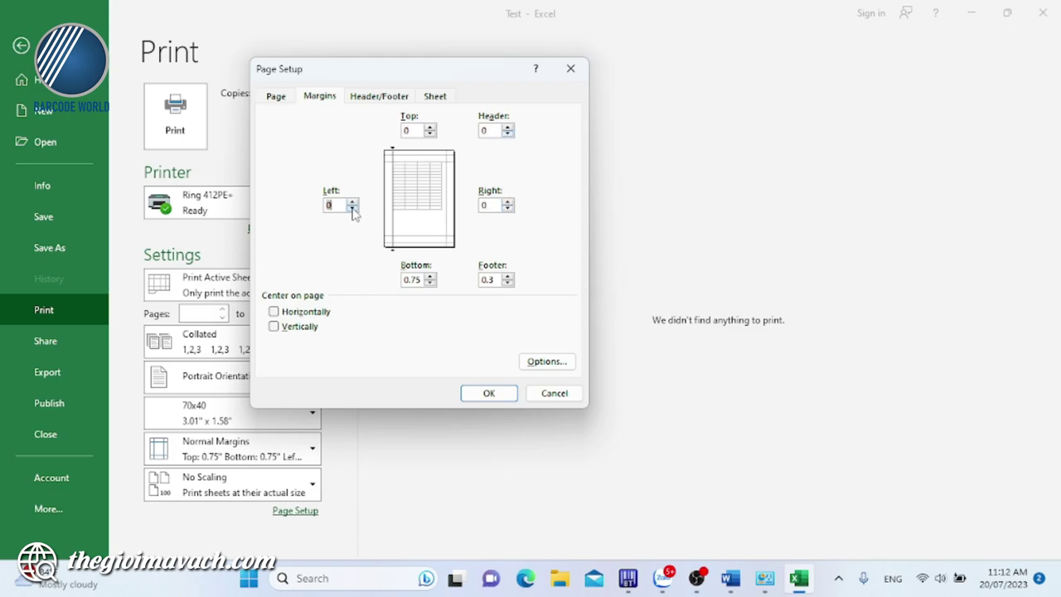
left_click(430, 283)
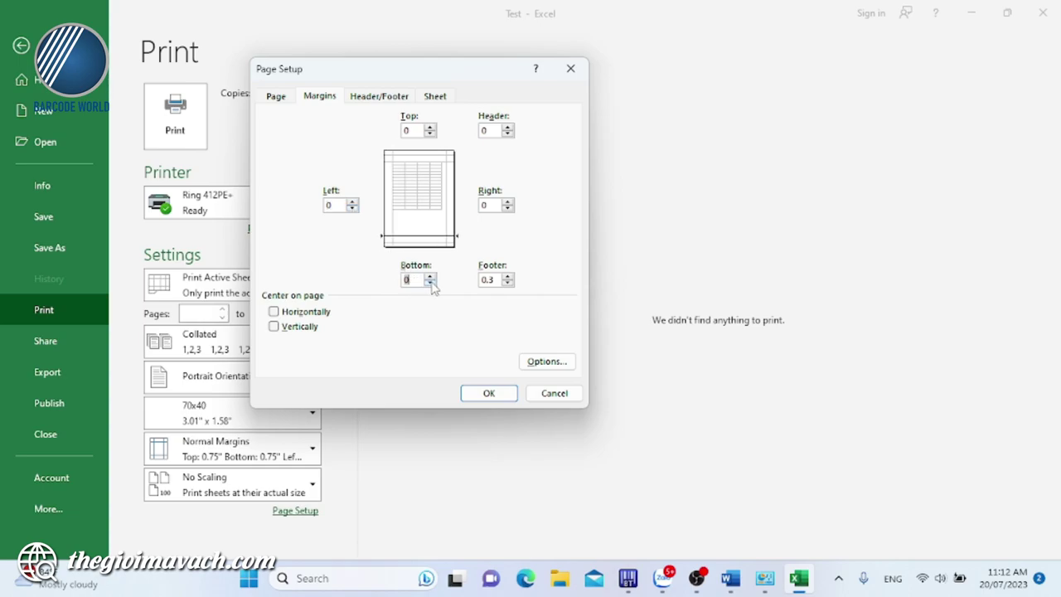
left_click(507, 282)
left_click(489, 393)
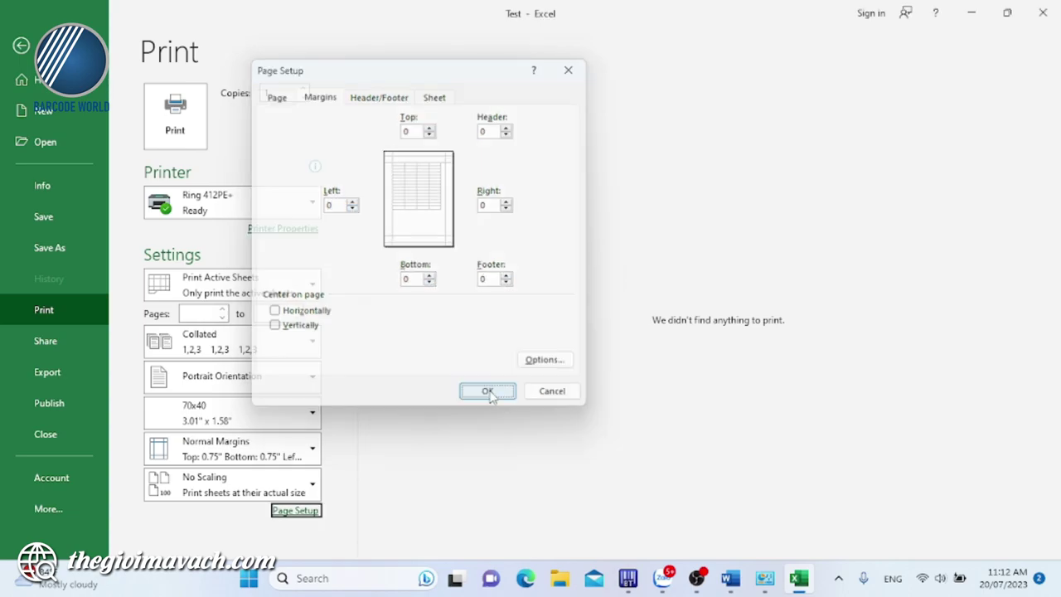
left_click(20, 45)
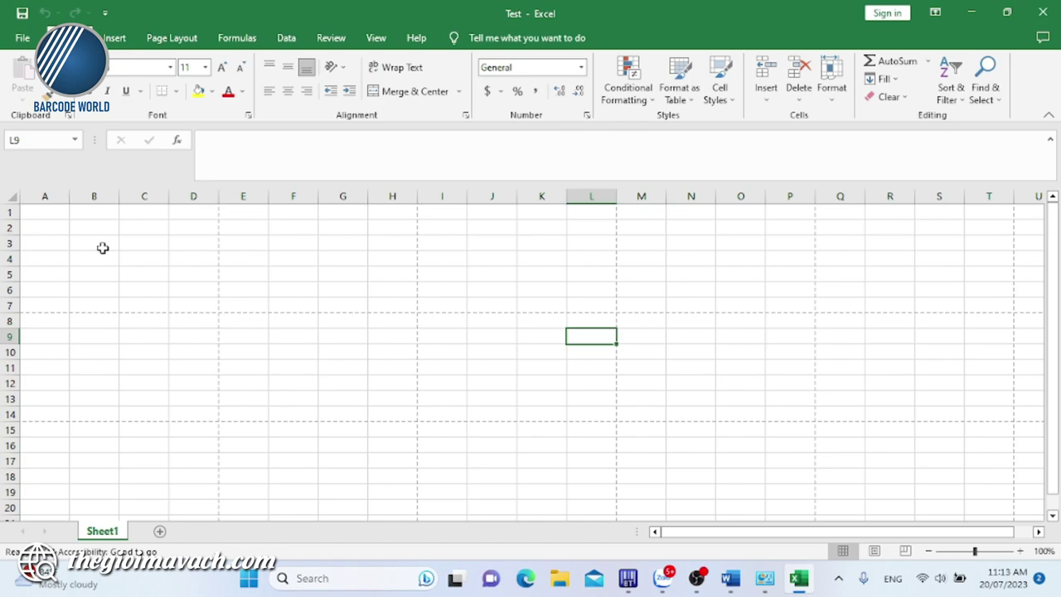
Step: Enter the title Máy Ring 412PE+ in cell A1
left_click(30, 217)
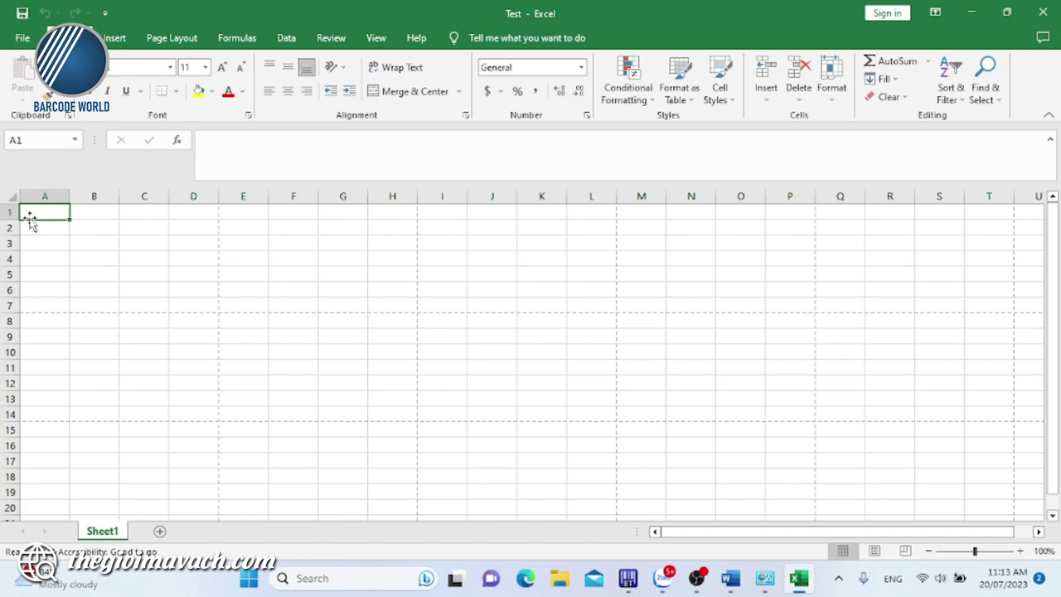
mouse_move(33, 213)
left_mouse_down()
mouse_move(201, 321)
mouse_move(203, 308)
left_mouse_up()
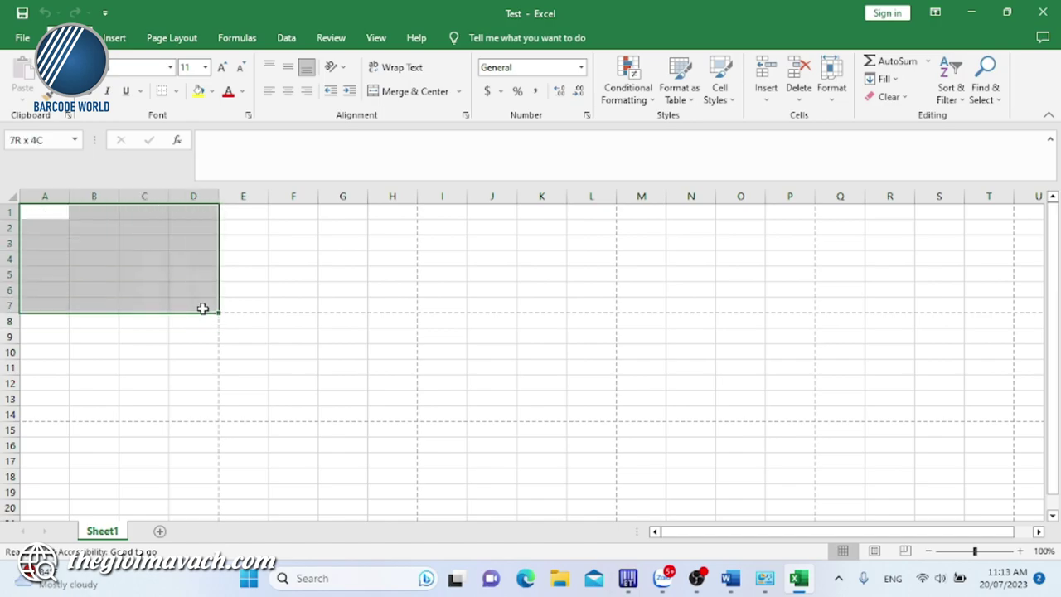
left_click(51, 215)
type("Th")
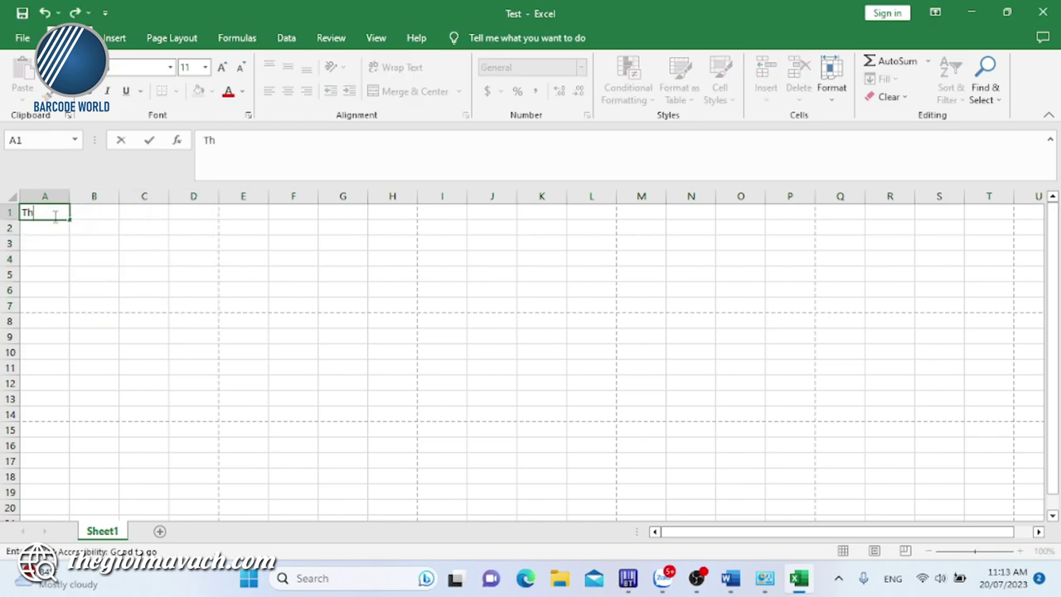
type("ésss")
key("BackSpace")
key("BackSpace")
key("BackSpace")
key("BackSpace")
key("BackSpace")
type("Máy R")
type("In")
type("ng 4")
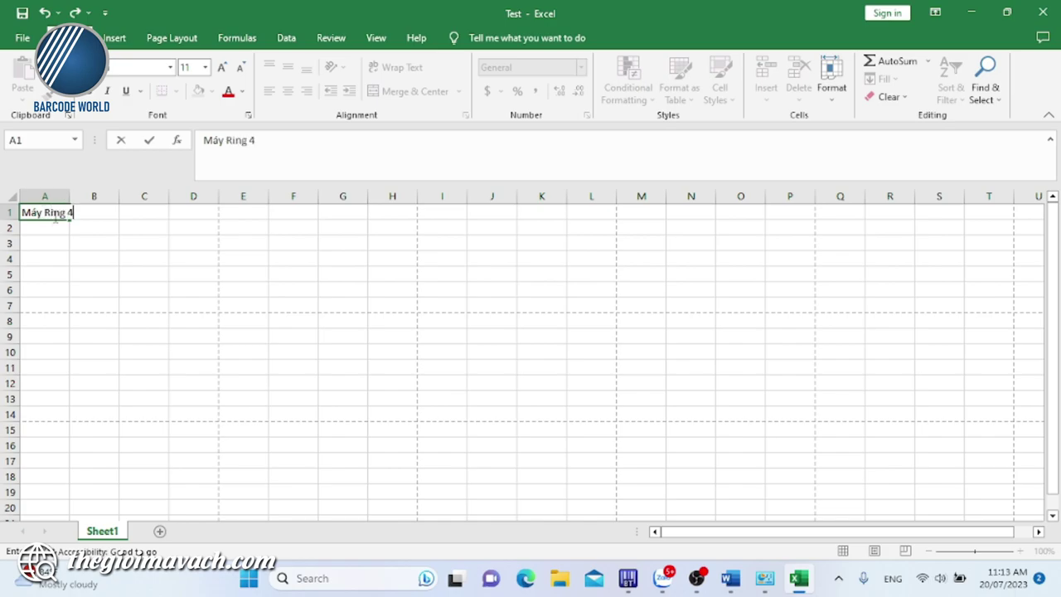
type("12PE+")
key("Return")
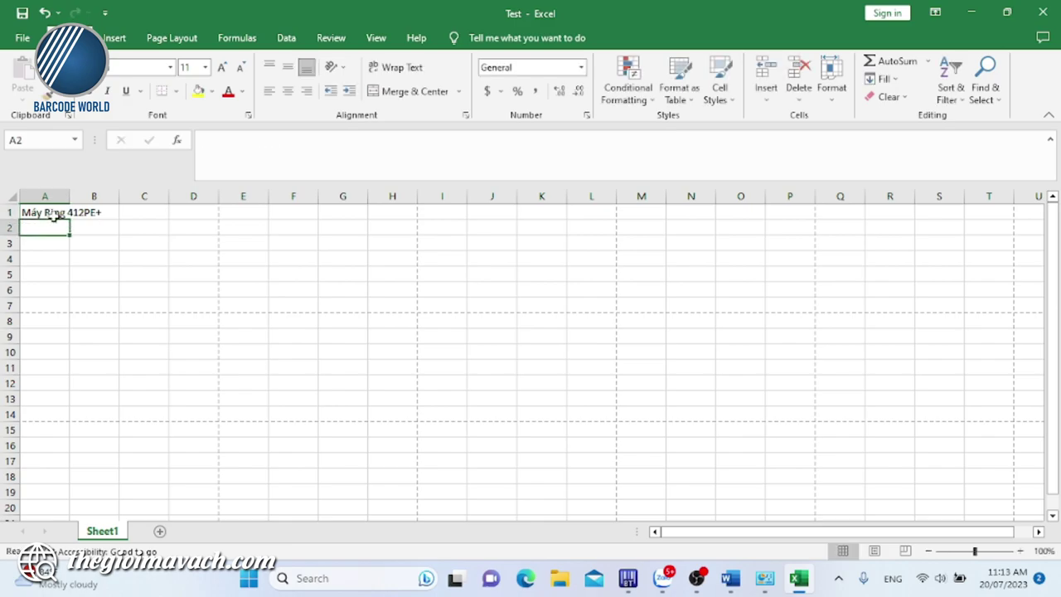
Step: Enter the distributor line Nhà phân phối Thế Giới Mã Vạch in cell A2
type("M")
key("BackSpace")
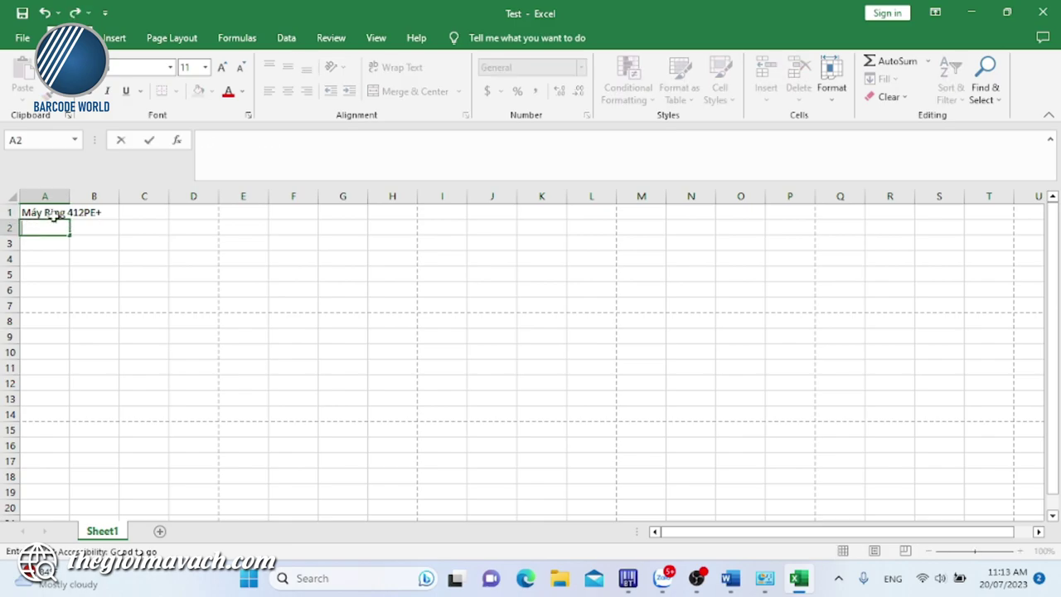
type("Ma")
key("BackSpace")
key("BackSpace")
type("N")
type("hà")
type("phân phối")
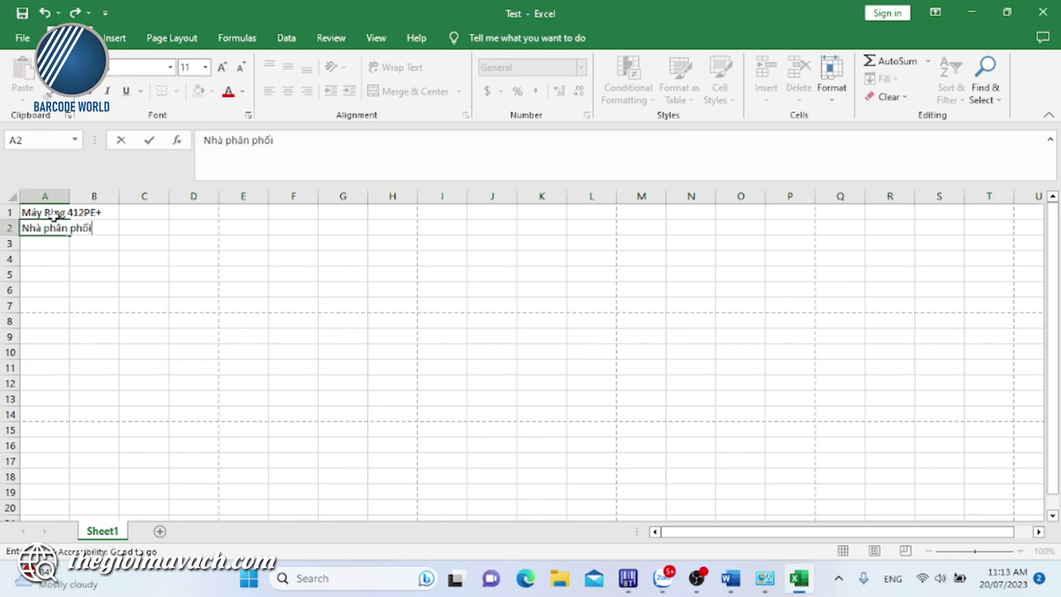
type("hế Gi")
type("ới Ma")
type(" Vạch")
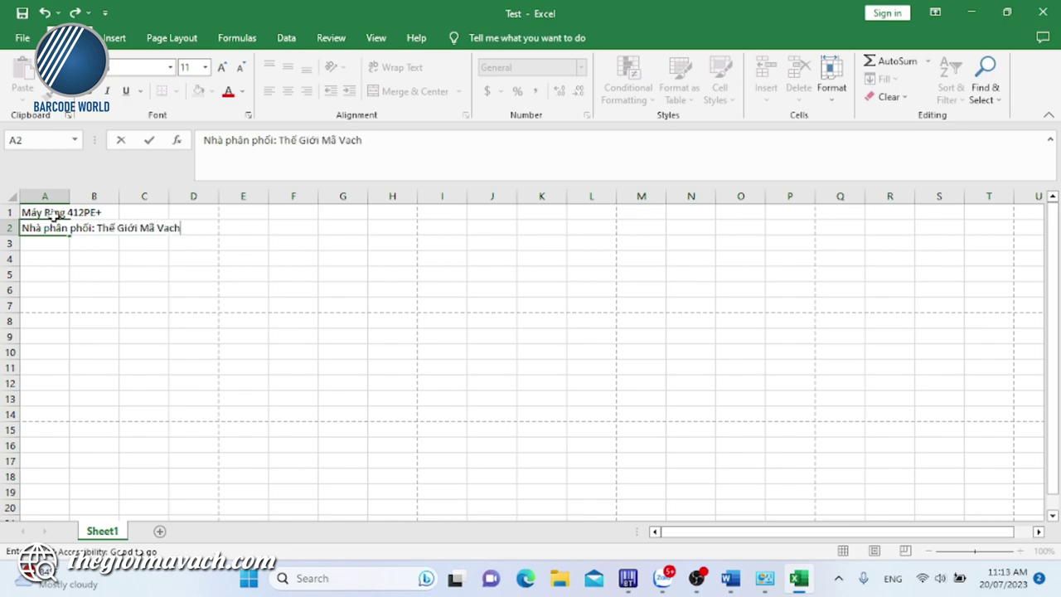
key("Return")
Step: Type the distributor's address line into cell A3
type("N")
key("BackSpace")
key("BackSpace")
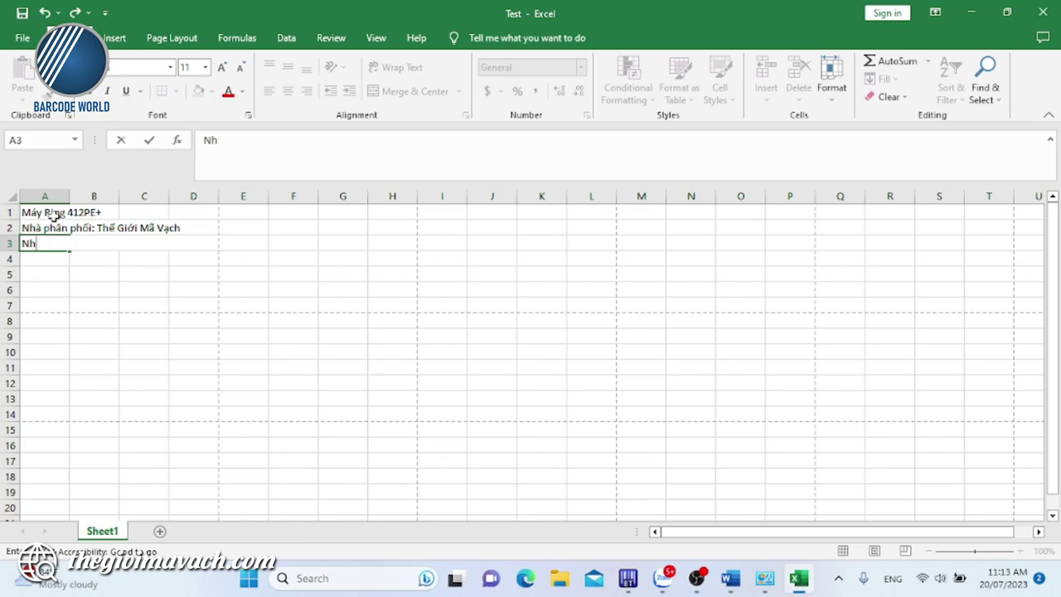
key("BackSpace")
key("BackSpace")
type("D")
type(" chi")
type("33/1 Hoang")
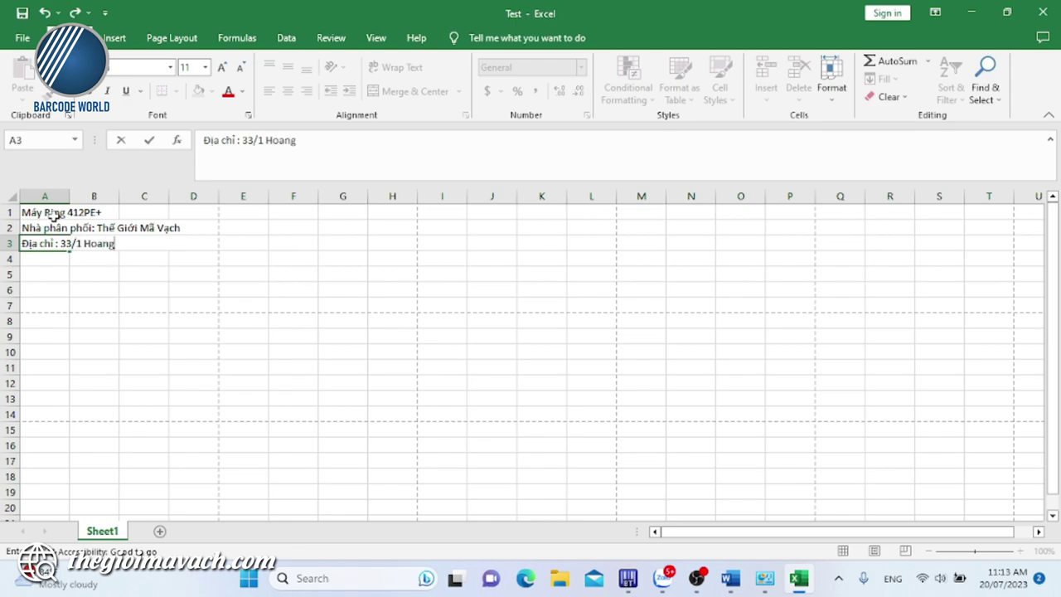
type(" Diêu")
type(", phuơn")
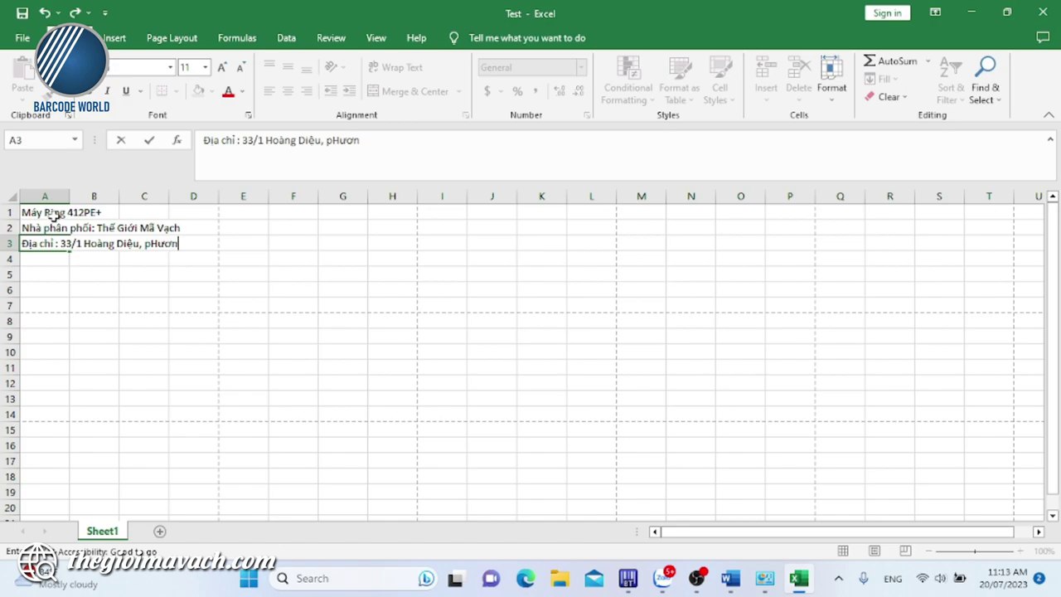
key("BackSpace")
key("BackSpace")
key("BackSpace")
type("H")
key("BackSpace")
key("BackSpace")
type("Phuon")
type("g 10")
type("Phu")
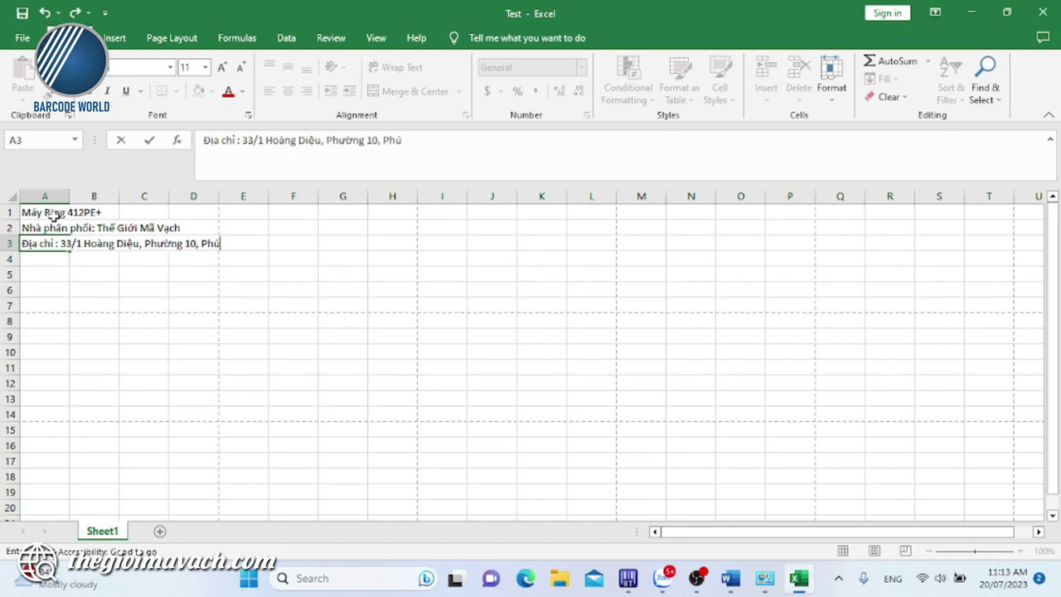
type("ú Nhuâ")
key("Return")
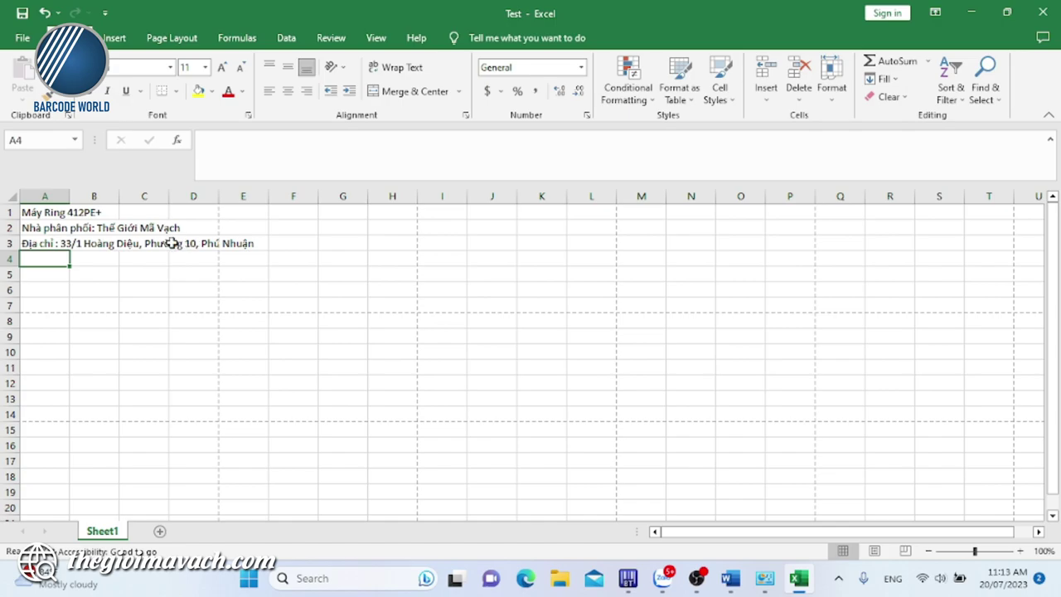
Step: Review the address in A3, leaving cell A3 selected
left_click(51, 243)
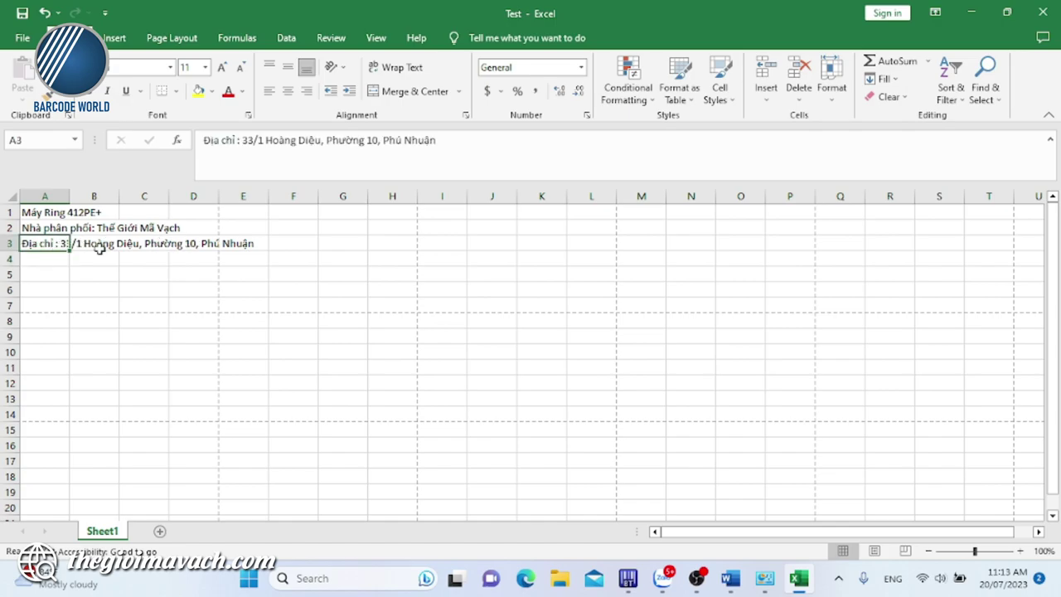
left_click(48, 259)
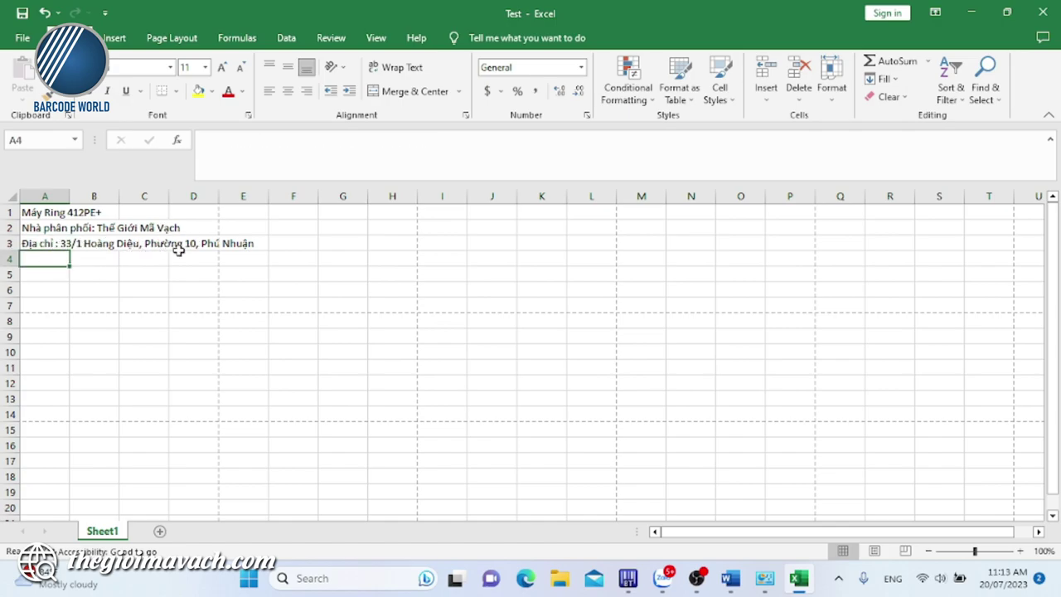
left_click(45, 243)
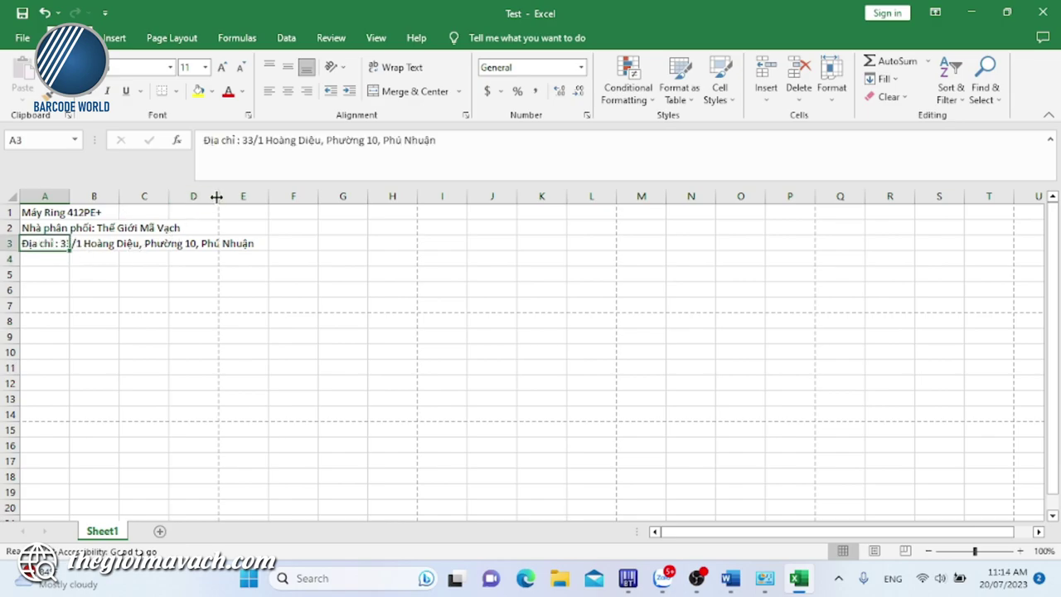
left_click(57, 259)
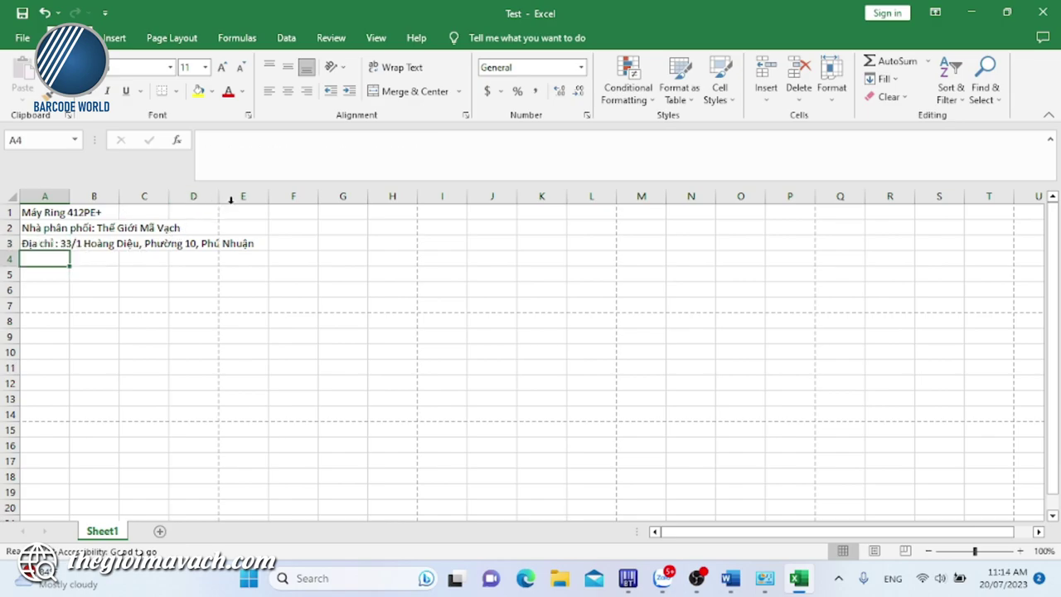
left_click(41, 244)
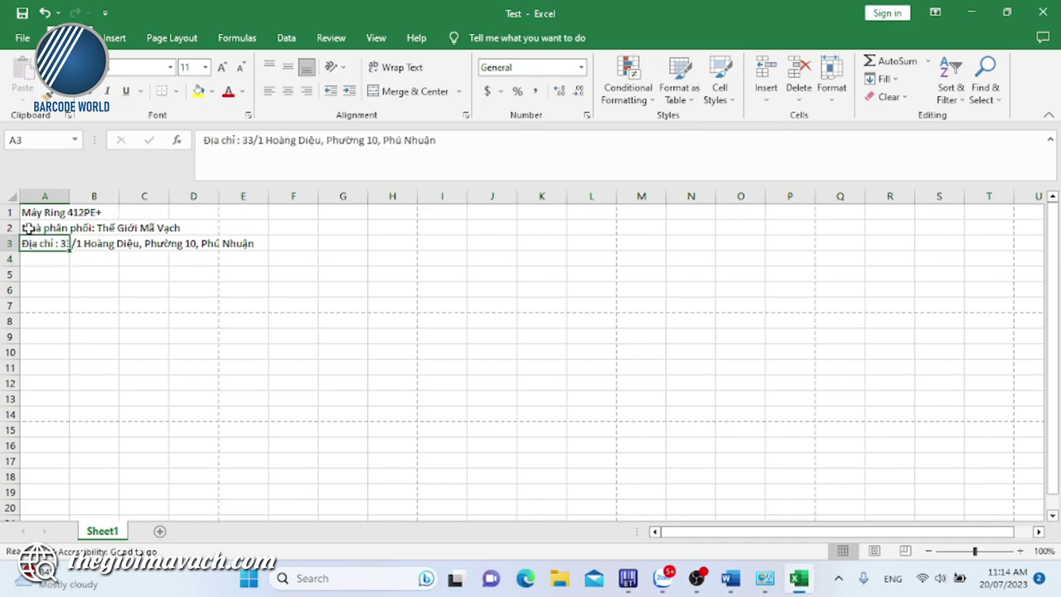
Step: Set the distributor and address lines in A2:A3 to font size 8
left_click_drag(32, 228, 43, 243)
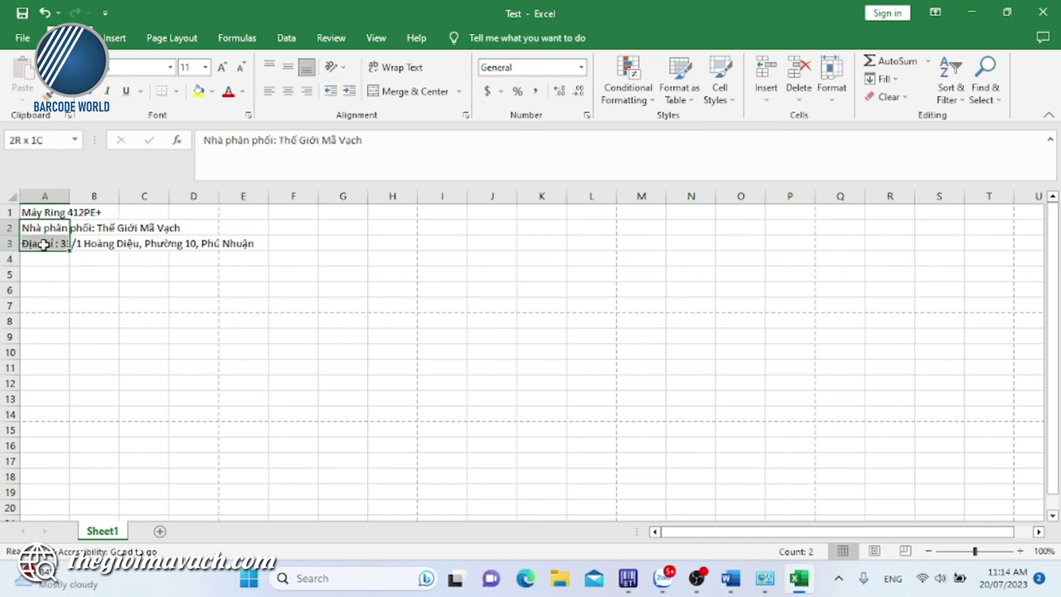
left_click(189, 67)
type("9")
key("Return")
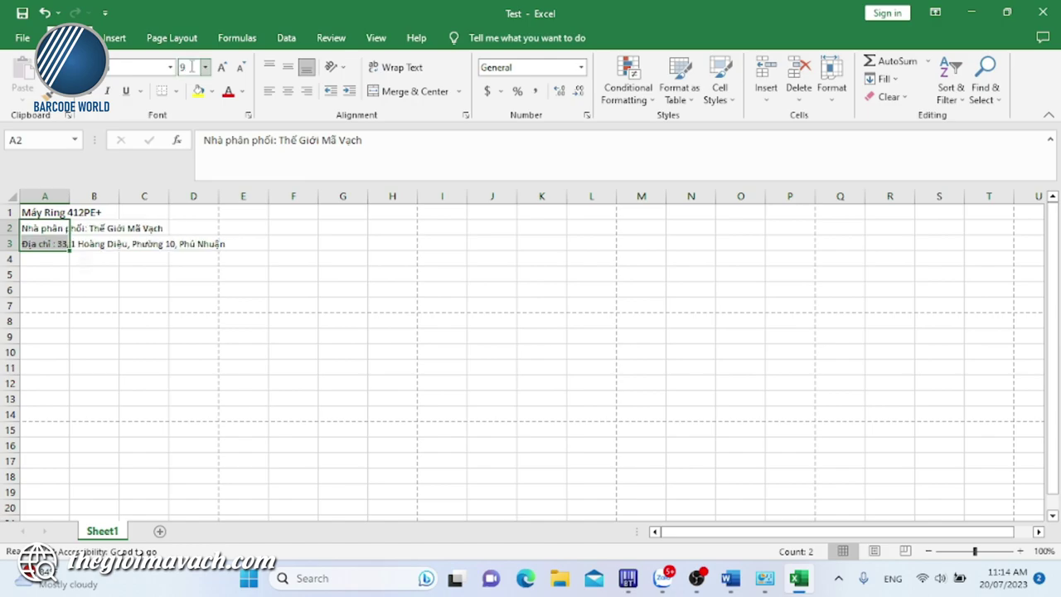
left_click(190, 67)
key("Return")
left_click(190, 68)
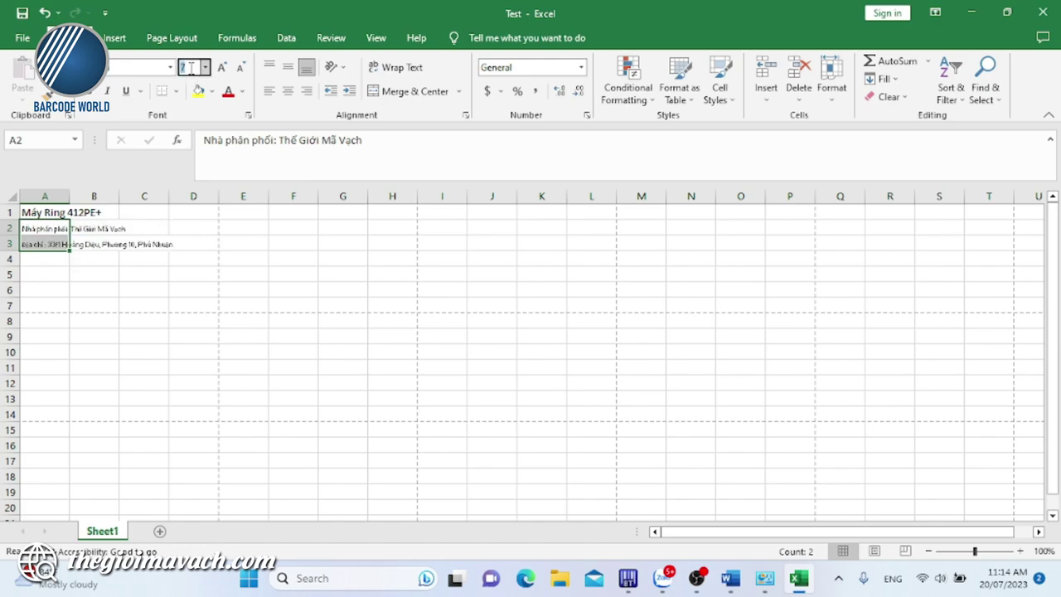
key("Return")
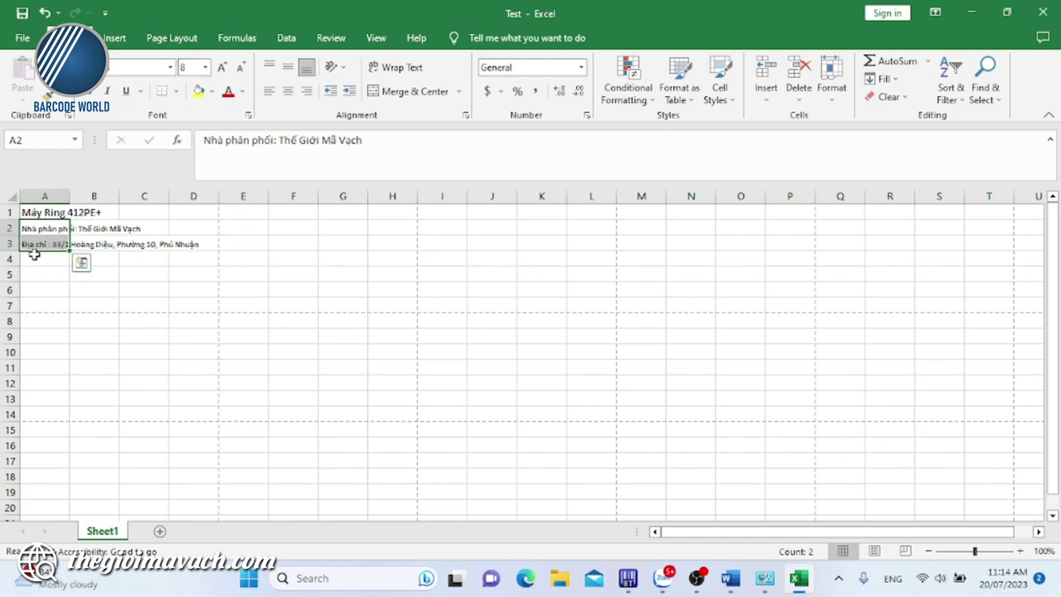
Step: Add a phone line, Ngày sản xuất: 20/07/2023 and Kích thước: 30x25cm in A4–A6
left_click(34, 256)
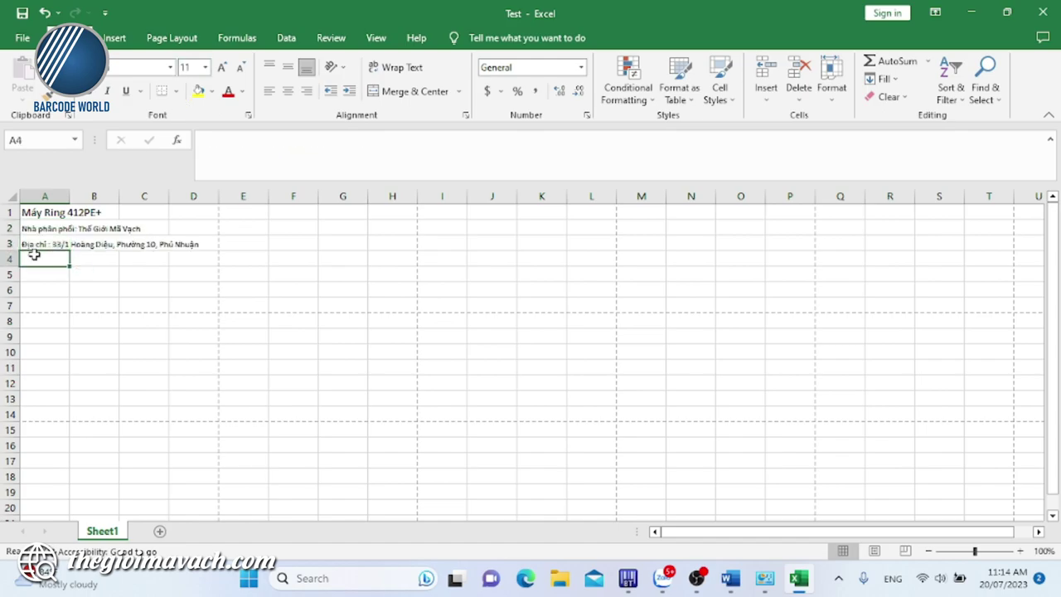
type("Sd")
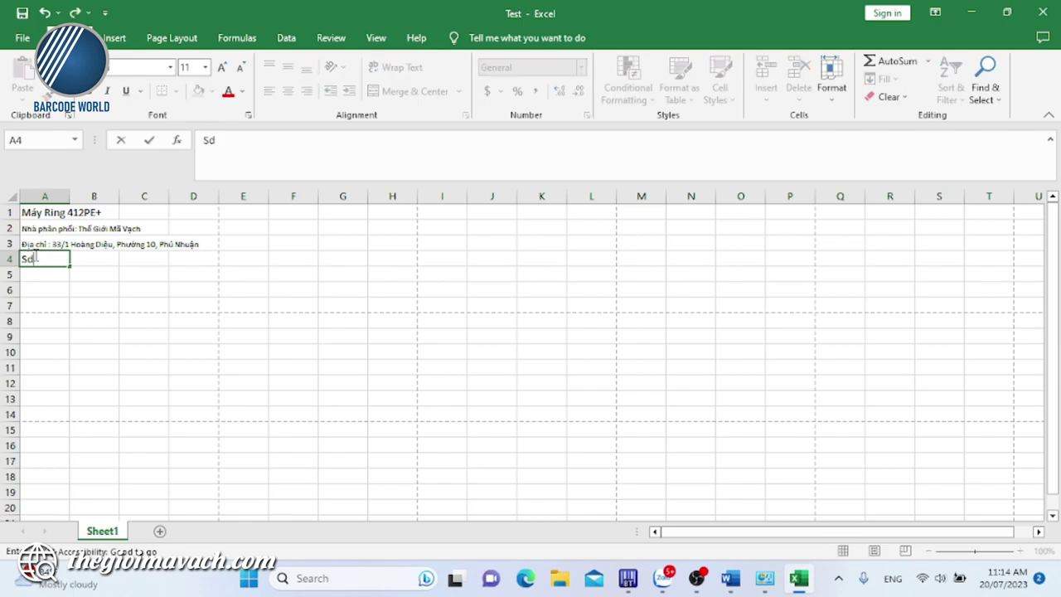
type("t: 190")
type("03438")
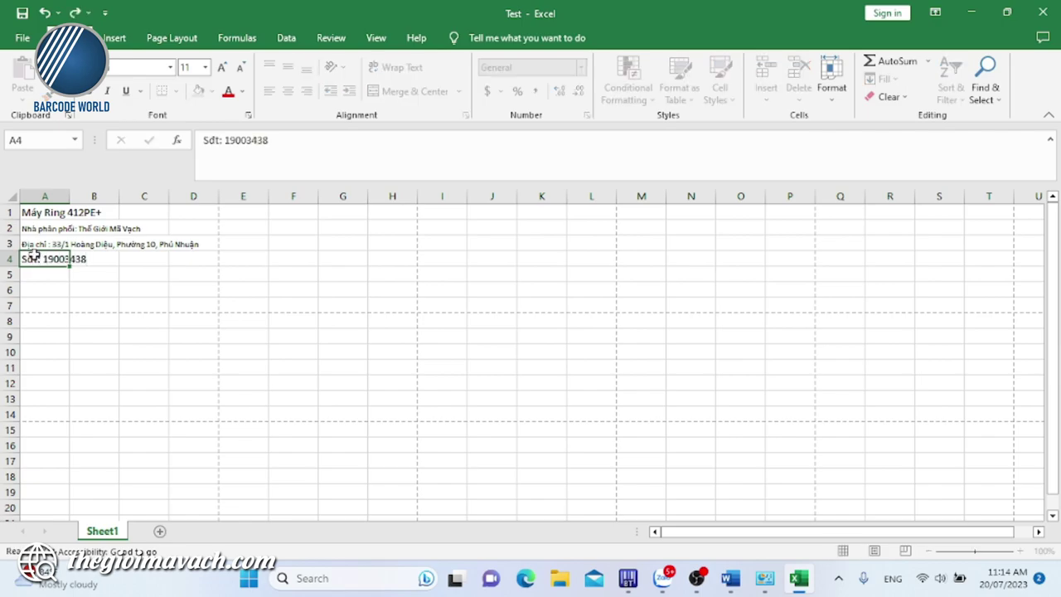
key("Return")
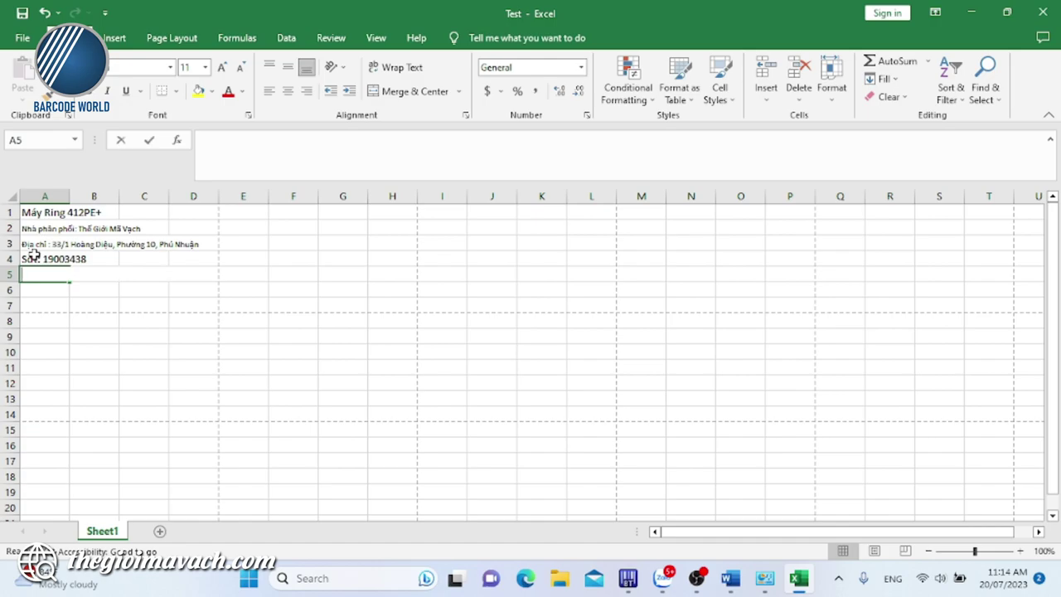
type("Ngày")
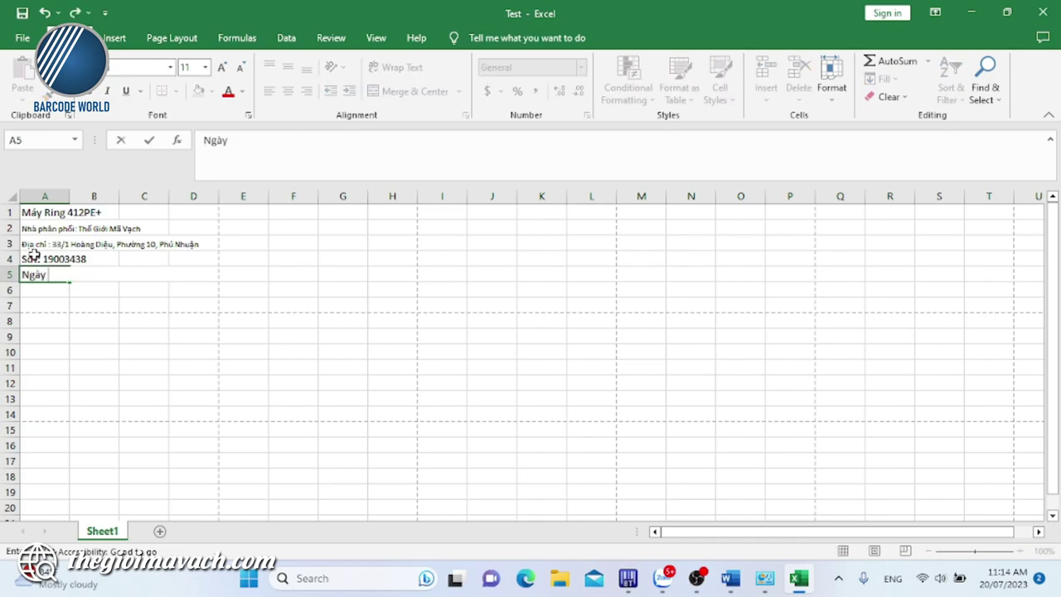
type(" sản xuất: 1")
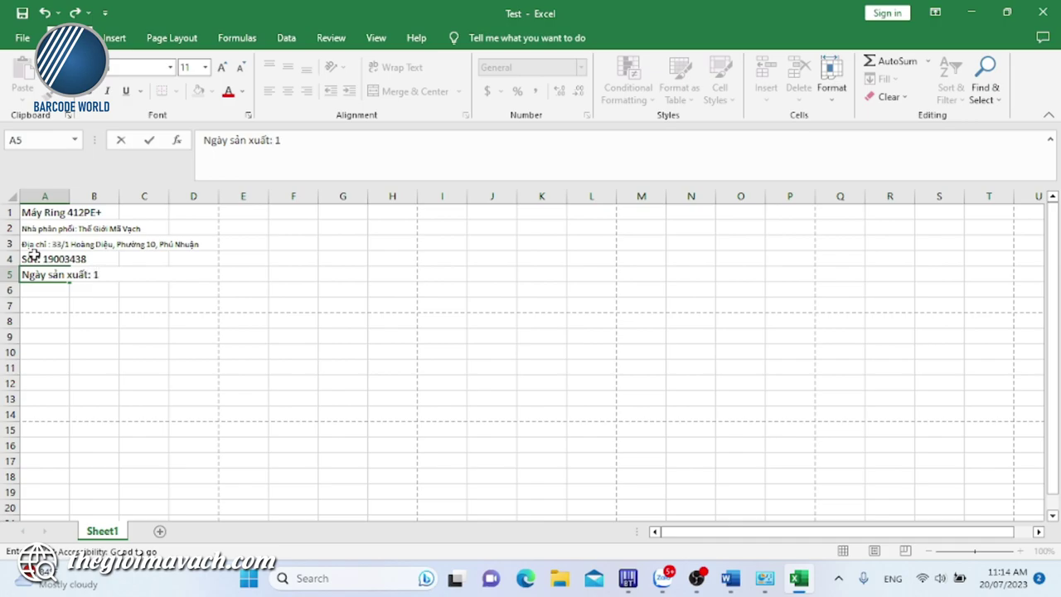
key("BackSpace")
type("20/07")
type("/2023")
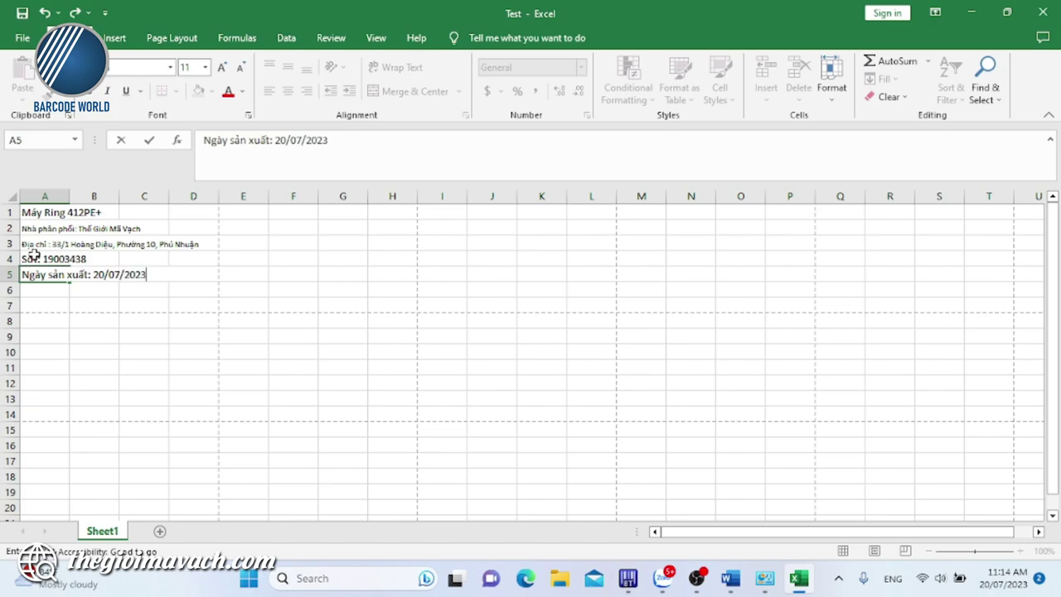
key("Return")
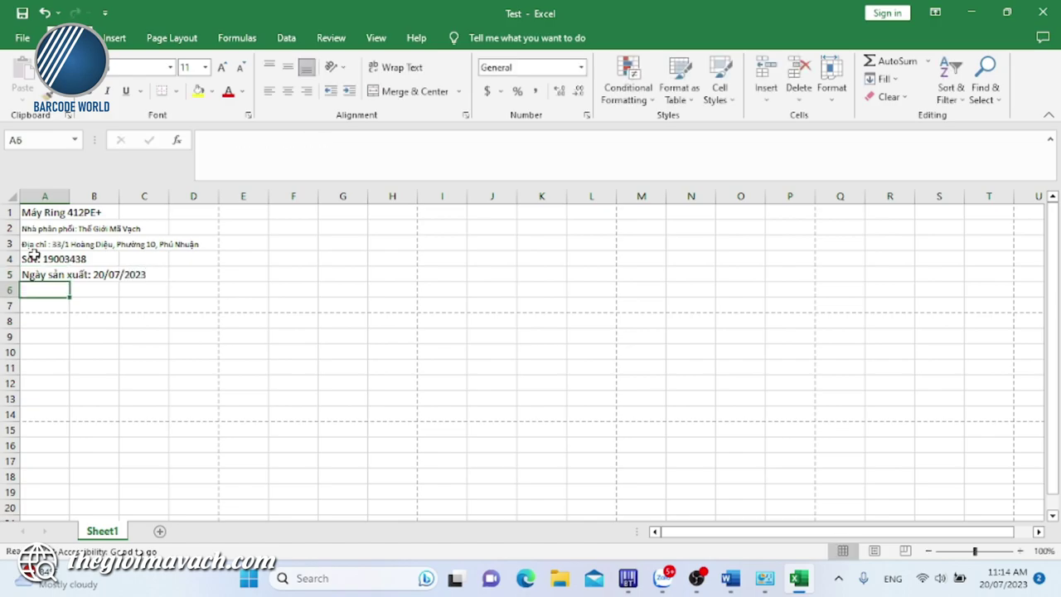
type("Kích")
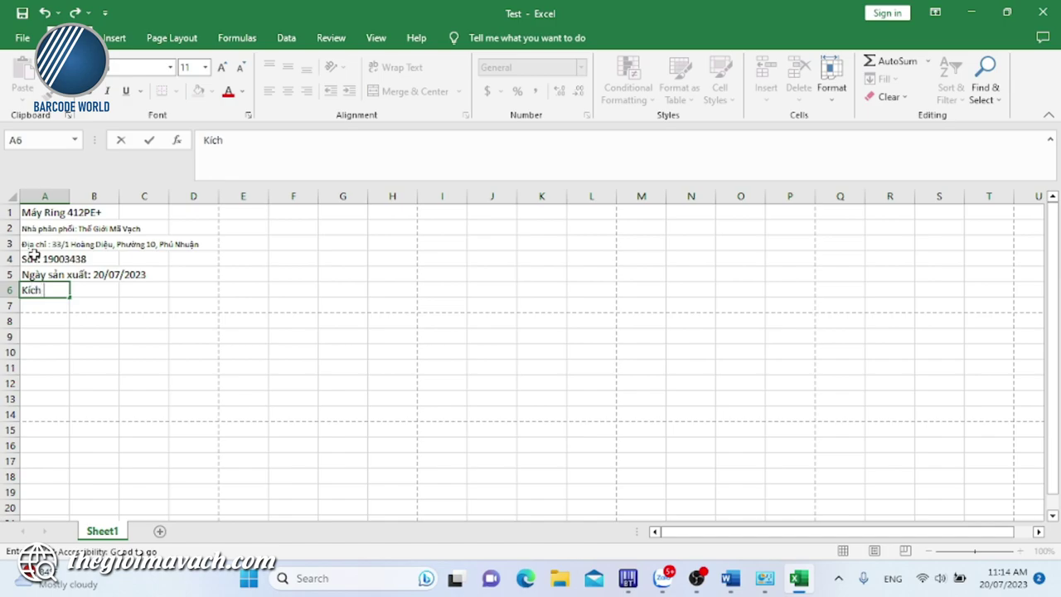
type(" thước:")
type(" 3")
type("0x")
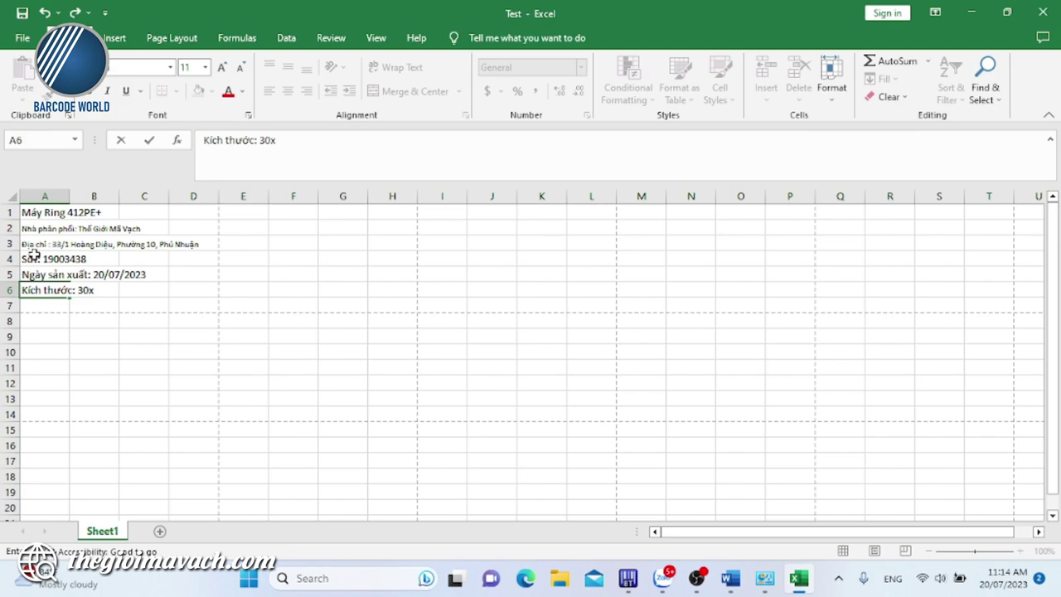
type("25mm")
key("BackSpace")
key("BackSpace")
type("m")
key("Return")
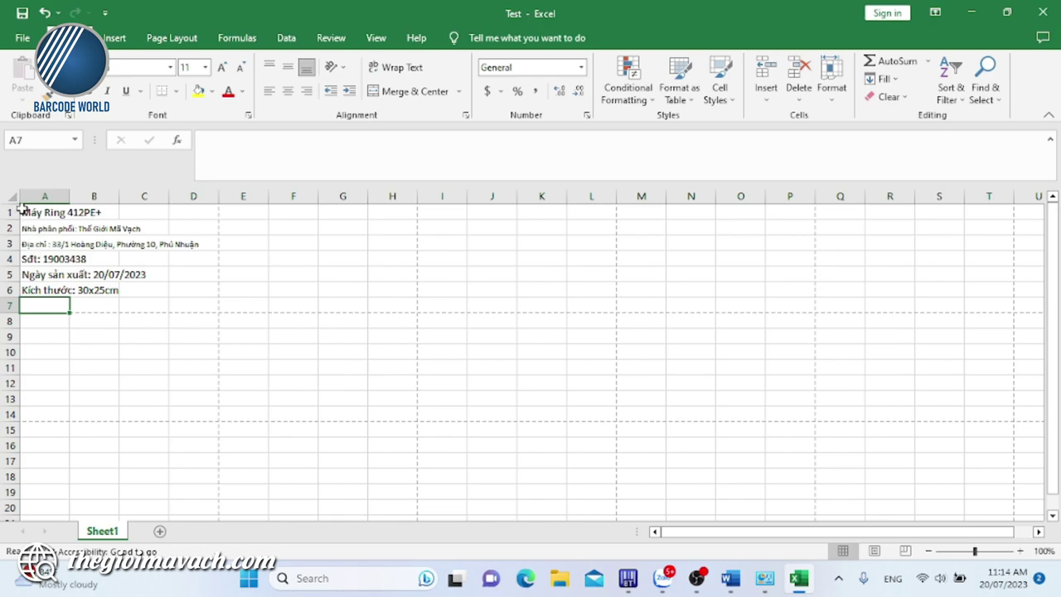
left_click(24, 212)
key("ctrl+p")
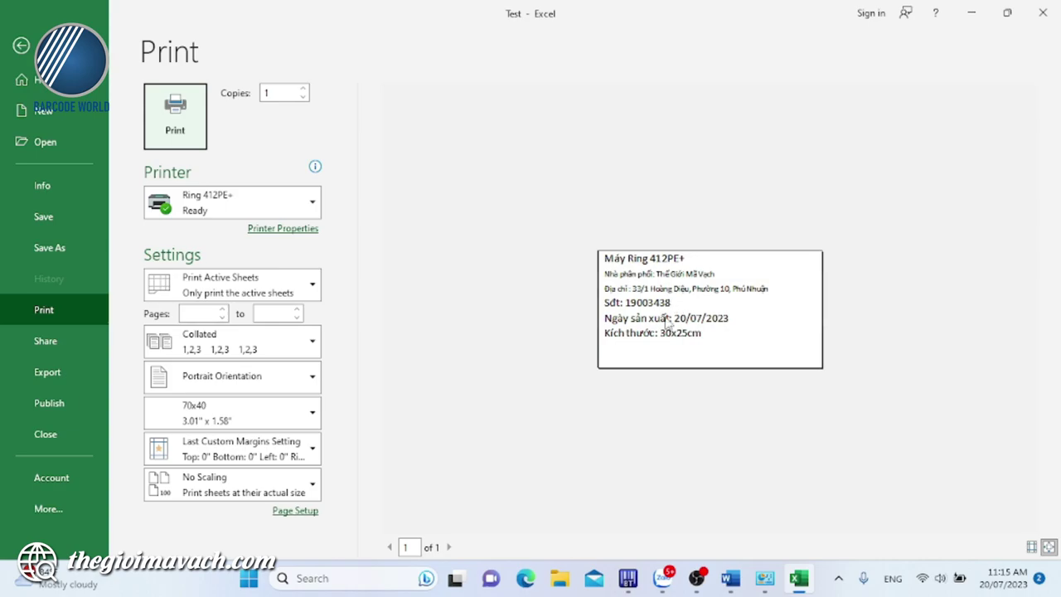
Step: Set copies to 3 and print the label on the Ring 412PE+ printer
double_click(283, 91)
type("3")
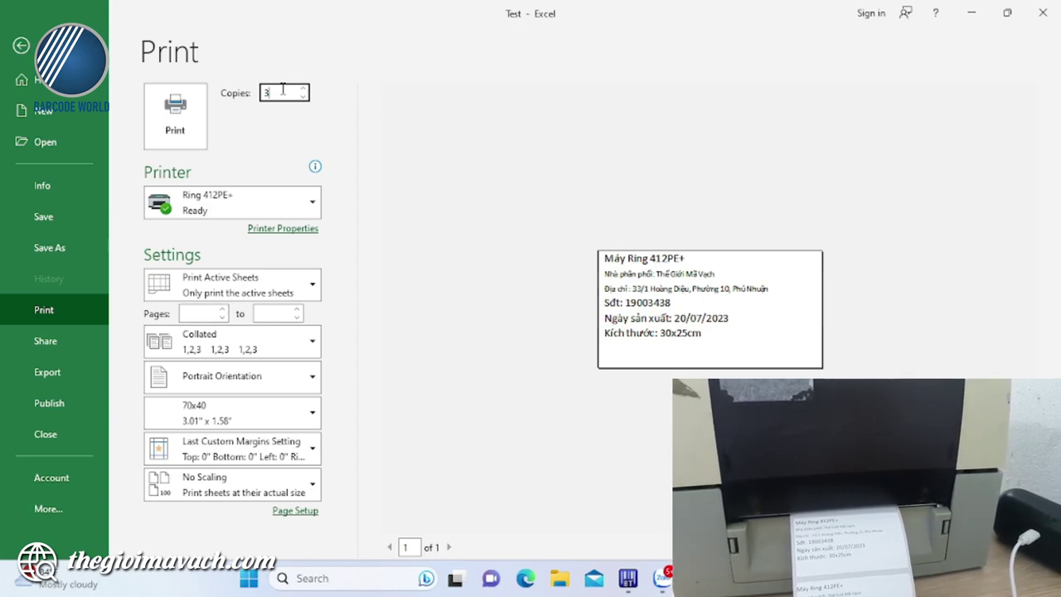
left_click(163, 98)
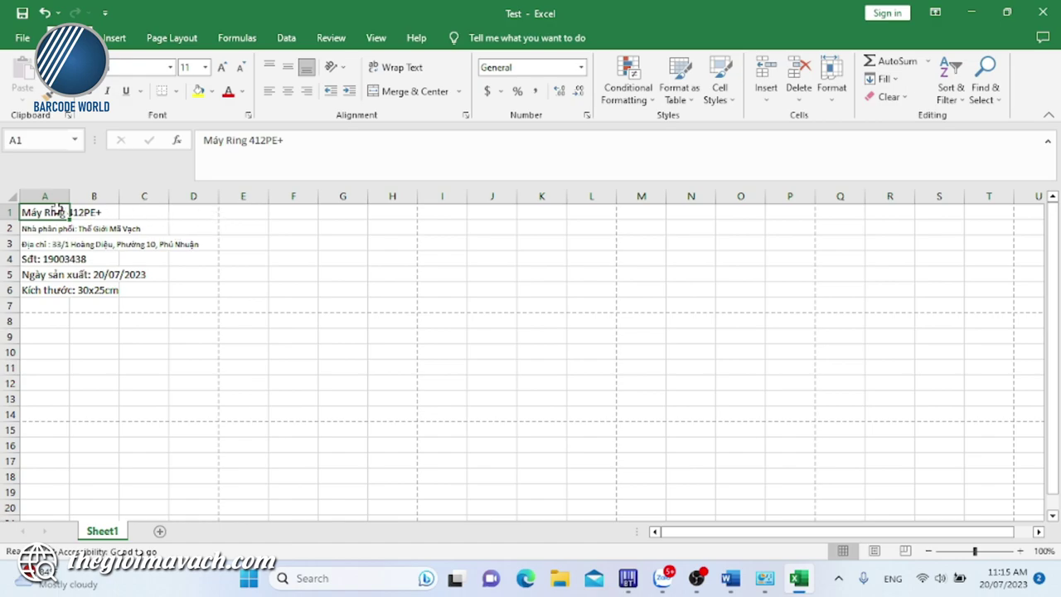
Step: Select the label range A1:D7
left_click_drag(50, 210, 208, 308)
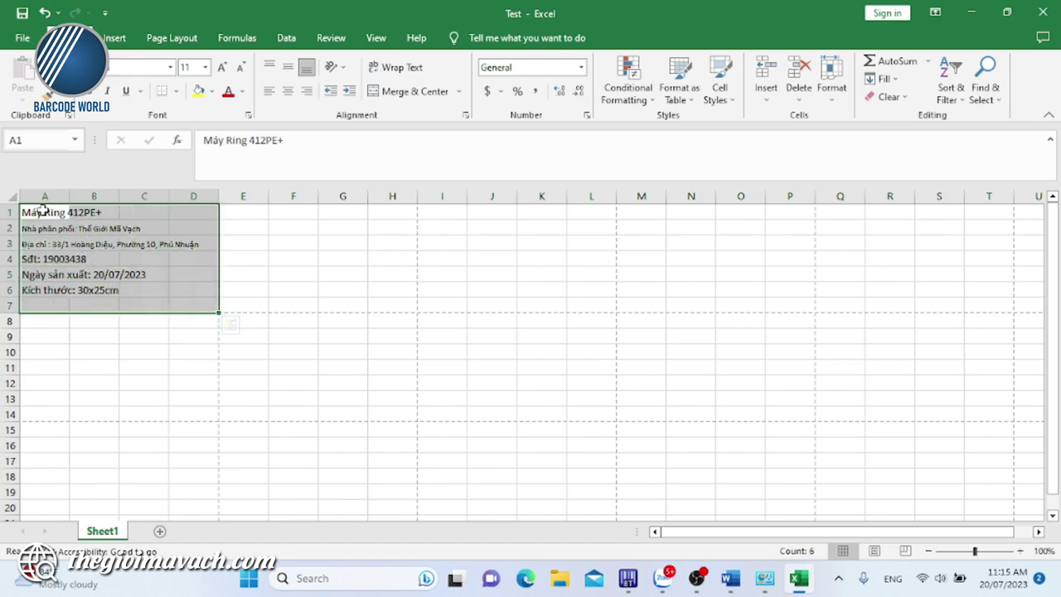
left_click_drag(42, 211, 196, 305)
left_click(47, 214)
left_click_drag(48, 213, 199, 316)
Step: Set the page's left margin to 0.05 with the other margins at 0, then return to the sheet
key("ctrl+p")
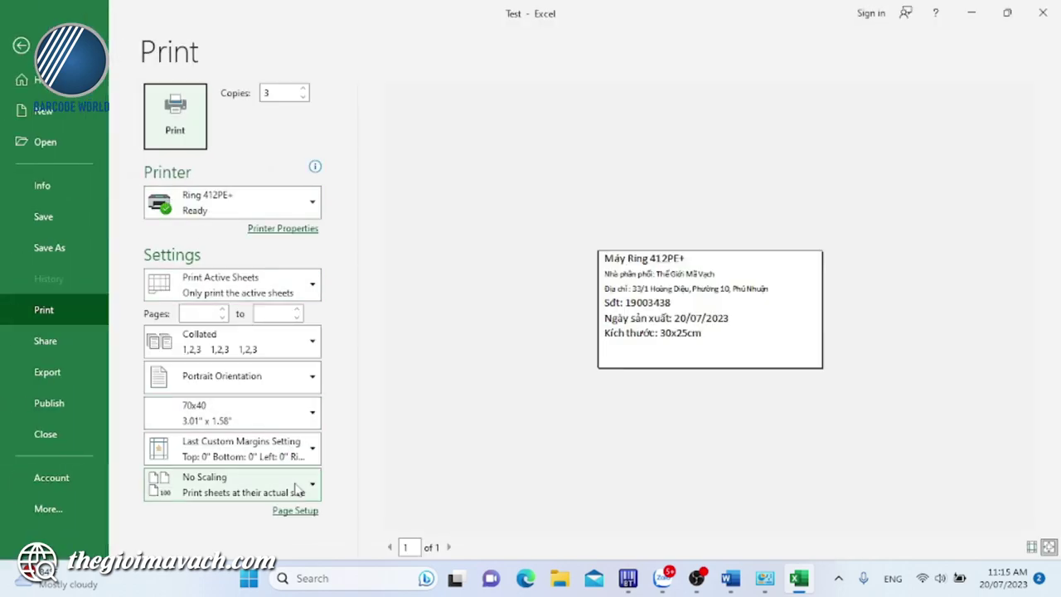
left_click(295, 511)
left_click(313, 104)
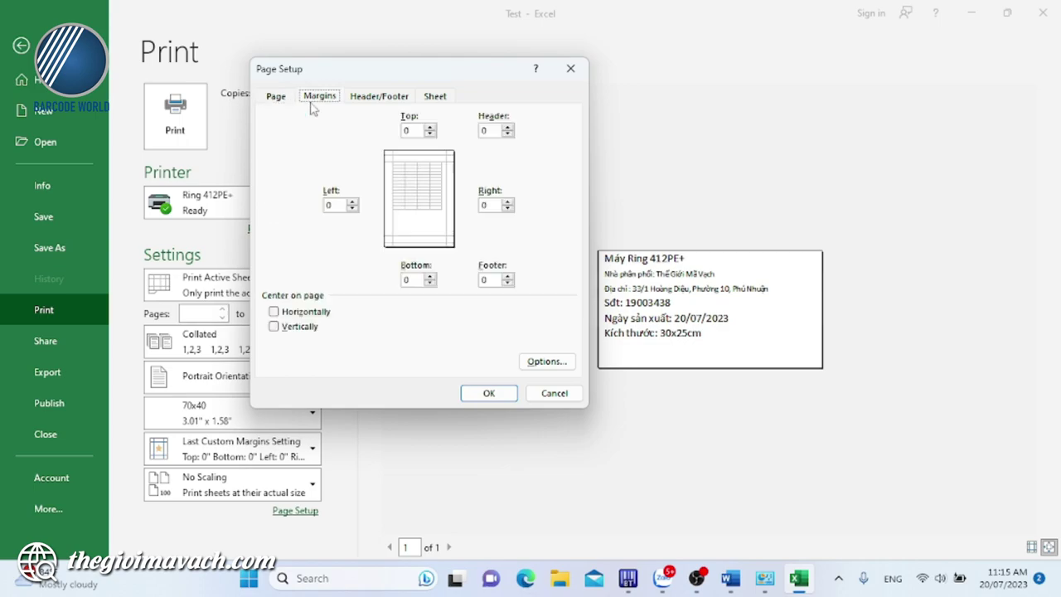
left_click(352, 202)
left_click(353, 209)
type(".05")
left_click(501, 208)
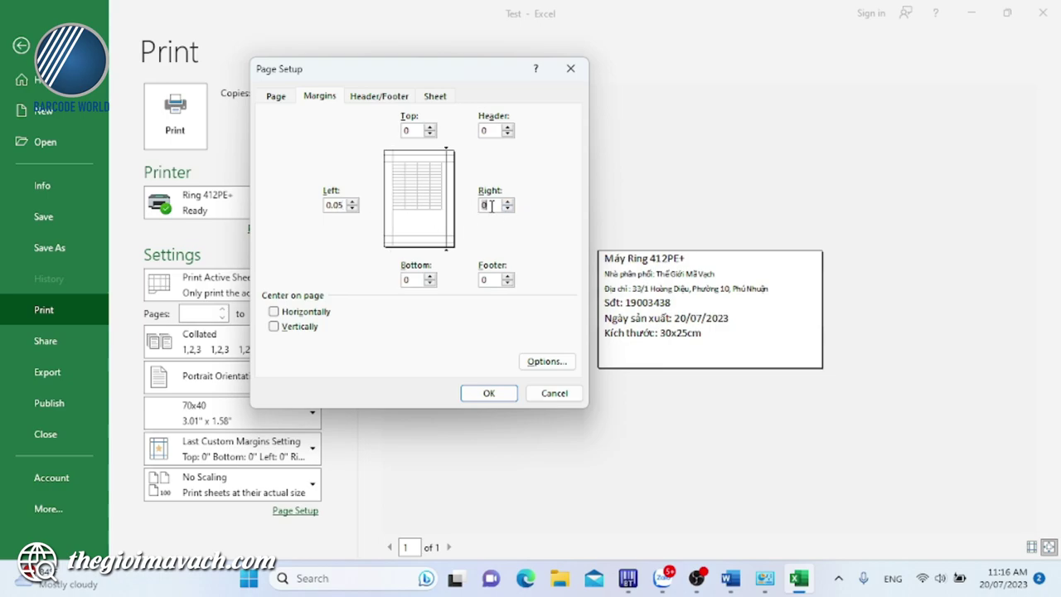
left_click(489, 393)
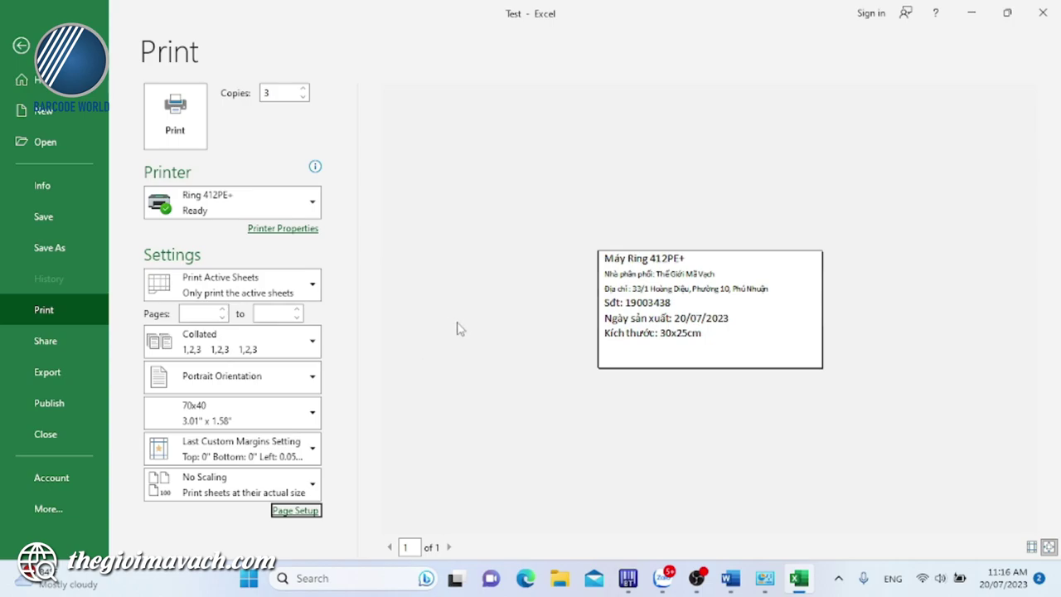
left_click(21, 46)
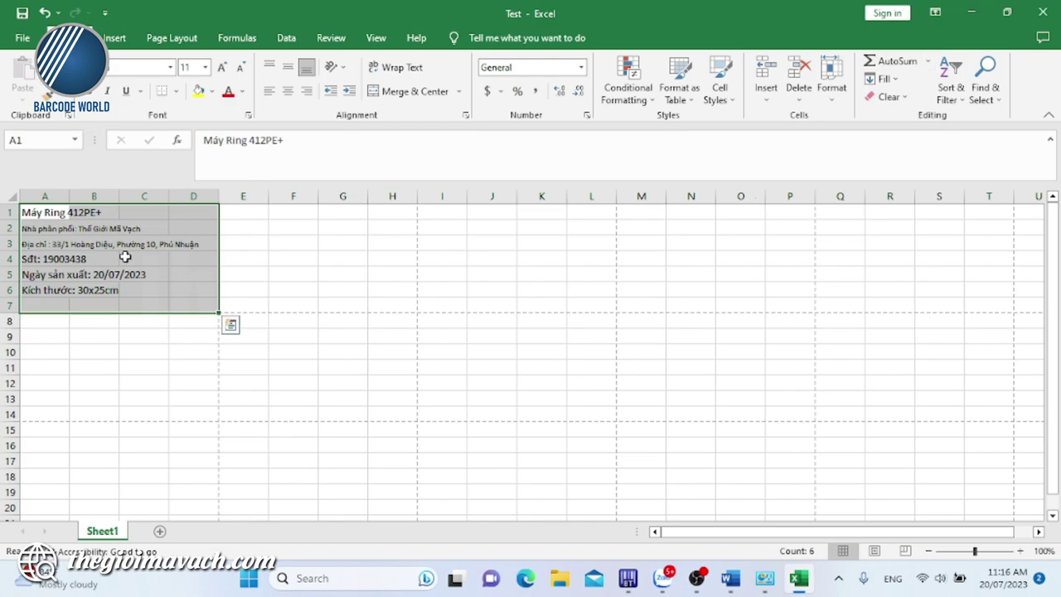
Step: Reselect the label cells A1:D7 and minimise the Test workbook
left_click(46, 214)
mouse_move(55, 222)
left_mouse_down()
mouse_move(174, 315)
mouse_move(208, 306)
left_mouse_up()
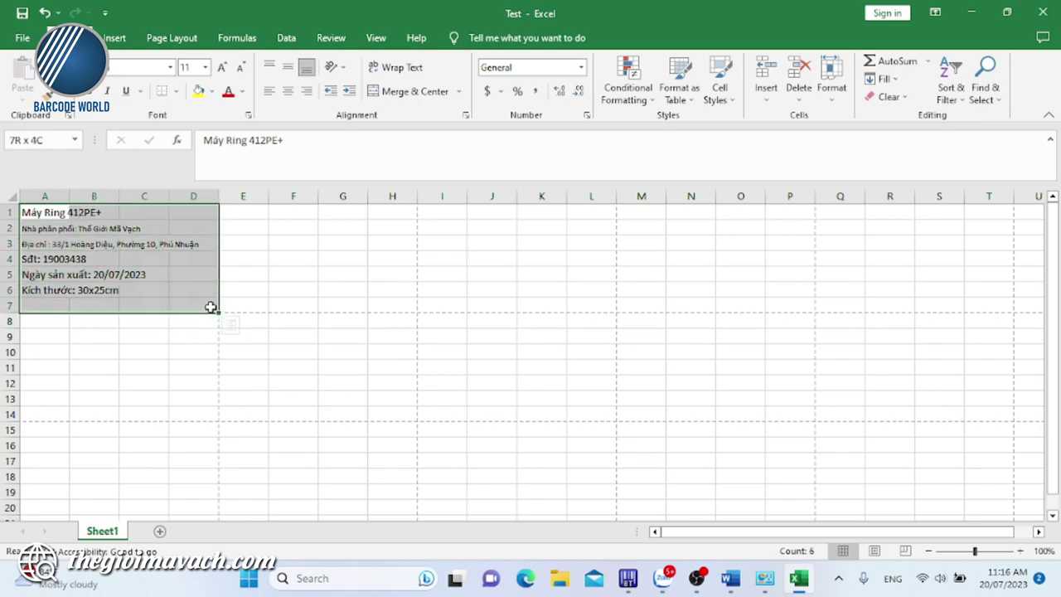
left_click(343, 305)
left_click_drag(40, 212, 215, 306)
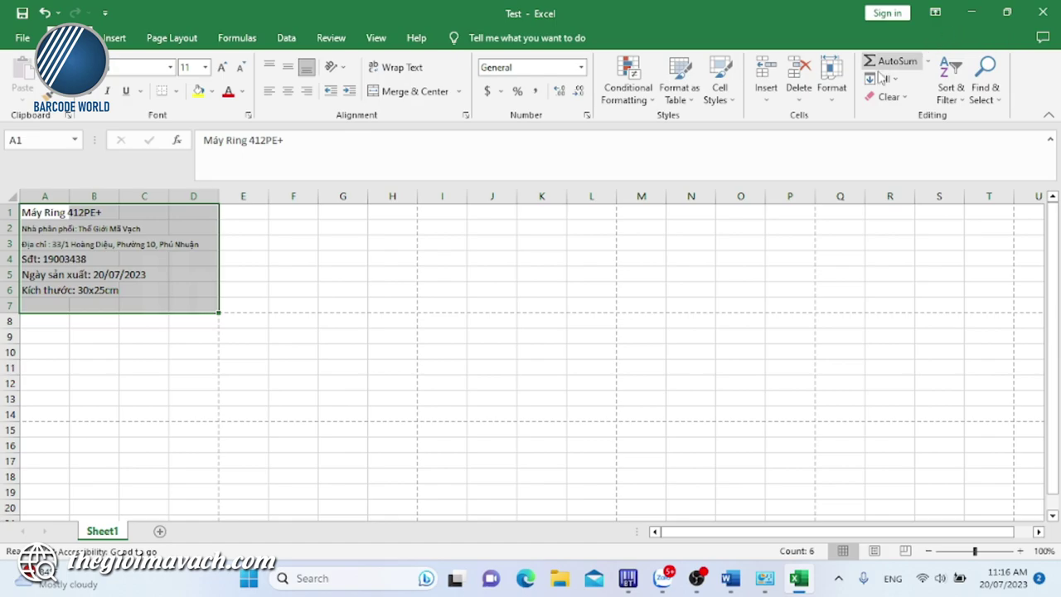
left_click(62, 217)
left_click_drag(62, 221, 207, 305)
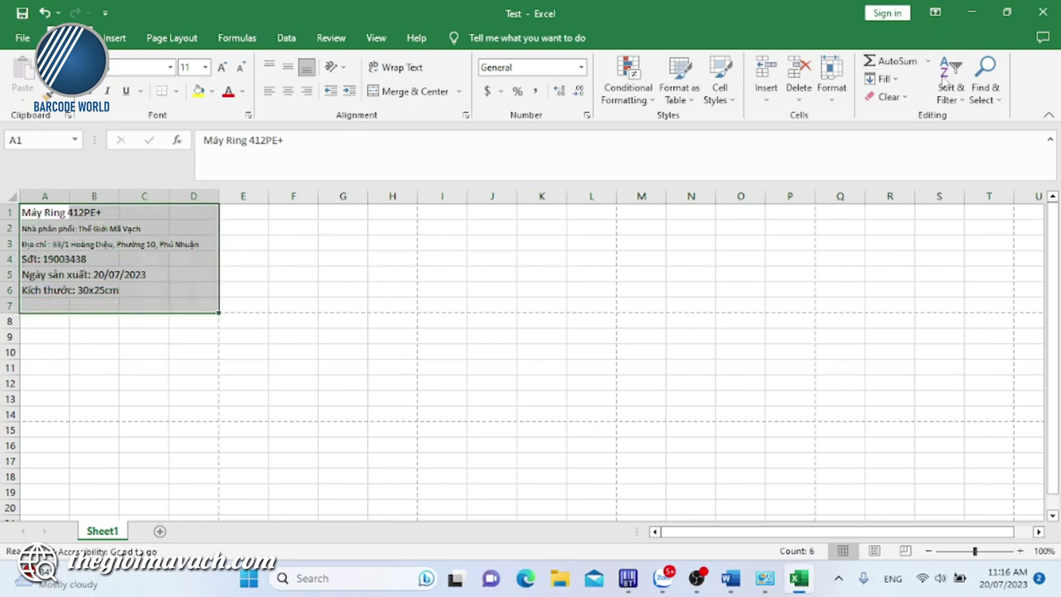
left_click(963, 17)
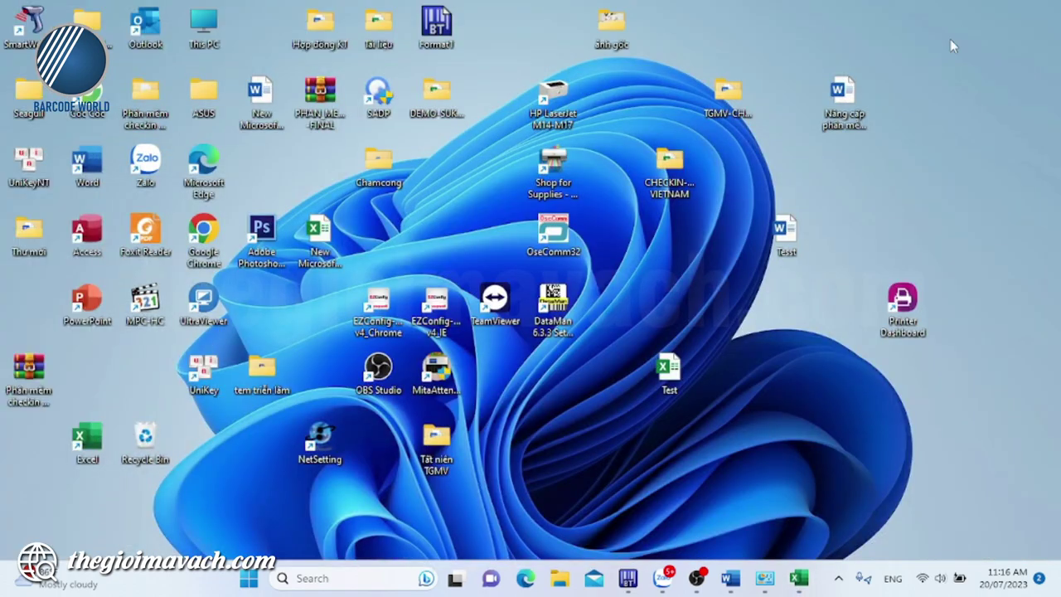
Step: Bring back the BarTender window showing the finished printer info label
left_click(629, 580)
left_click(629, 584)
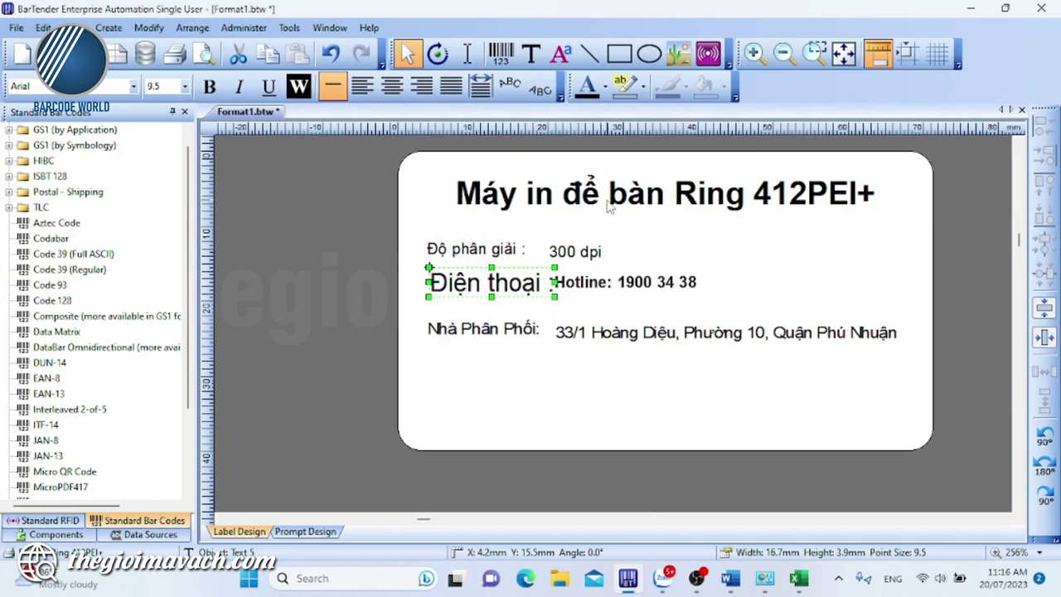
left_click(580, 252)
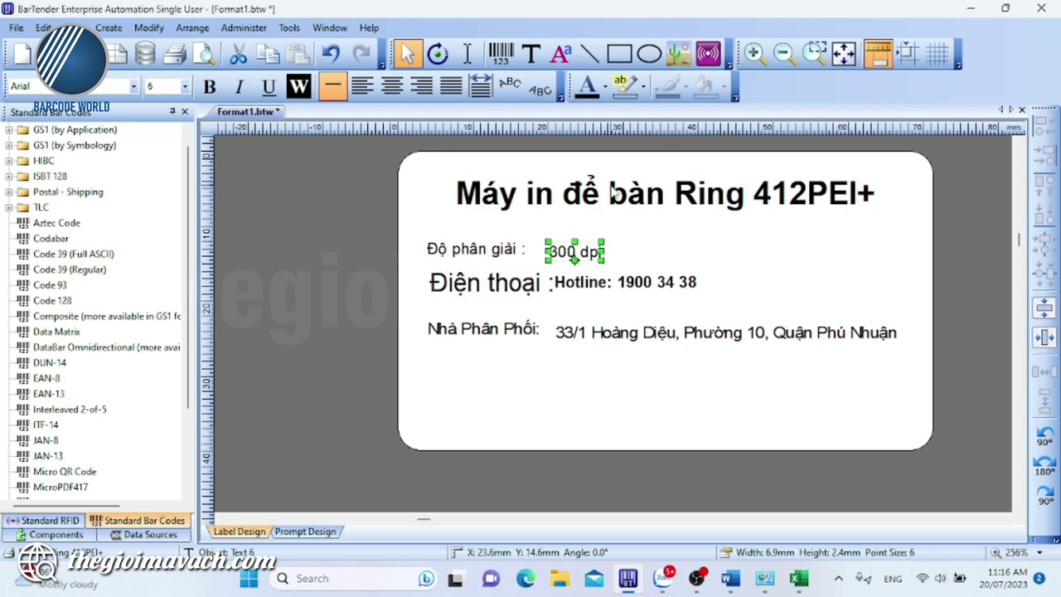
left_click(615, 193)
left_click(837, 236)
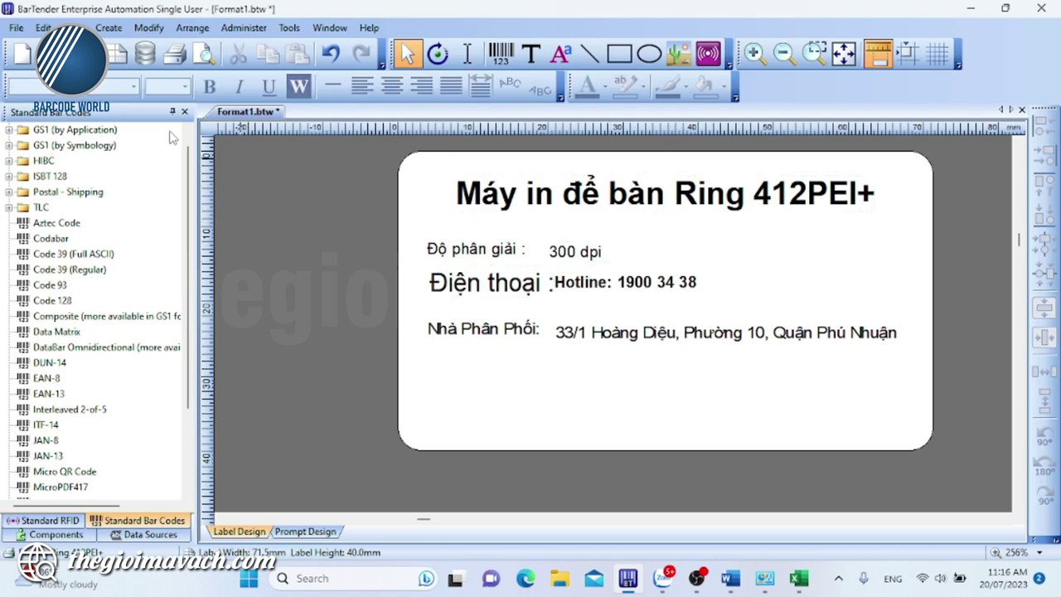
Step: Create a new blank label format for the Ring 412PE+ printer
left_click(22, 54)
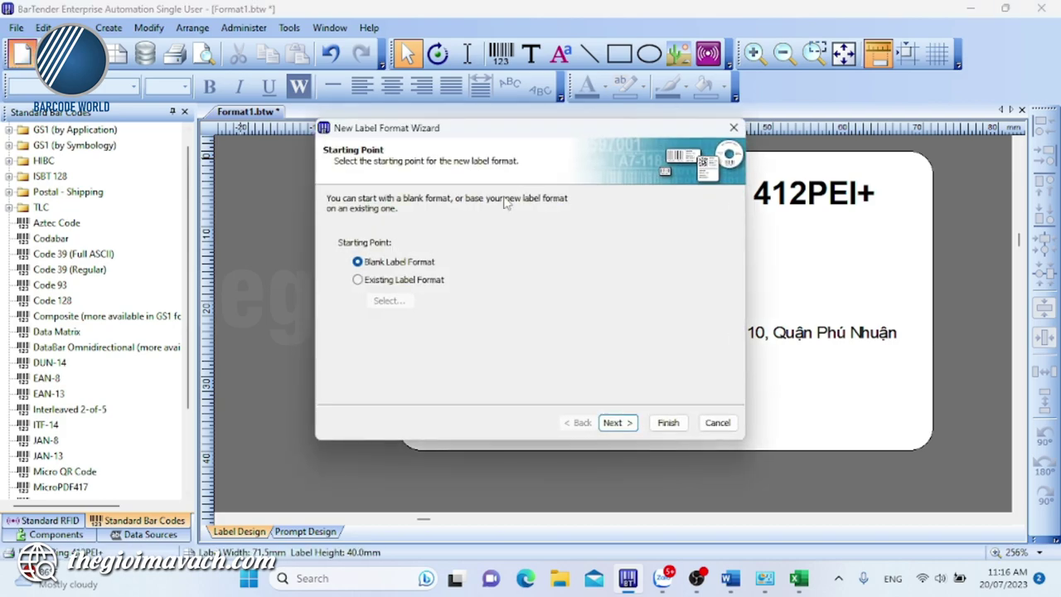
left_click(612, 423)
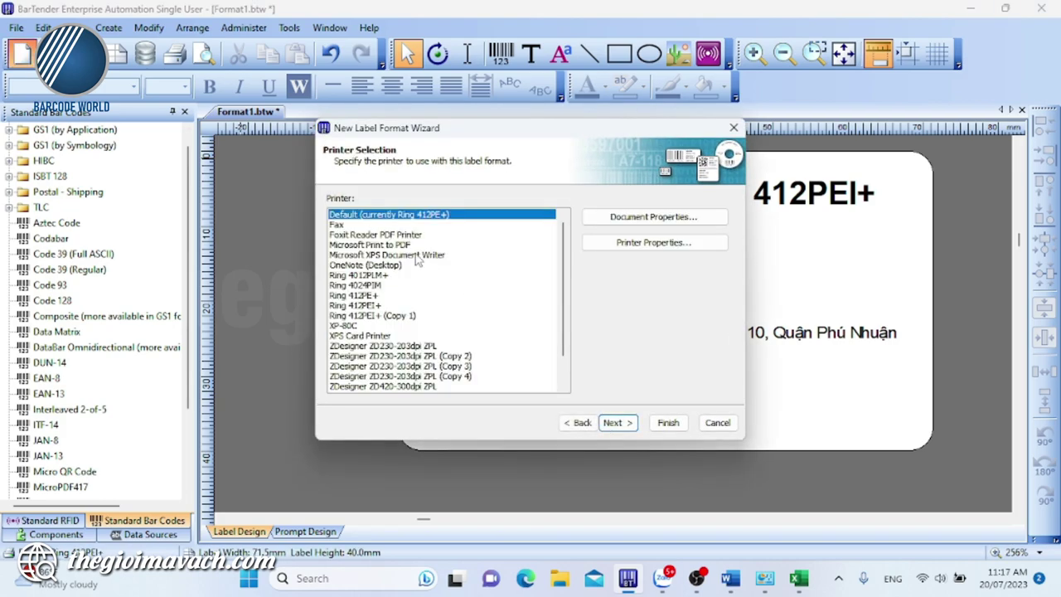
left_click(374, 296)
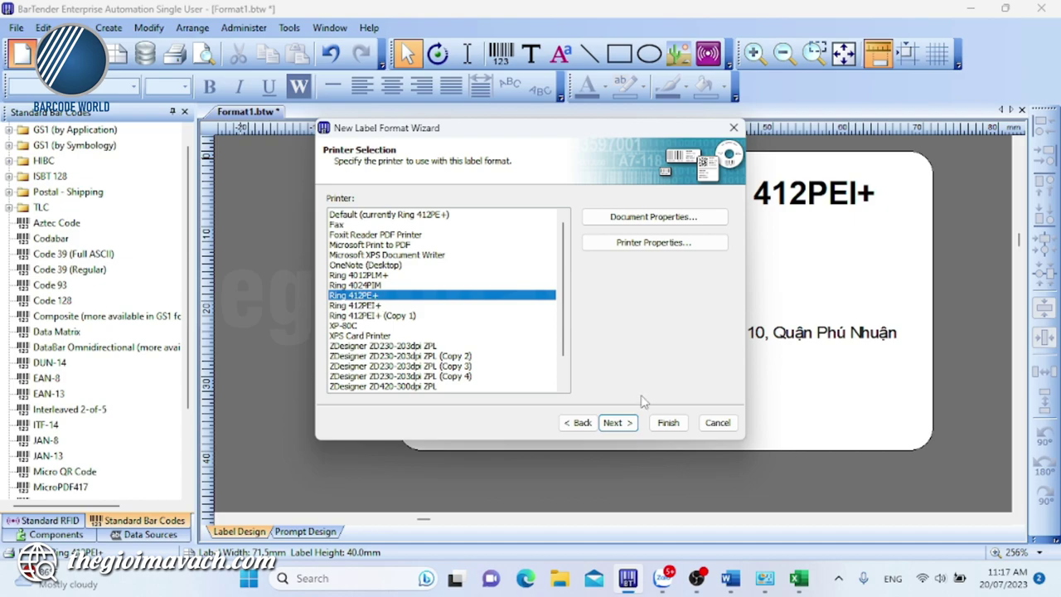
left_click(617, 423)
left_click(666, 421)
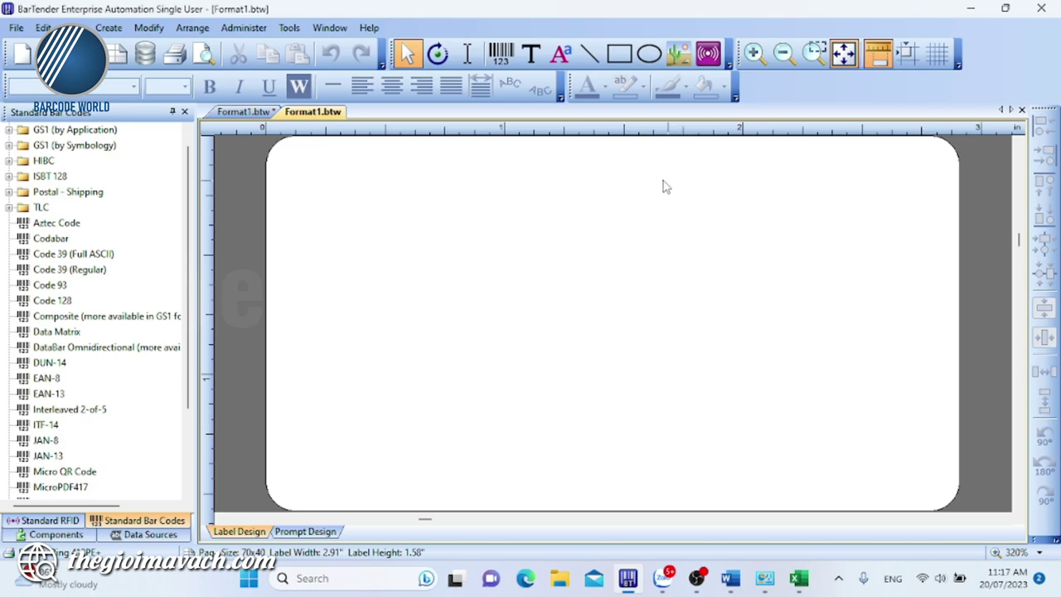
Step: Switch the label rulers to millimetres
right_click(647, 130)
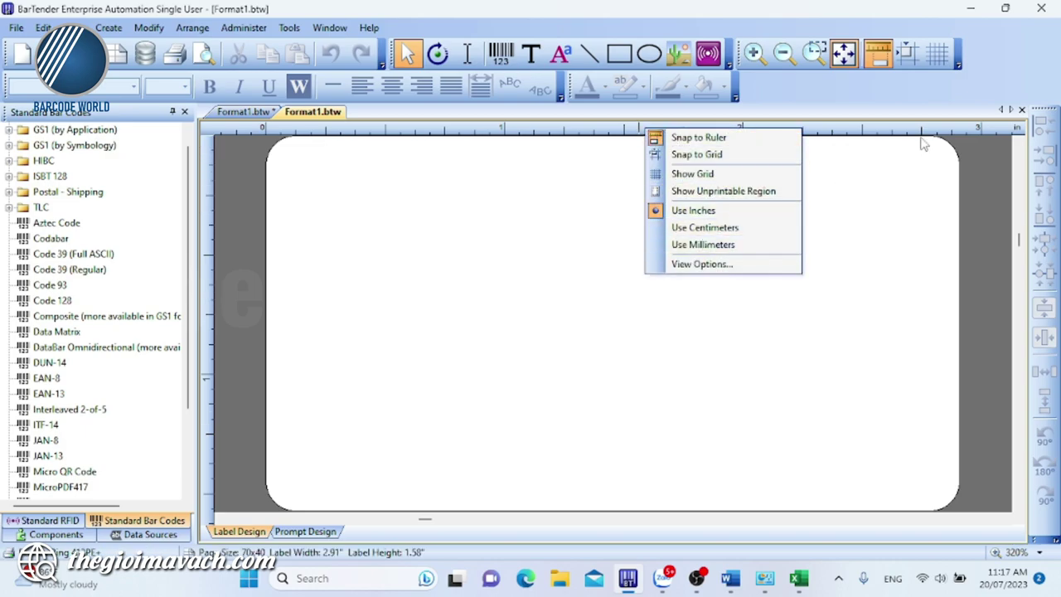
left_click(718, 244)
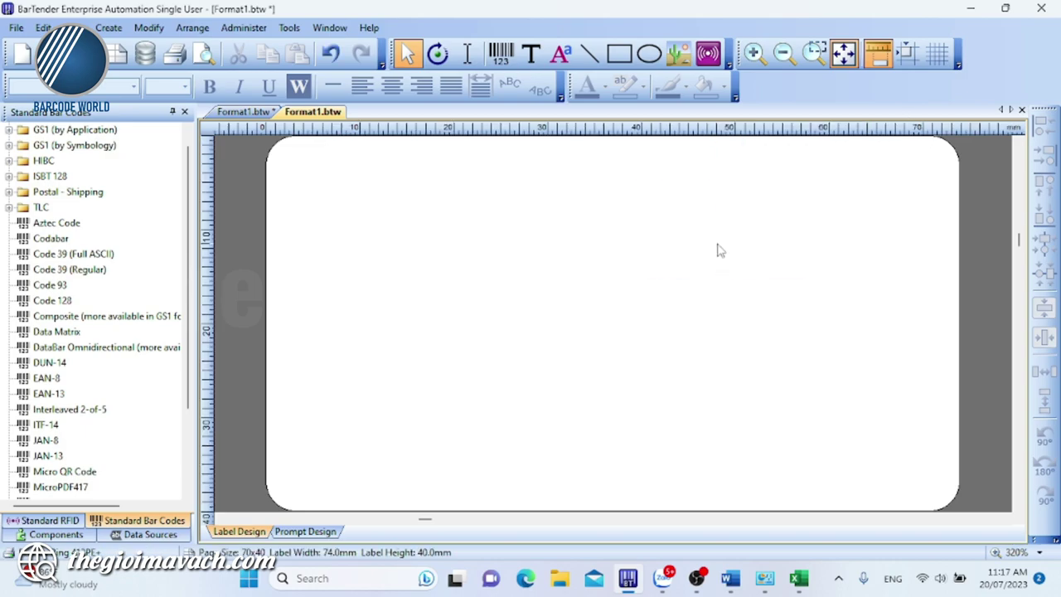
double_click(579, 214)
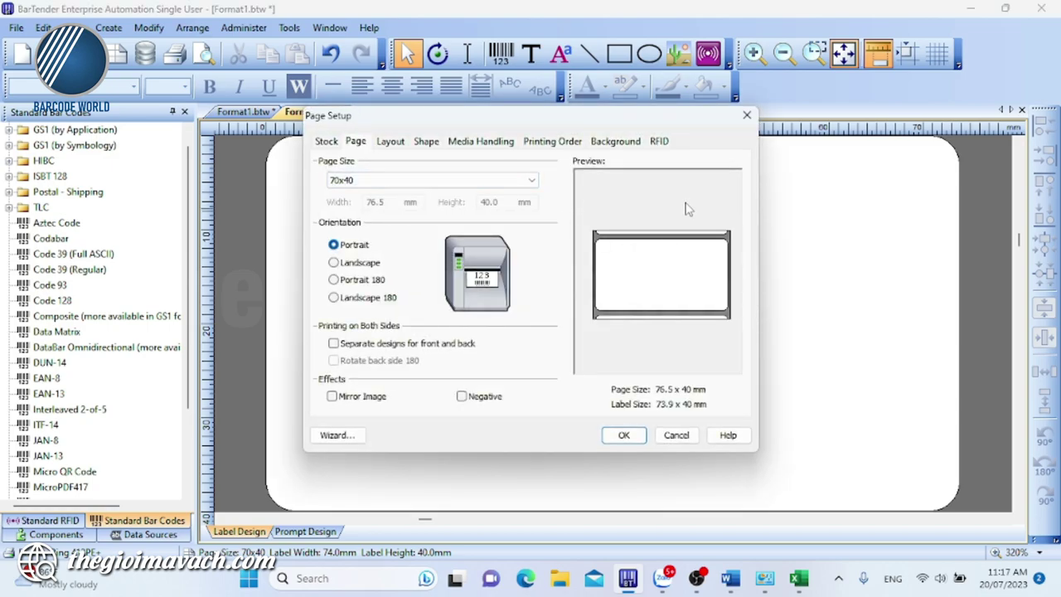
Step: Give the label a user-defined page size of 74 x 40 mm
left_click(747, 115)
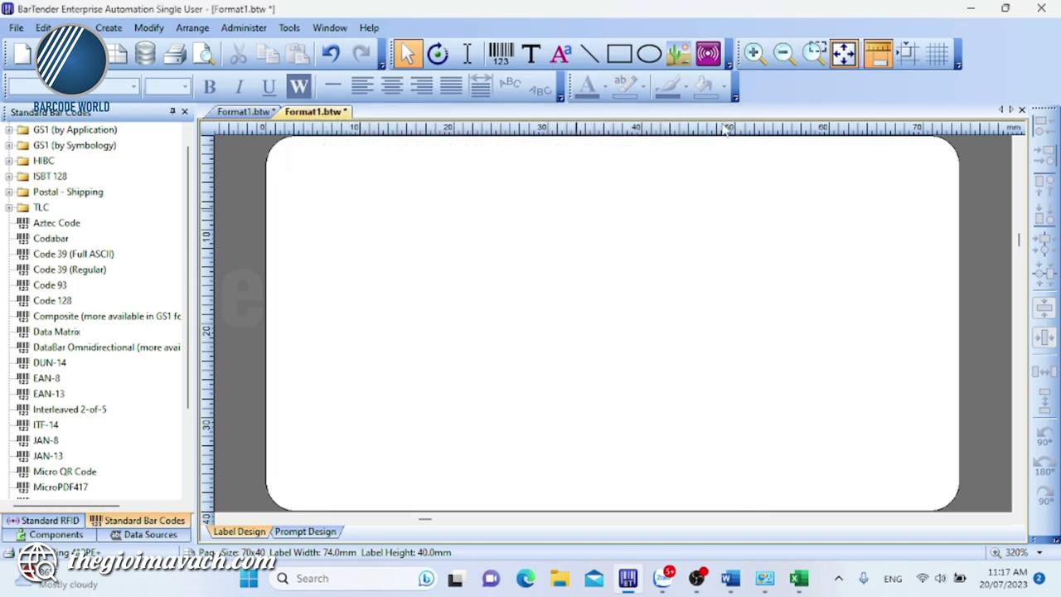
left_click(17, 29)
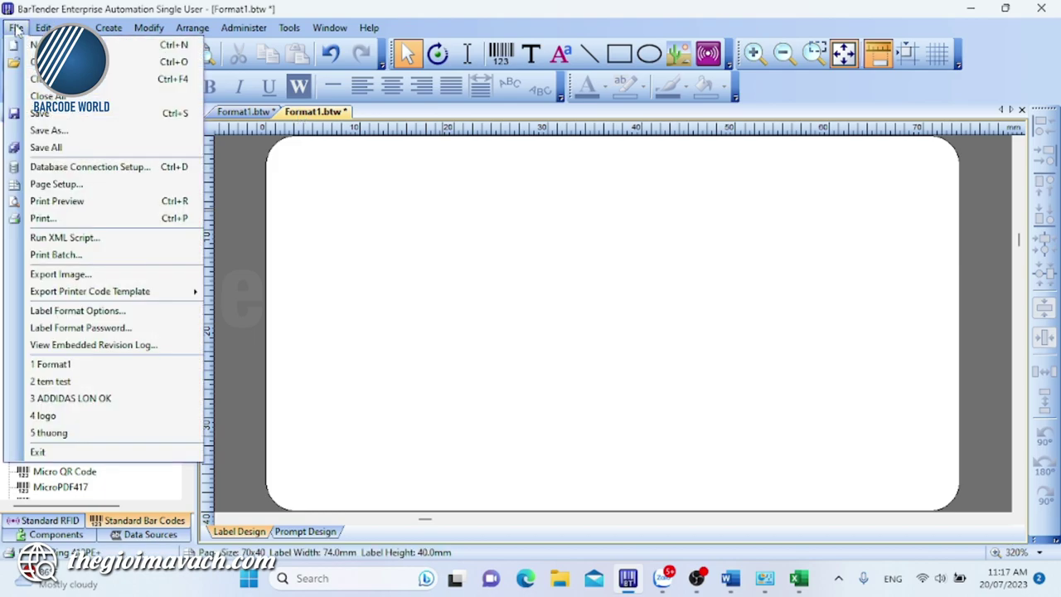
left_click(70, 189)
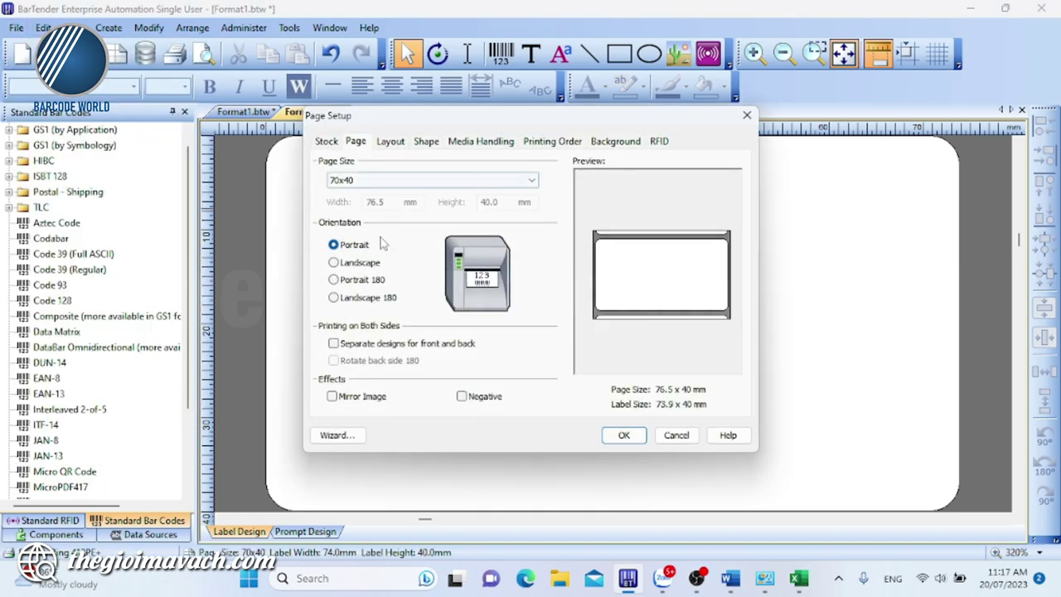
left_click(408, 180)
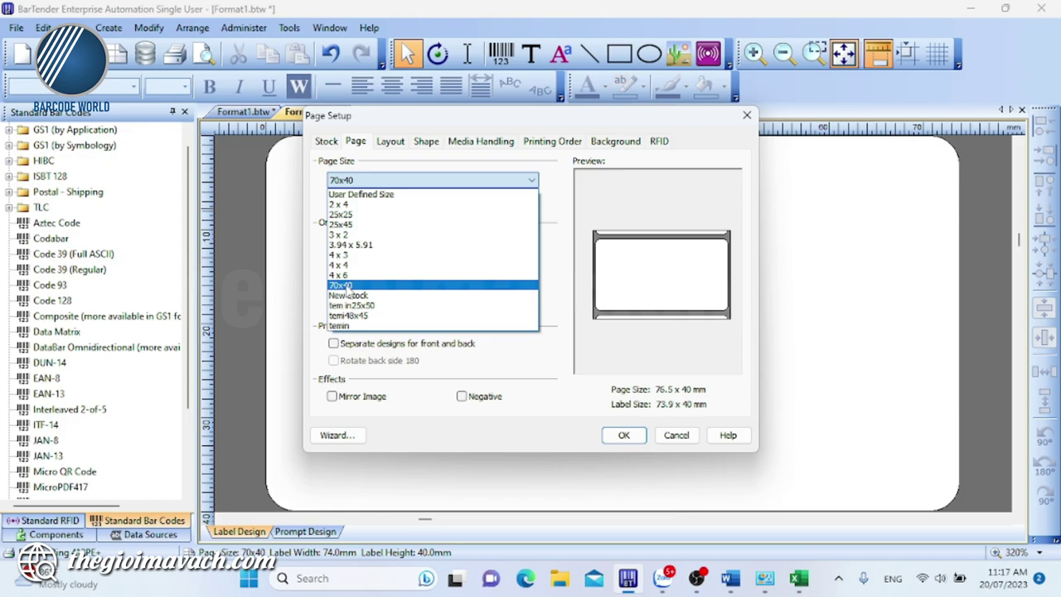
left_click(347, 286)
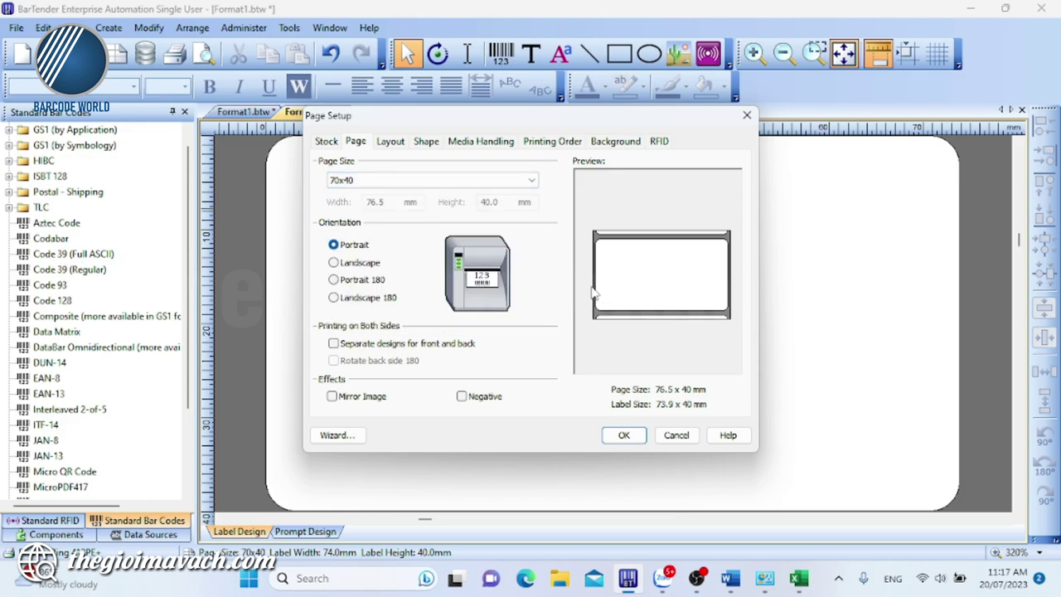
left_click(369, 179)
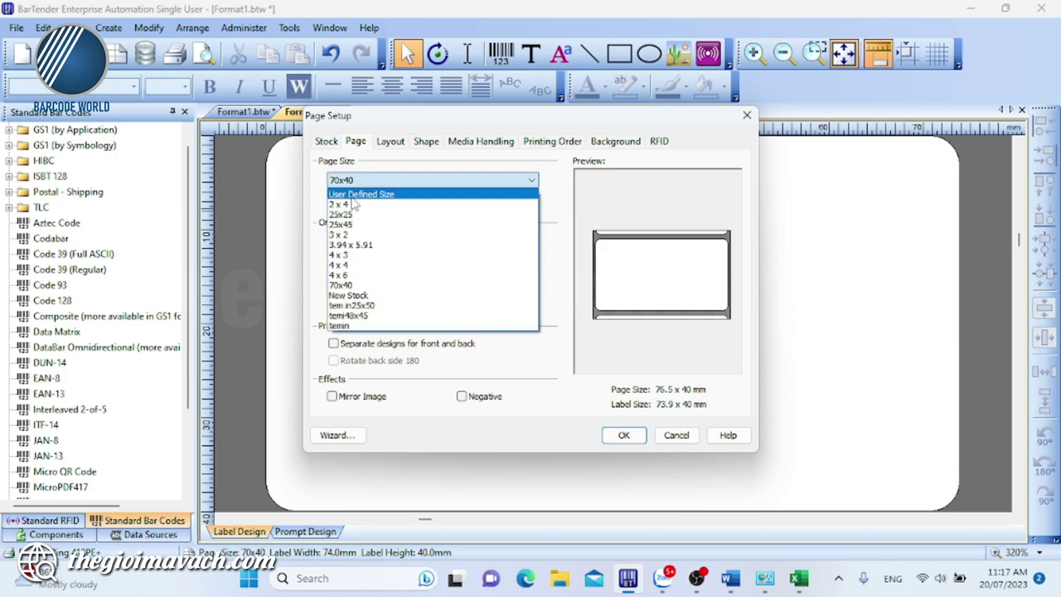
left_click(352, 197)
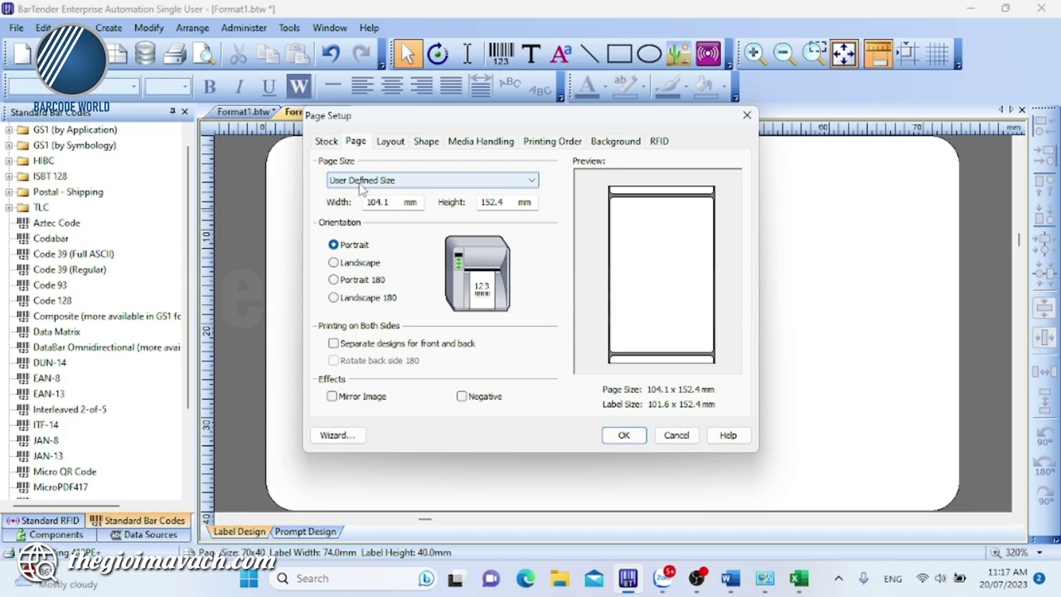
left_click_drag(387, 201, 359, 201)
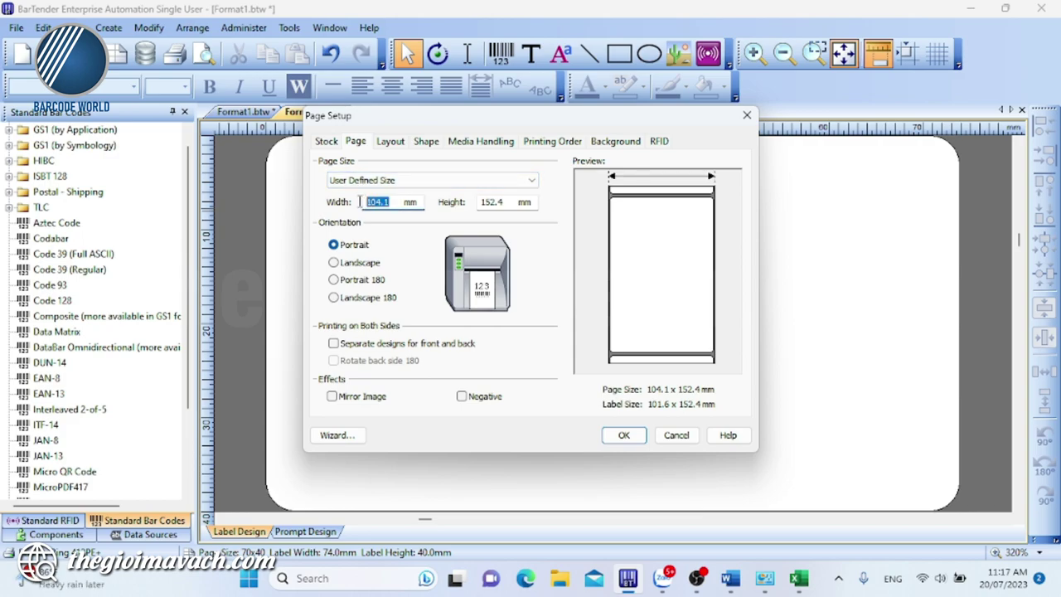
type("74")
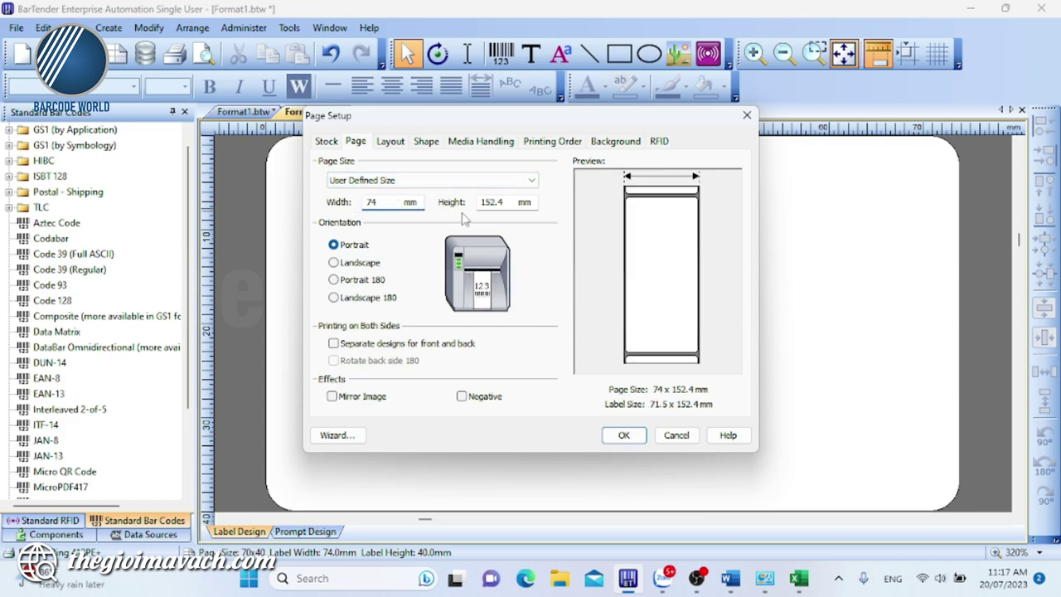
left_click_drag(504, 206, 451, 200)
type("4")
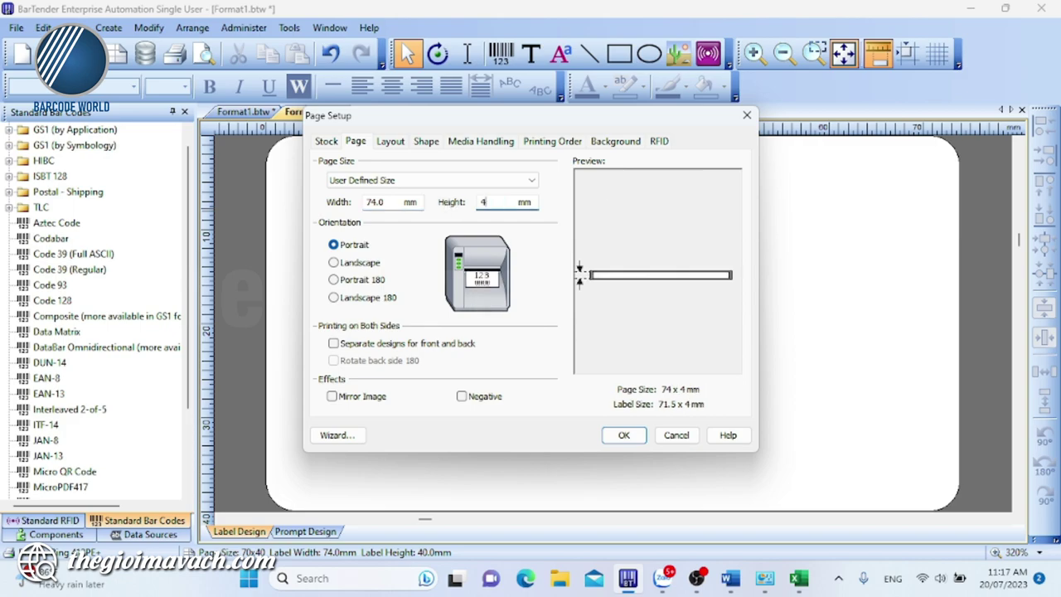
type("0")
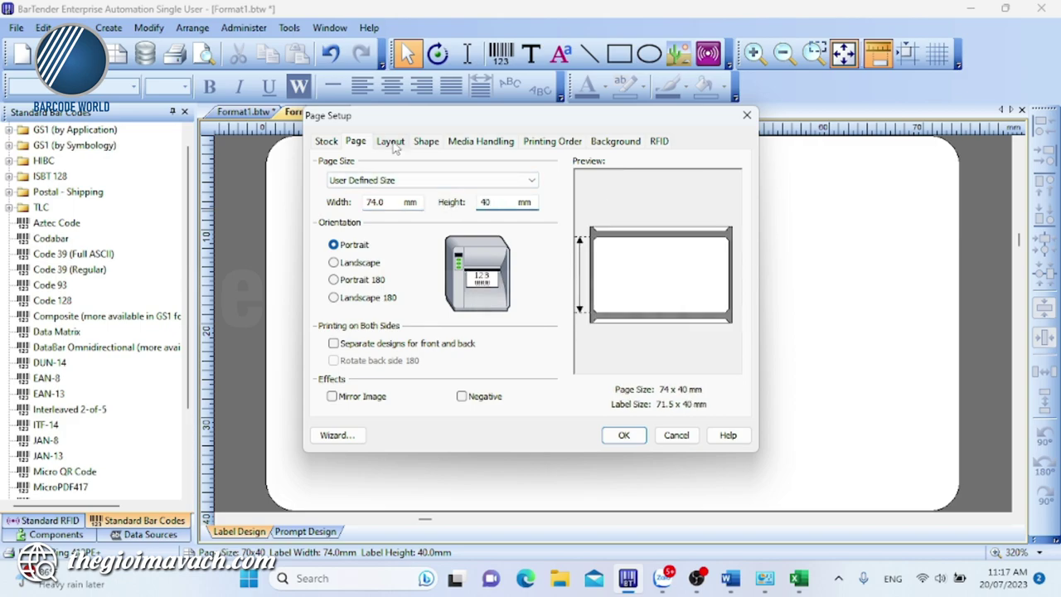
Step: Set the left and right page margins to 2 mm and apply
left_click(389, 142)
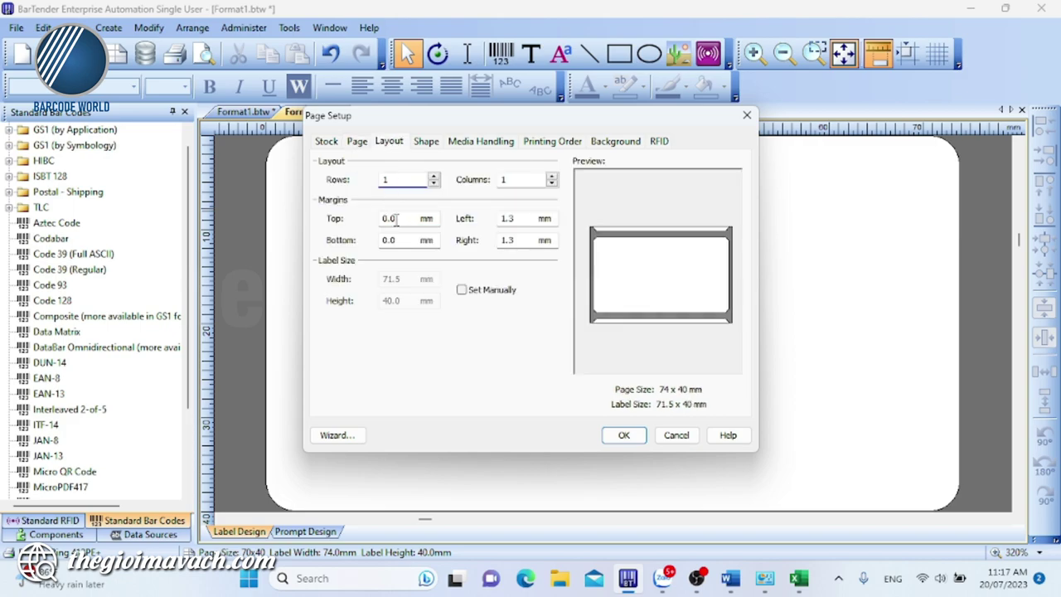
double_click(511, 218)
type("2")
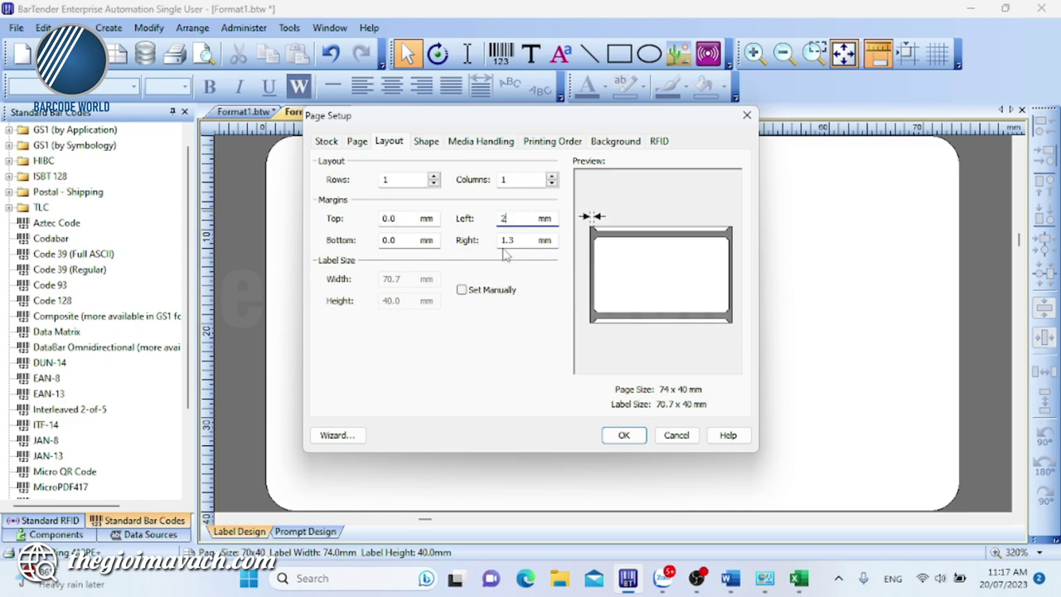
double_click(522, 243)
type("2")
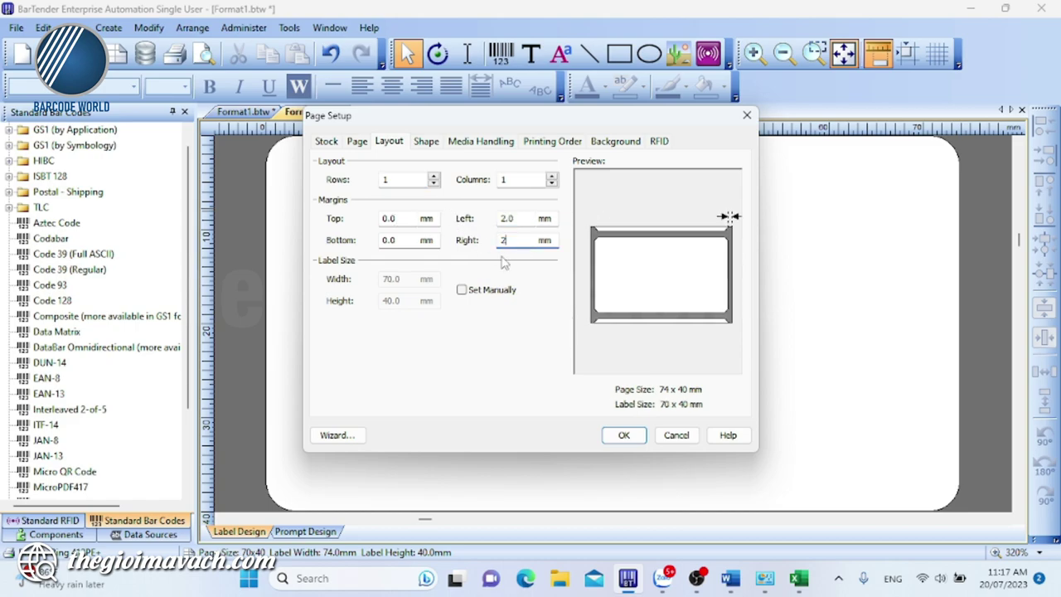
left_click(622, 435)
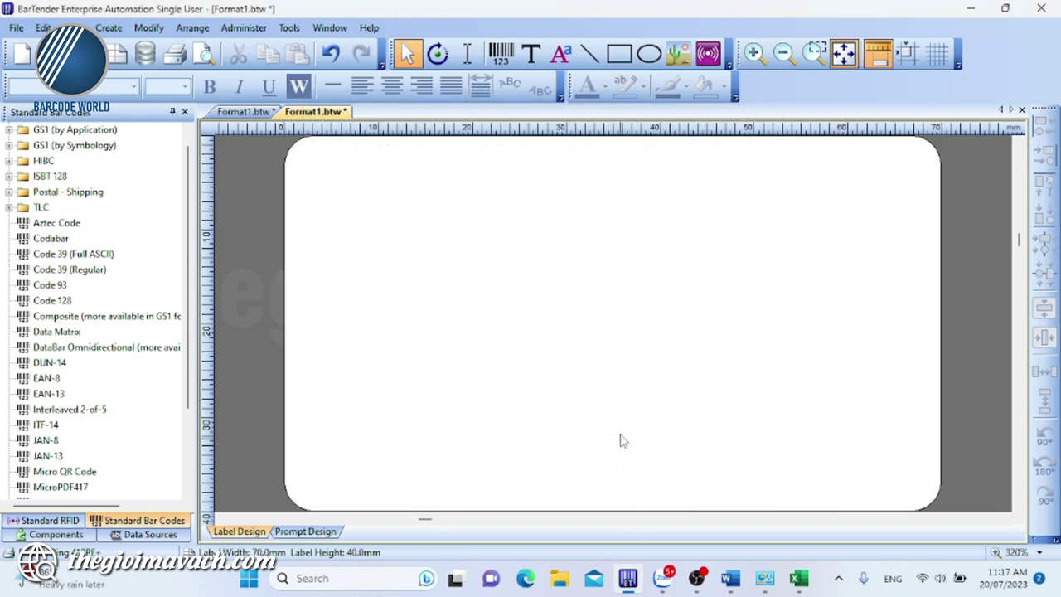
Step: Copy the text objects from the finished label onto the new label and position them
left_click(266, 117)
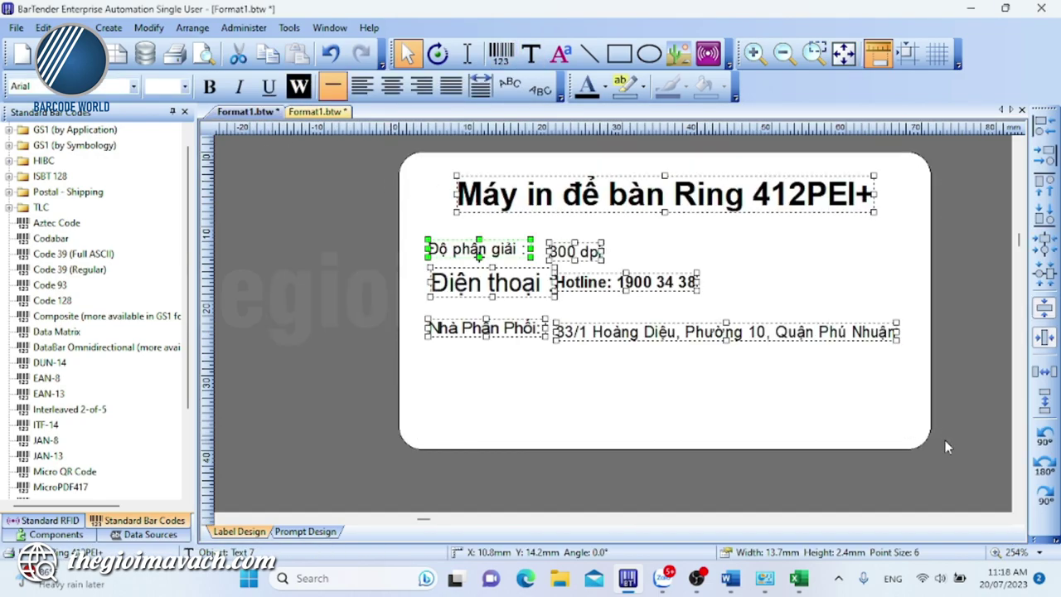
key("ctrl+Tab")
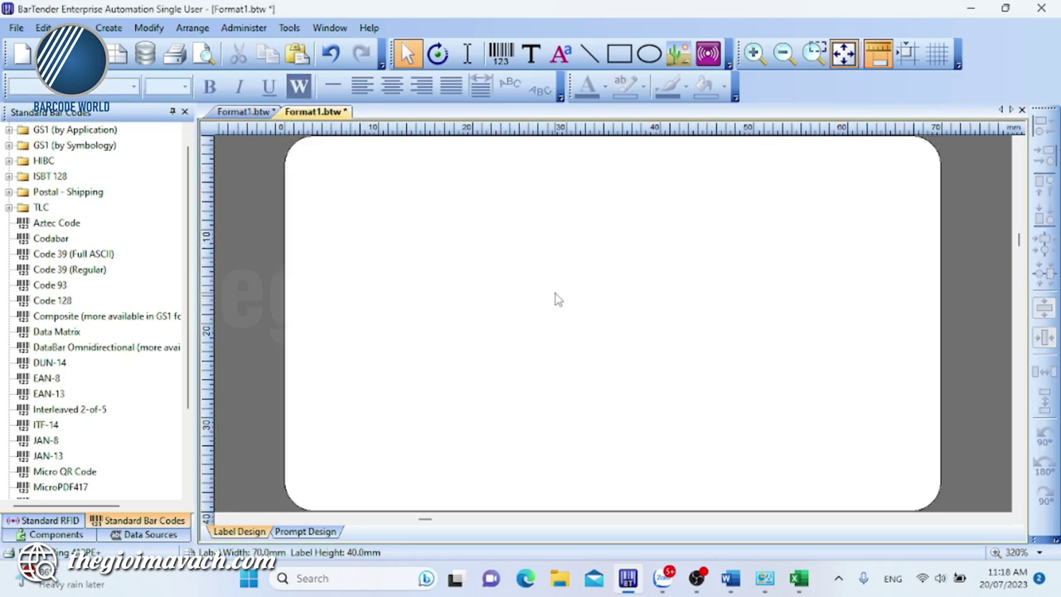
key("ctrl+v")
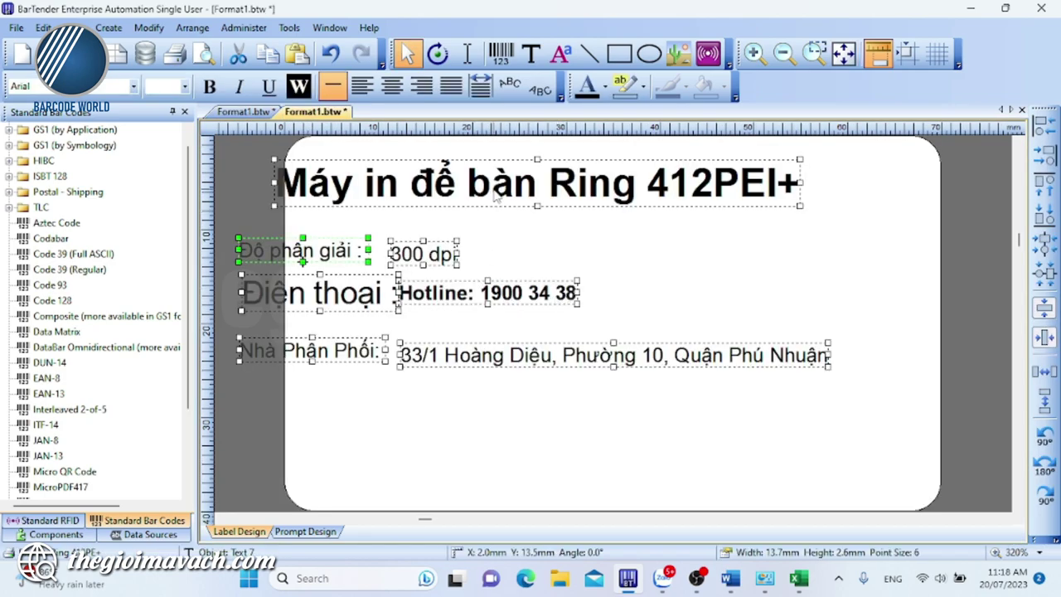
left_click_drag(498, 196, 583, 209)
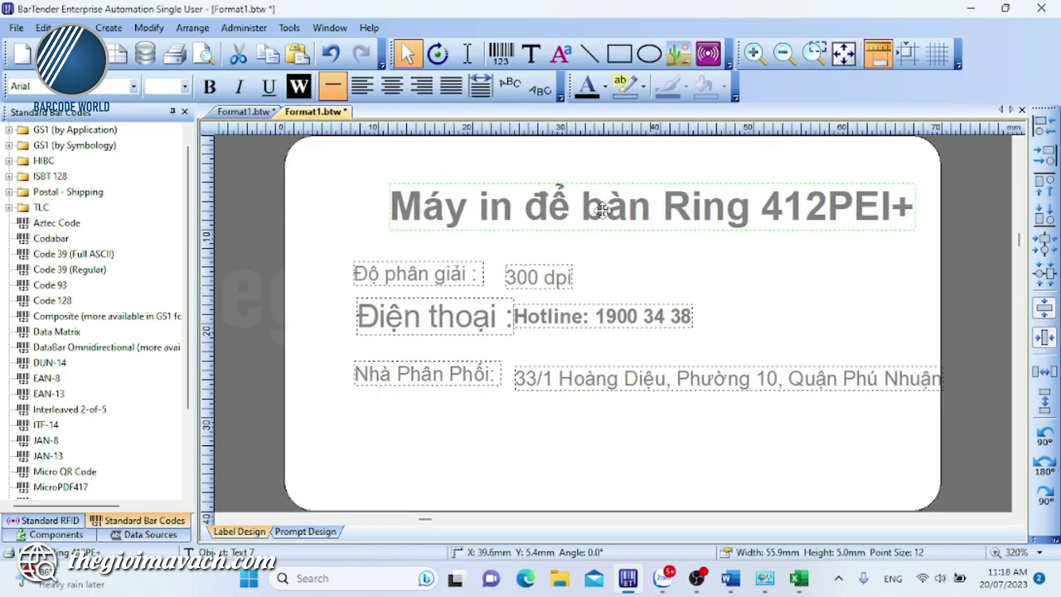
Step: Align 300 dpi with Độ phân giải and the Hotline text with Điện thoại
left_click(389, 265)
left_click(510, 267, "shift")
left_click(1046, 211)
left_click(389, 306)
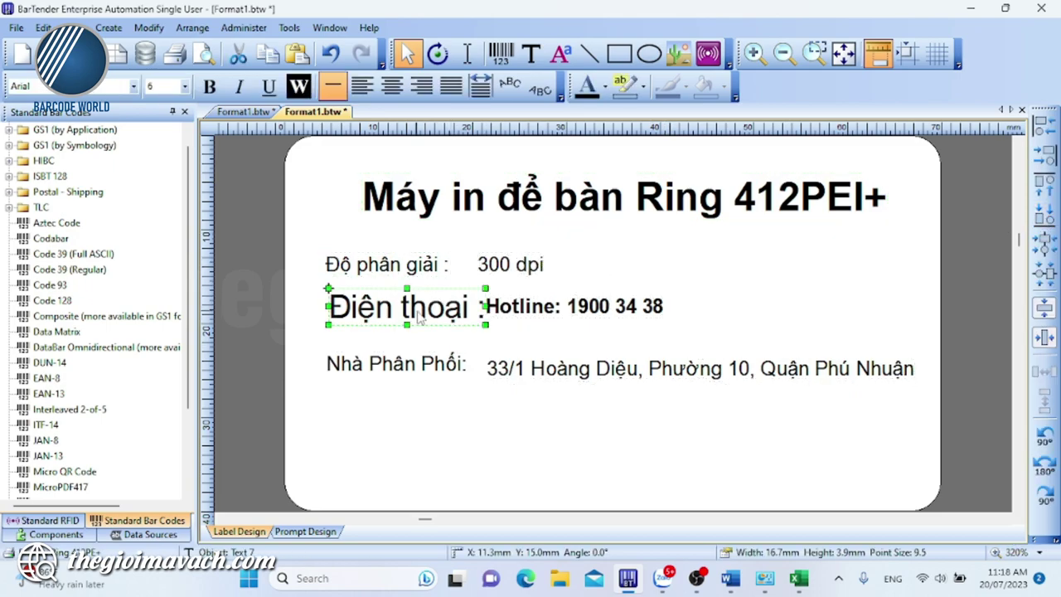
left_click(572, 307, "shift")
left_click(1044, 242)
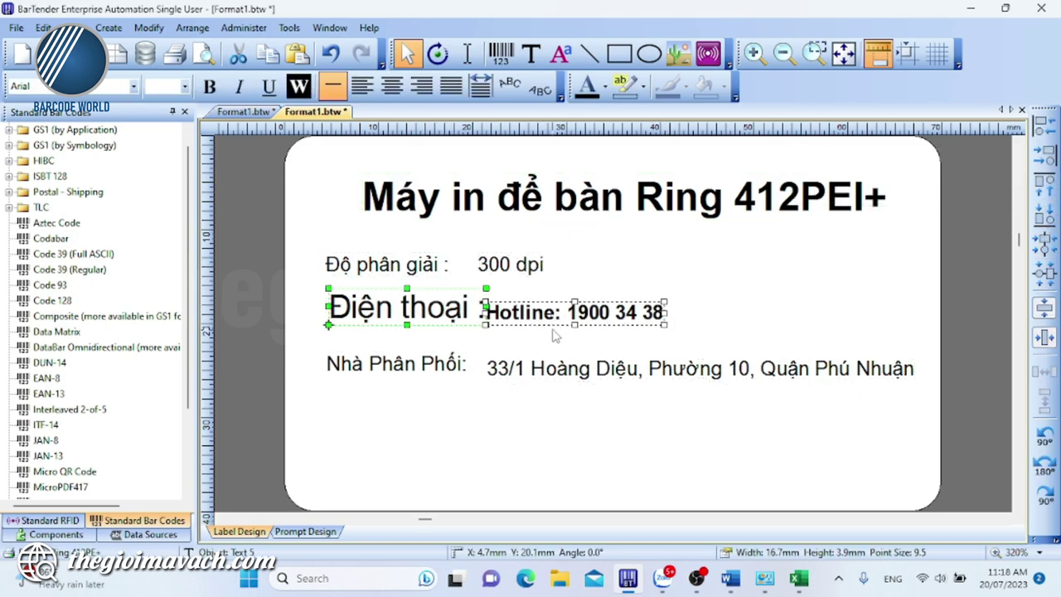
mouse_move(554, 315)
left_mouse_down()
mouse_move(568, 319)
mouse_move(550, 322)
left_mouse_up()
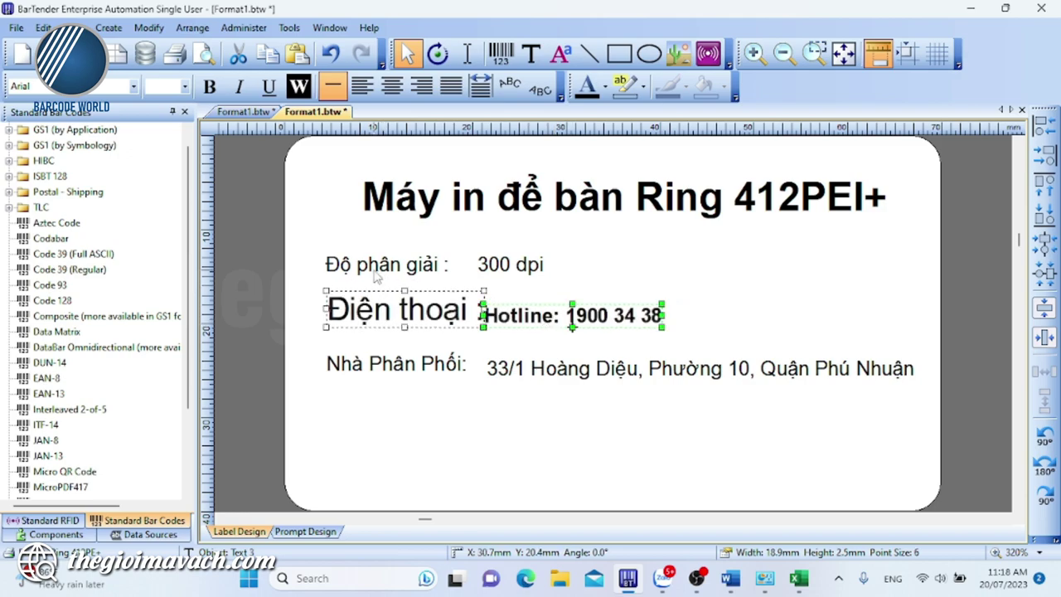
Step: Align the address with Nhà Phân Phối and make the Hotline text bold
left_click(384, 267, "shift")
left_click(518, 267, "shift")
left_click(433, 388)
left_click(431, 369)
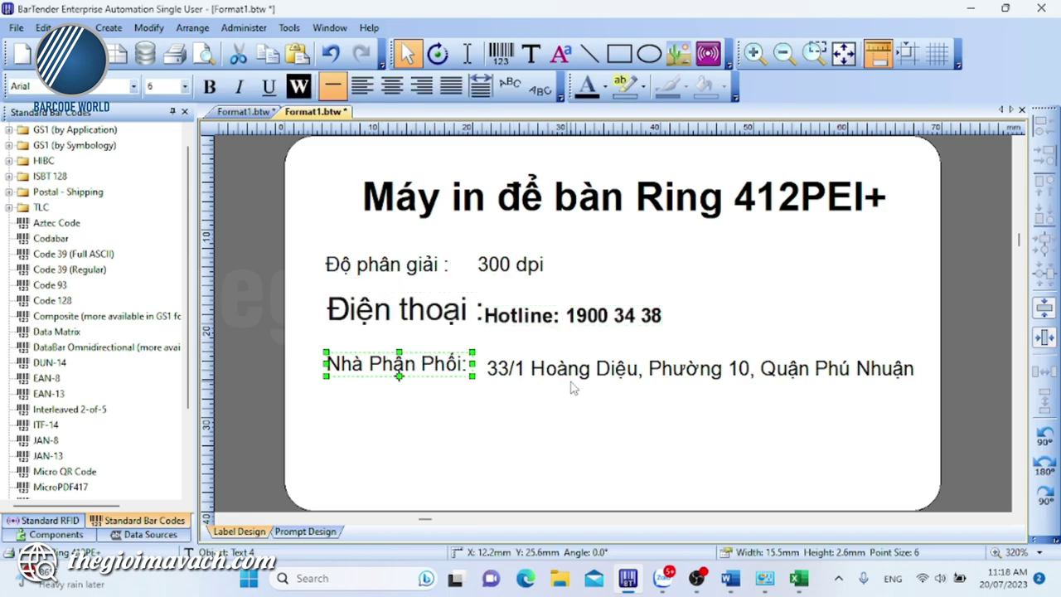
left_click(572, 373, "shift")
left_click(1044, 214)
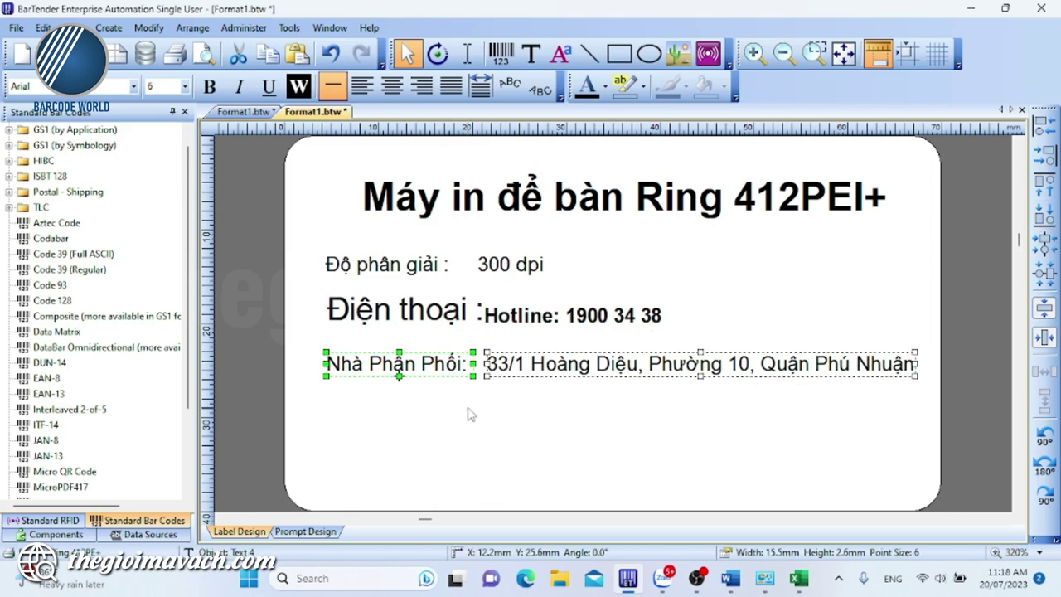
left_click(700, 306)
left_click(398, 309)
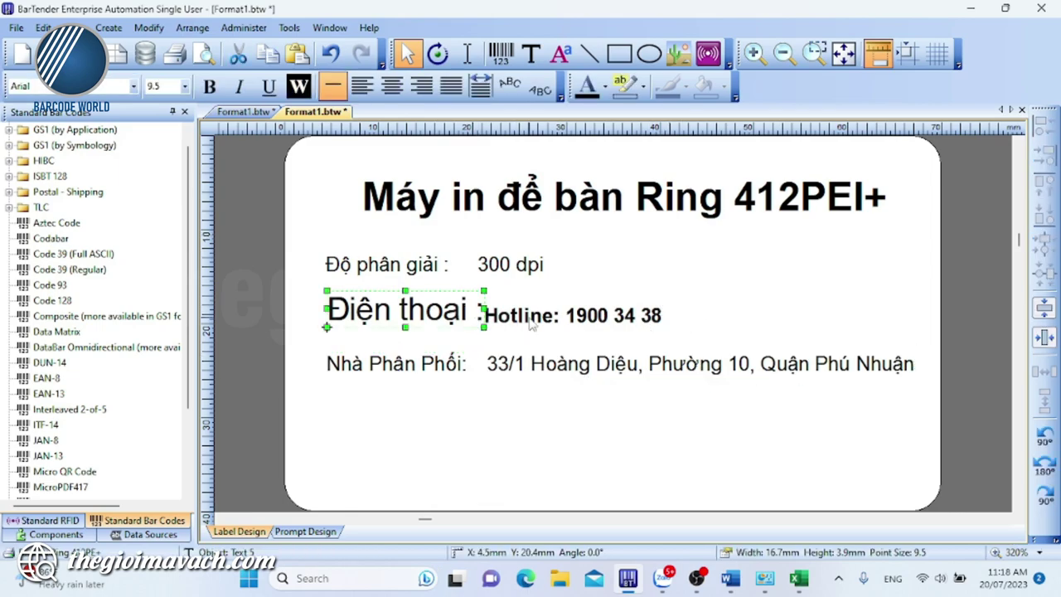
left_click(581, 315)
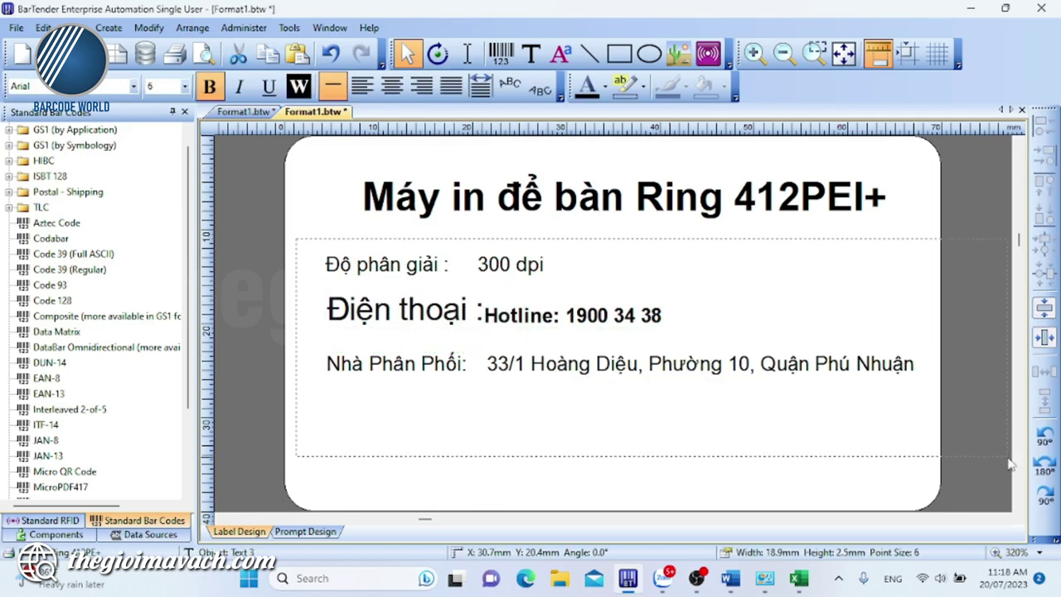
Step: Set all six info texts below the title to font size 7
left_click_drag(311, 245, 907, 454)
left_click(184, 87)
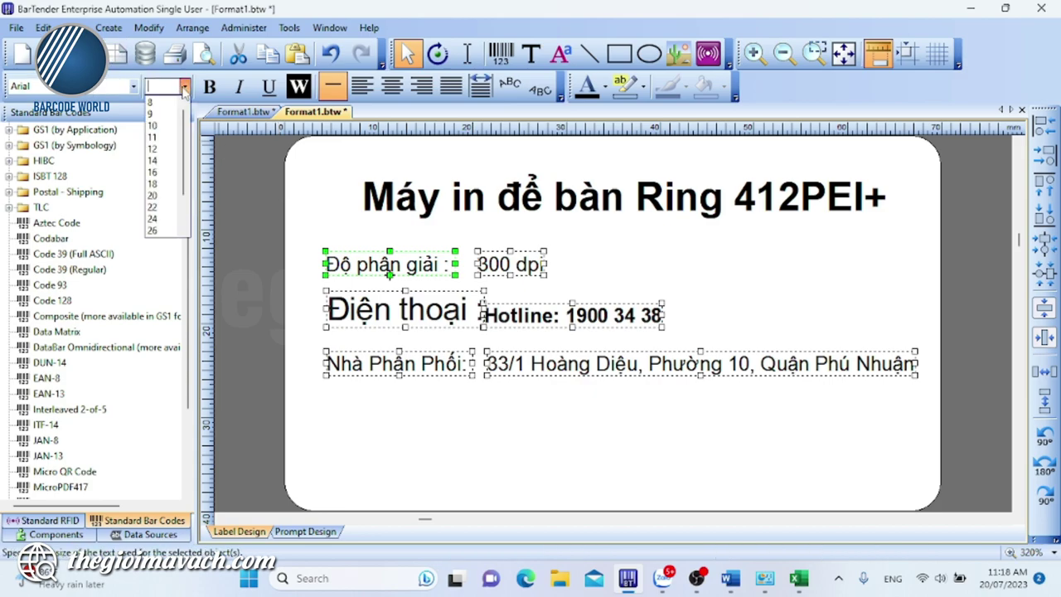
type("12")
left_click(162, 150)
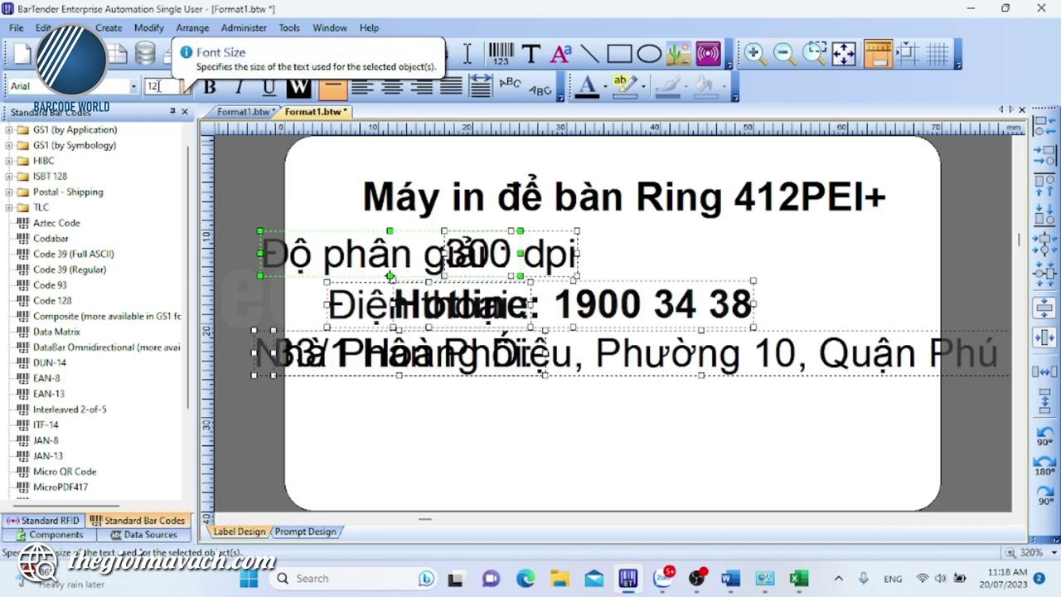
double_click(159, 88)
type("8")
key("Return")
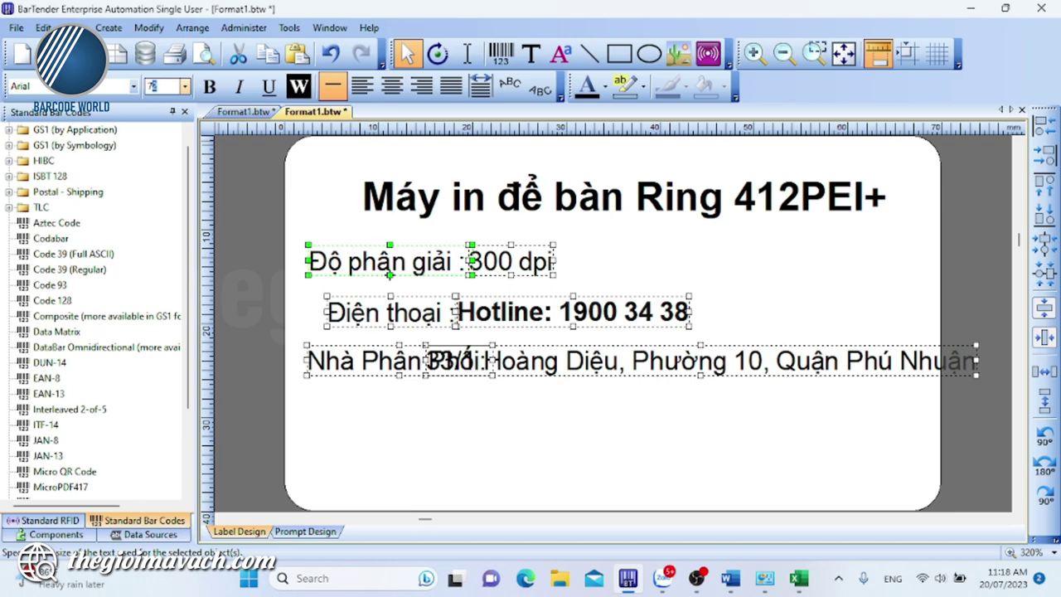
key("Return")
left_click(465, 290)
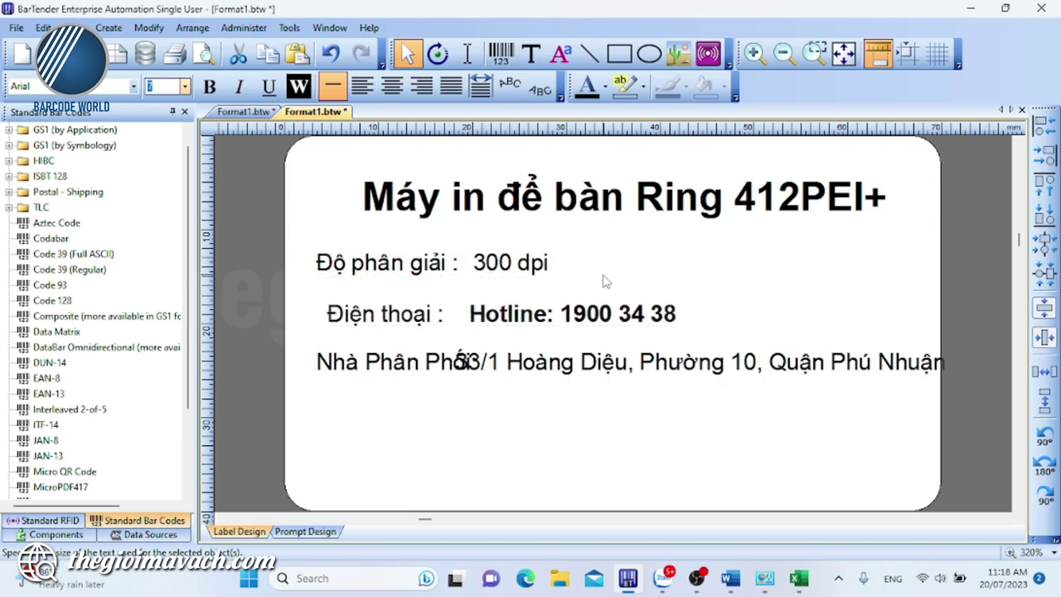
Step: Left-align the three row labels and the three values, nudging the values right
left_click(388, 276)
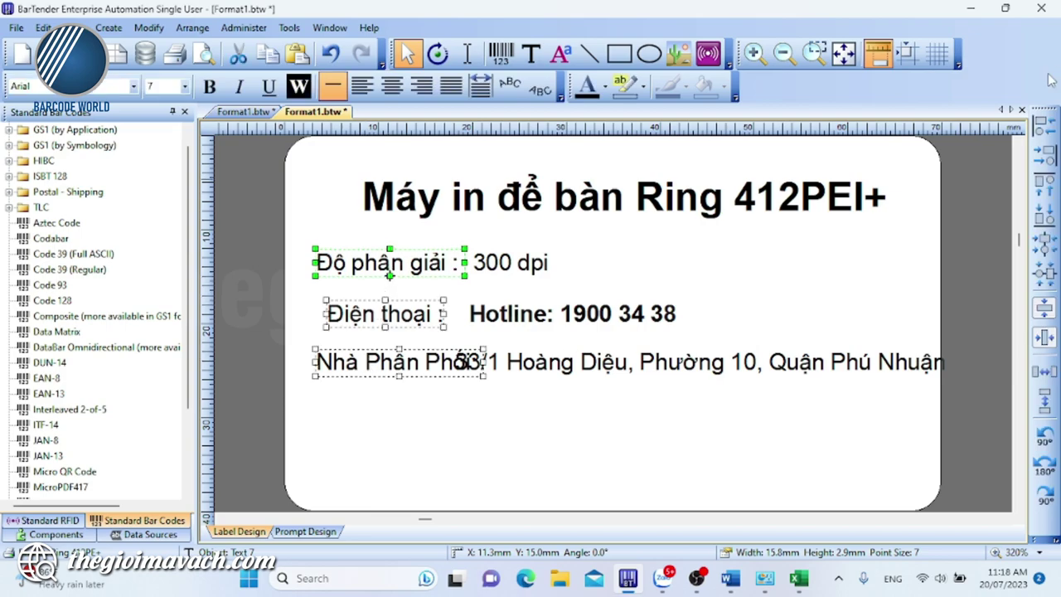
left_click(1045, 124)
left_click(523, 267)
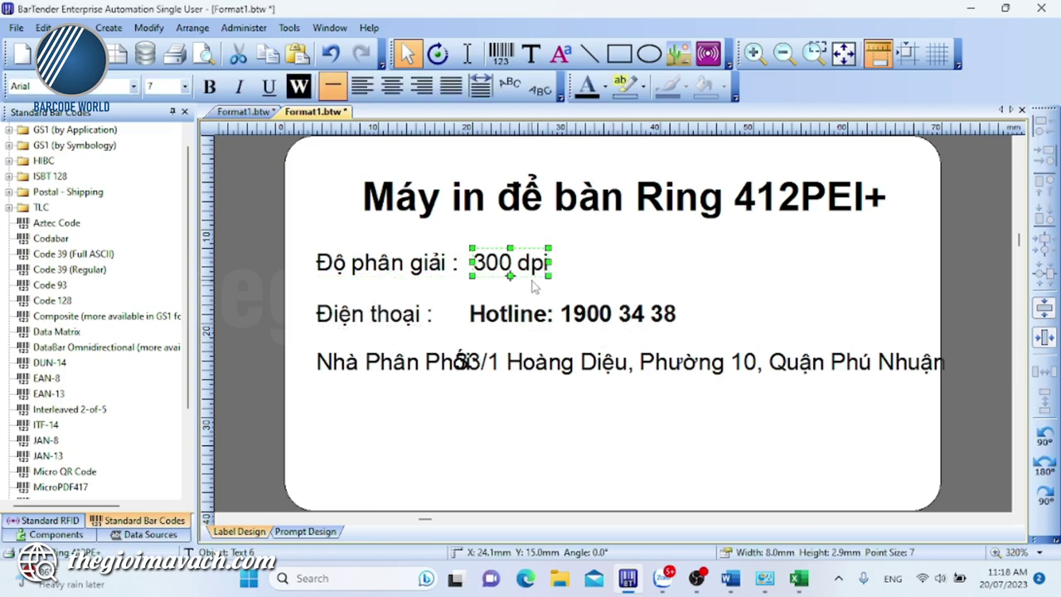
left_click(539, 318, "ctrl")
left_click(549, 359, "ctrl")
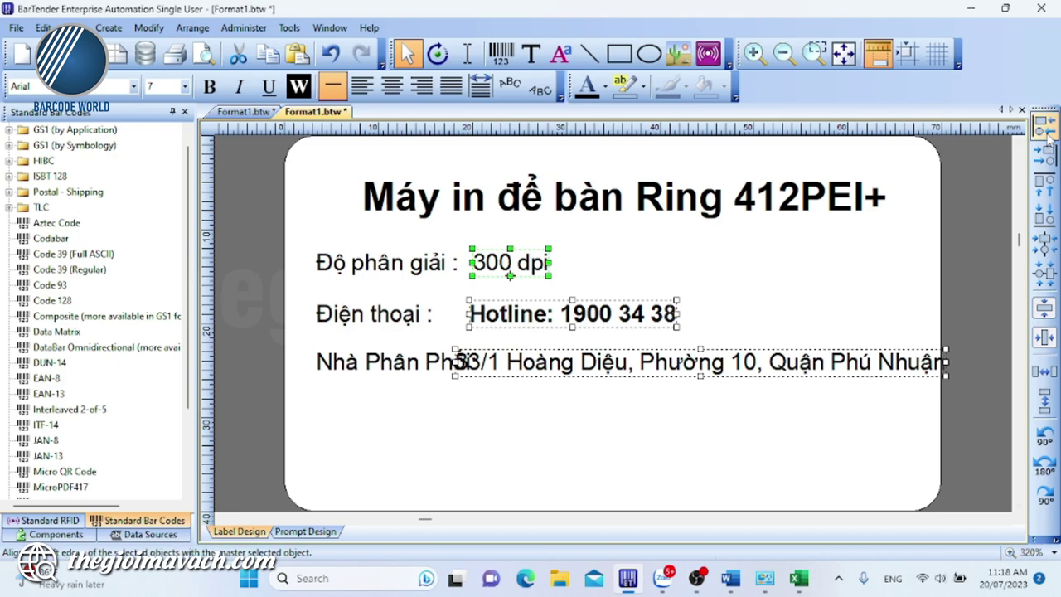
left_click(1045, 126)
left_click_drag(615, 366, 630, 365)
Step: Vertically center 300 dpi, Hotline and address with their row labels
left_click(522, 261)
left_click(390, 262, "ctrl")
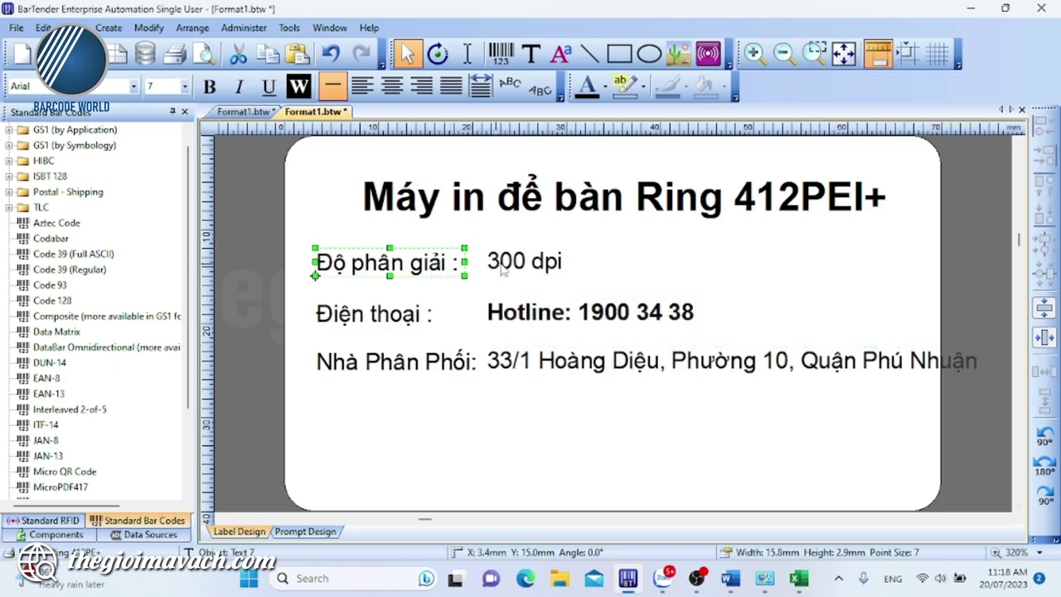
left_click(1045, 272)
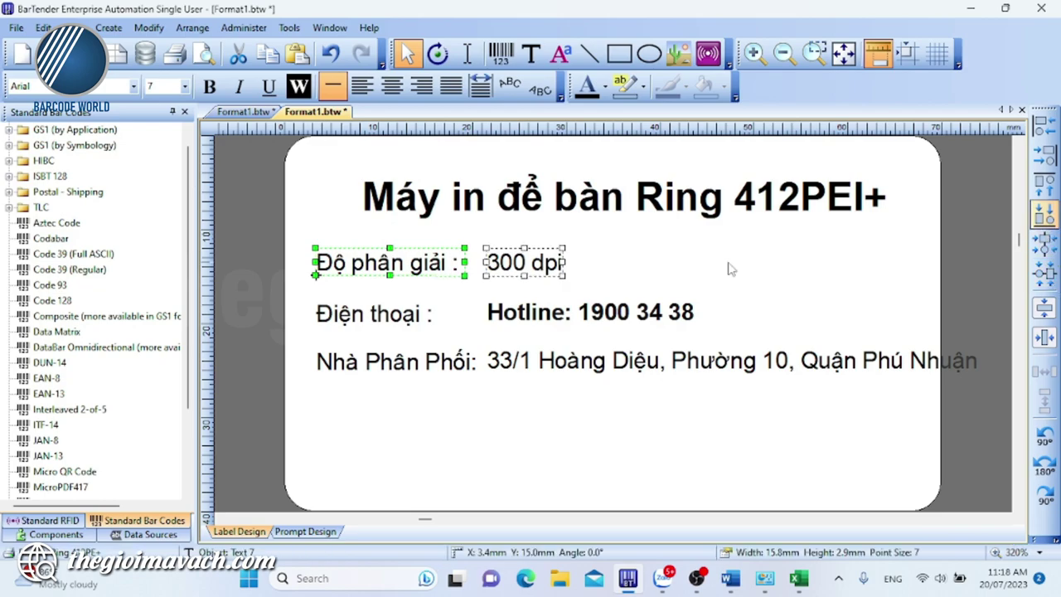
key("Tab")
left_click(1044, 214)
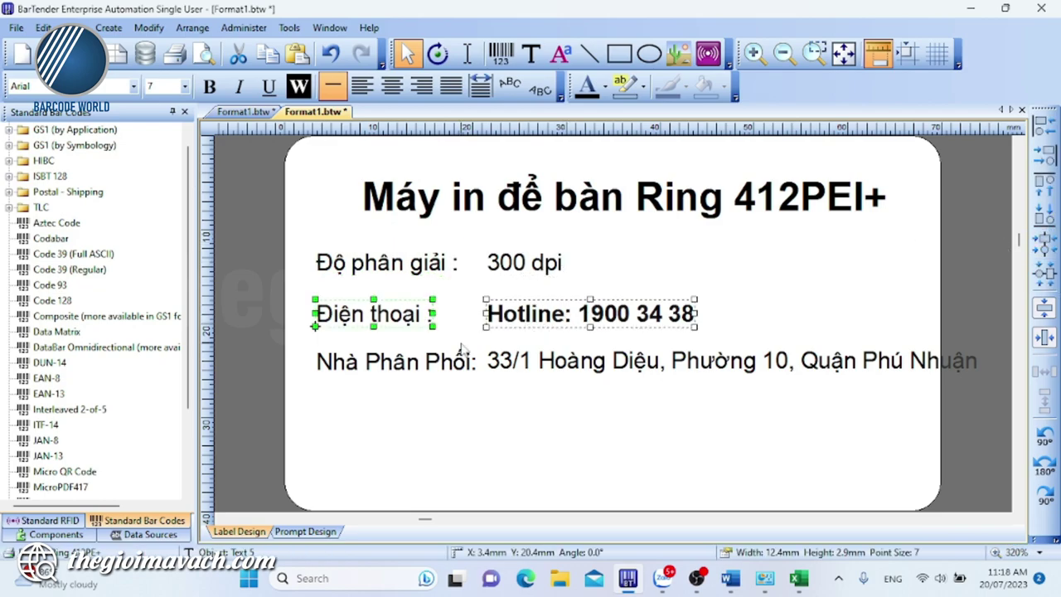
key("Tab")
left_click(1044, 213)
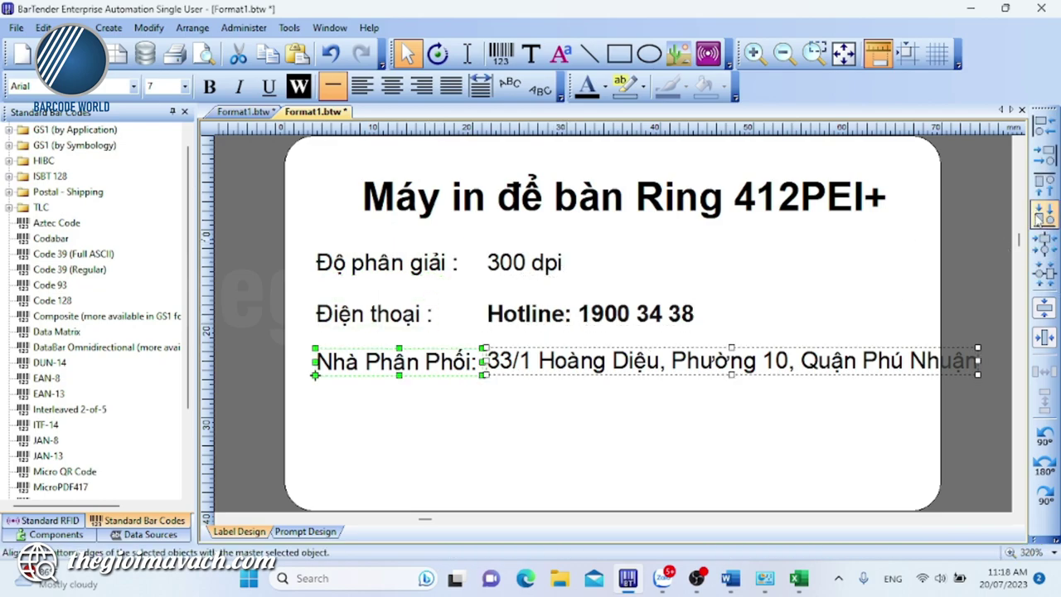
left_click(797, 396)
Step: Change the distributor address text to the Paragraph type so it can wrap
left_click(766, 373)
double_click(767, 373)
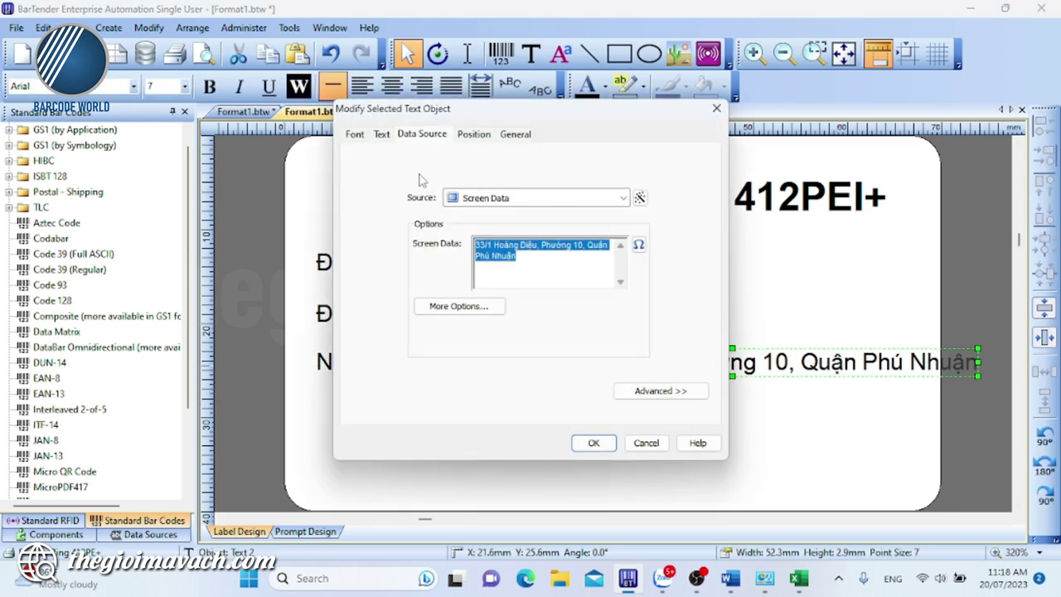
left_click(380, 136)
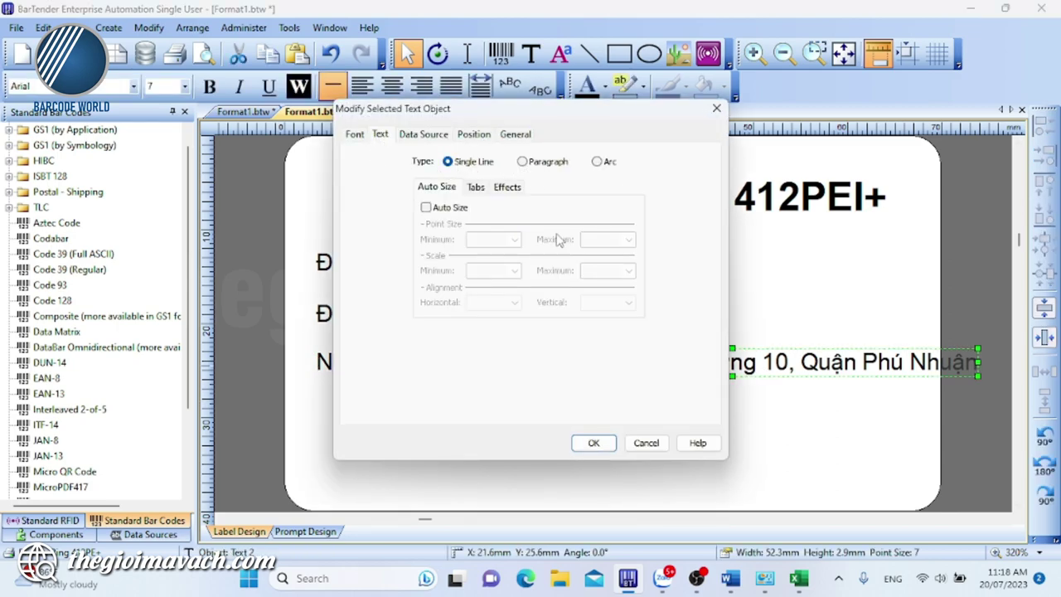
left_click(522, 161)
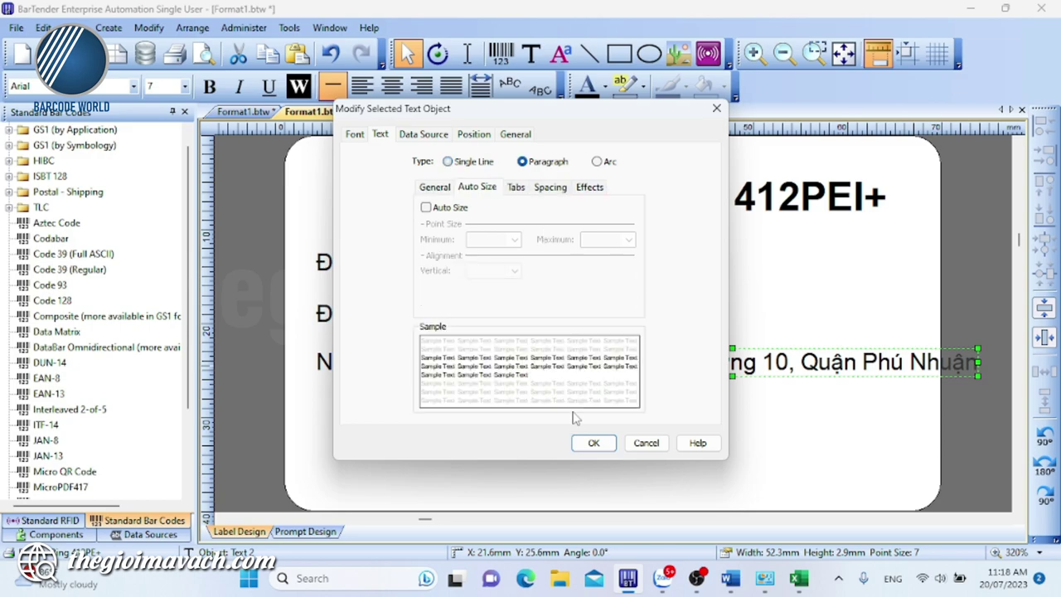
left_click(593, 442)
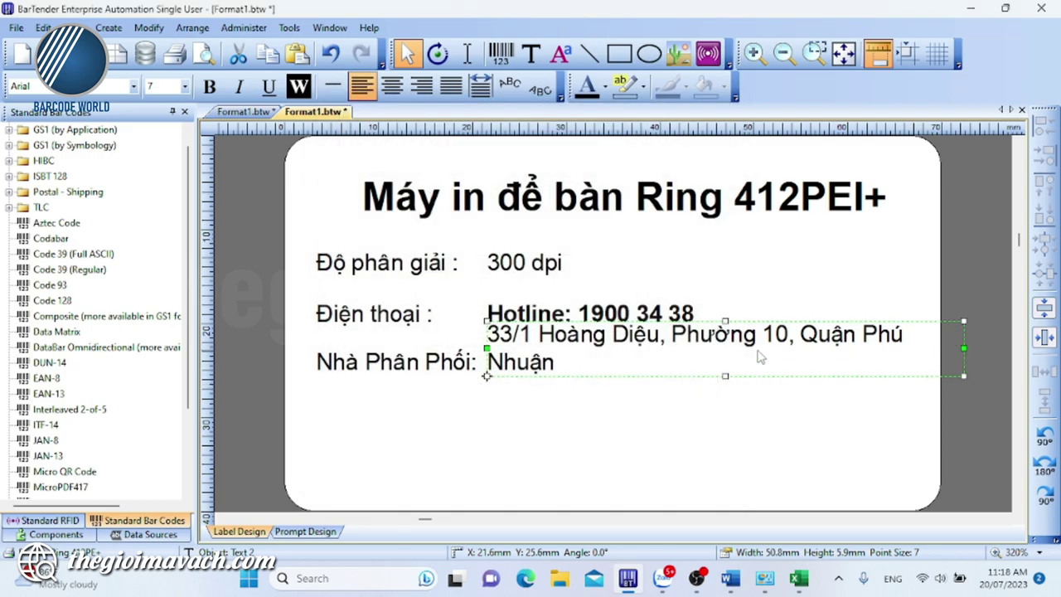
Step: Narrow and reposition the address box so it wraps to two lines beside Nhà Phân Phối:
left_click_drag(759, 353, 754, 381)
left_click_drag(966, 385, 847, 381)
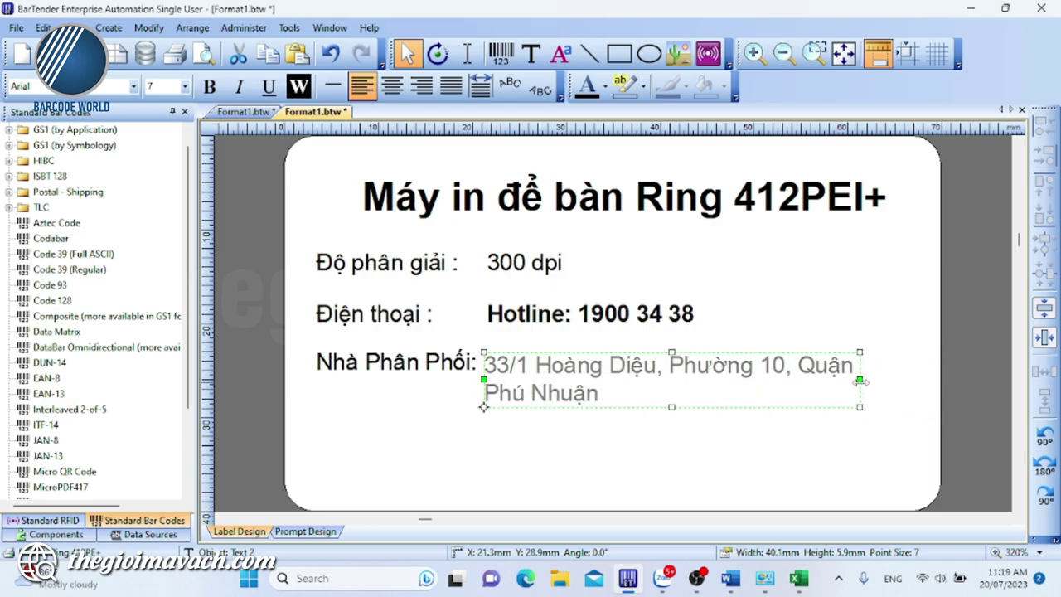
left_click_drag(551, 393, 562, 396)
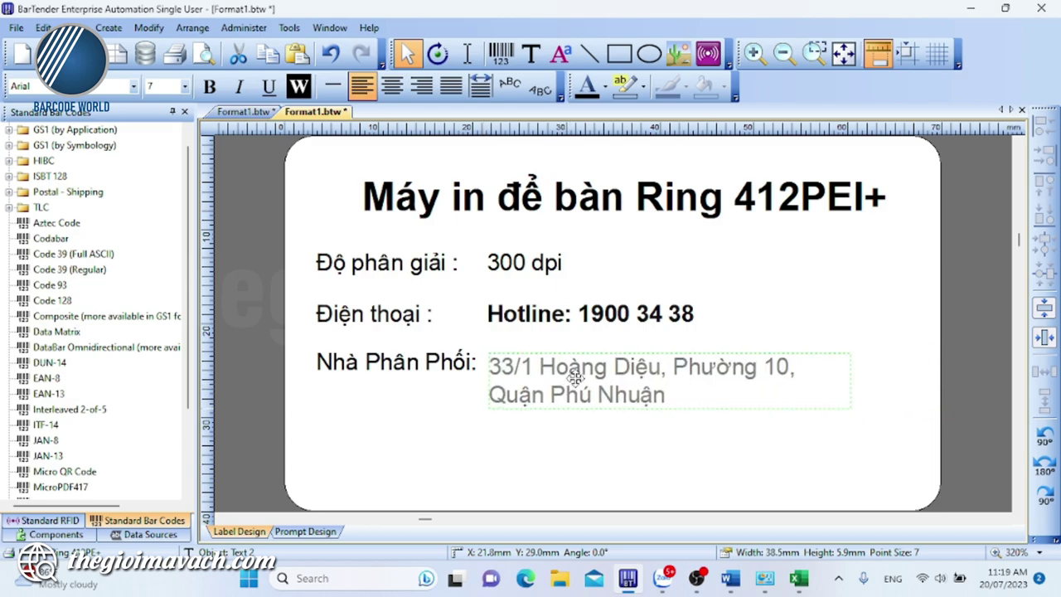
left_click(395, 373)
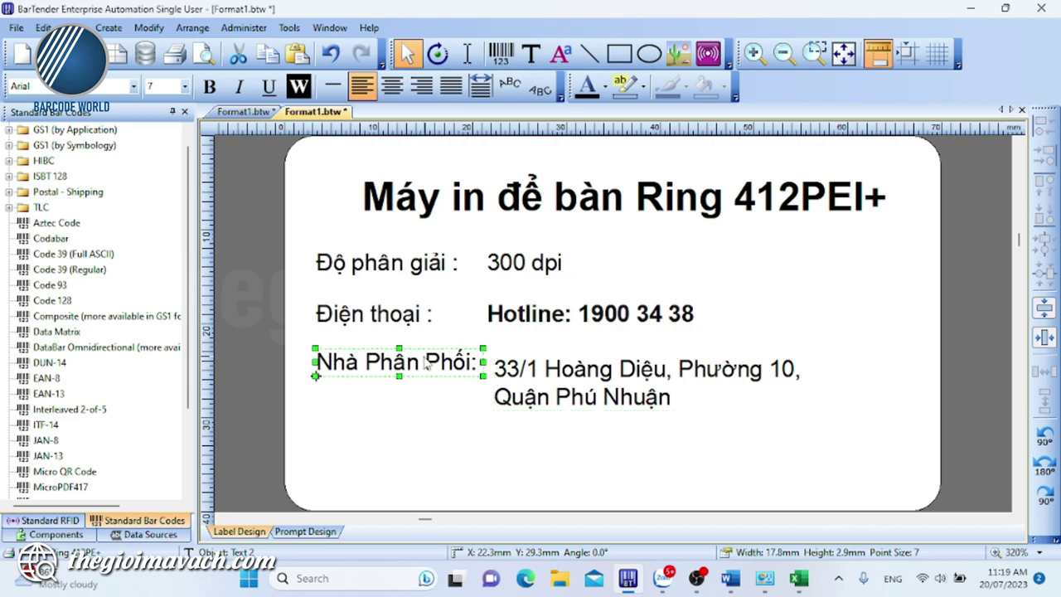
left_click(540, 371, "shift")
Step: Make the distributor texts regular weight and align the address top with the Nhà Phân Phối: label
key("ctrl+b")
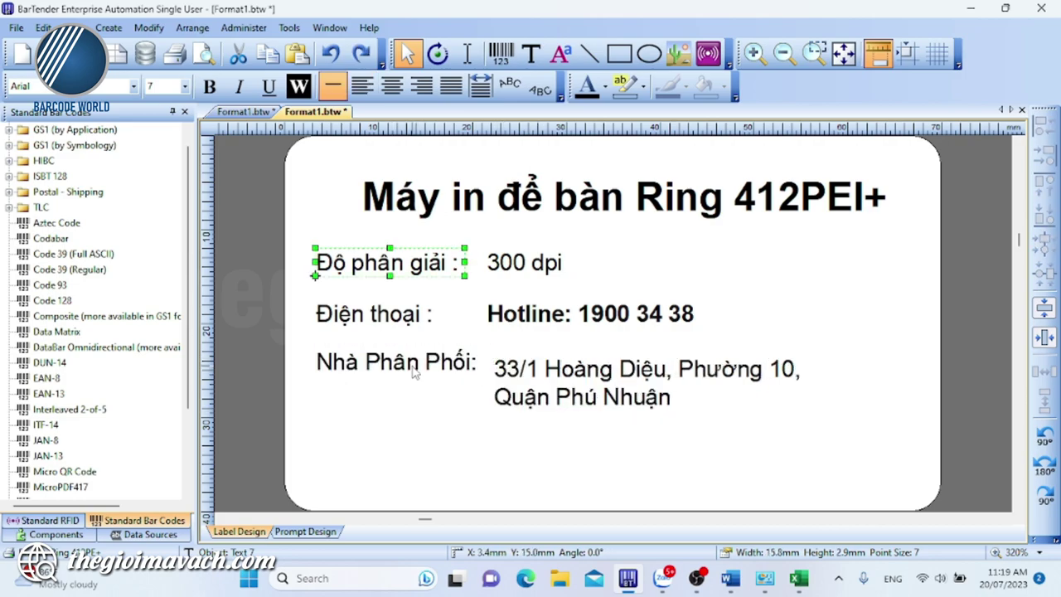
left_click(426, 407)
left_click(429, 377)
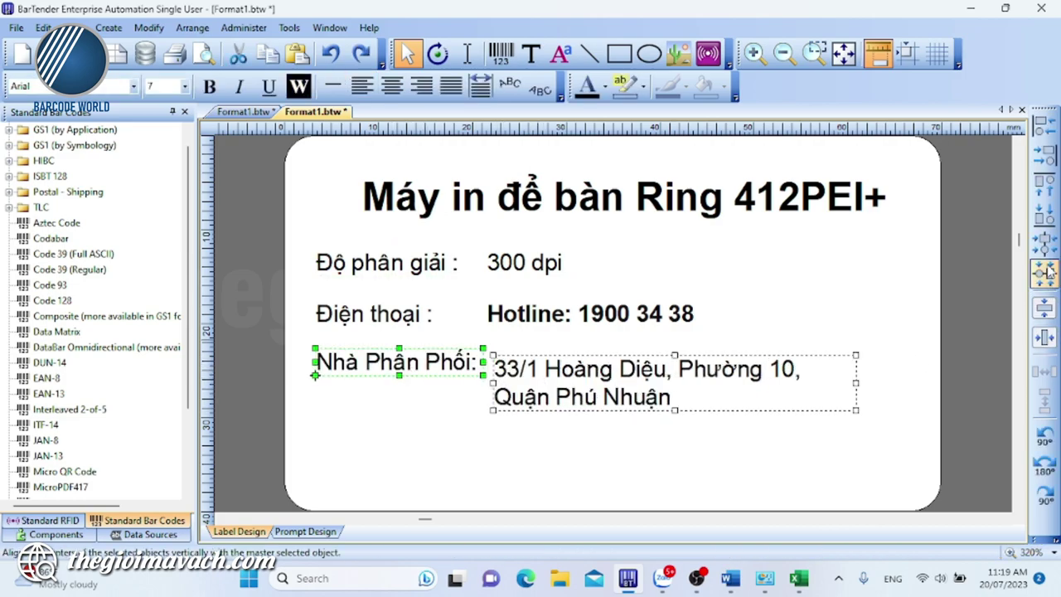
left_click(1045, 184)
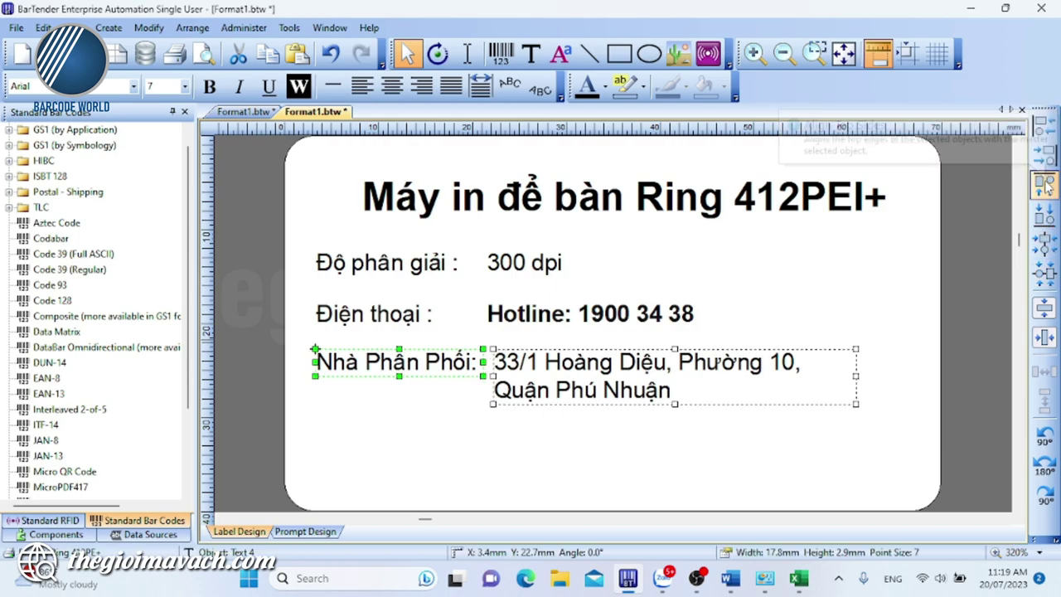
Step: Select all objects on the label and open the Print dialog for the Ring 412PE+
left_click(389, 323)
left_click(507, 311, "shift")
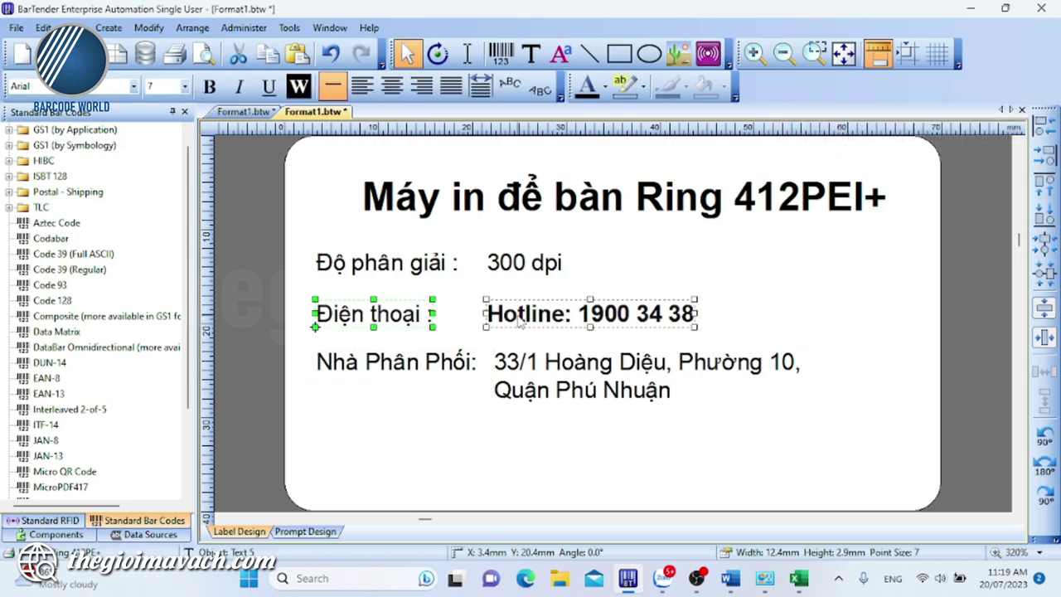
left_click(651, 256)
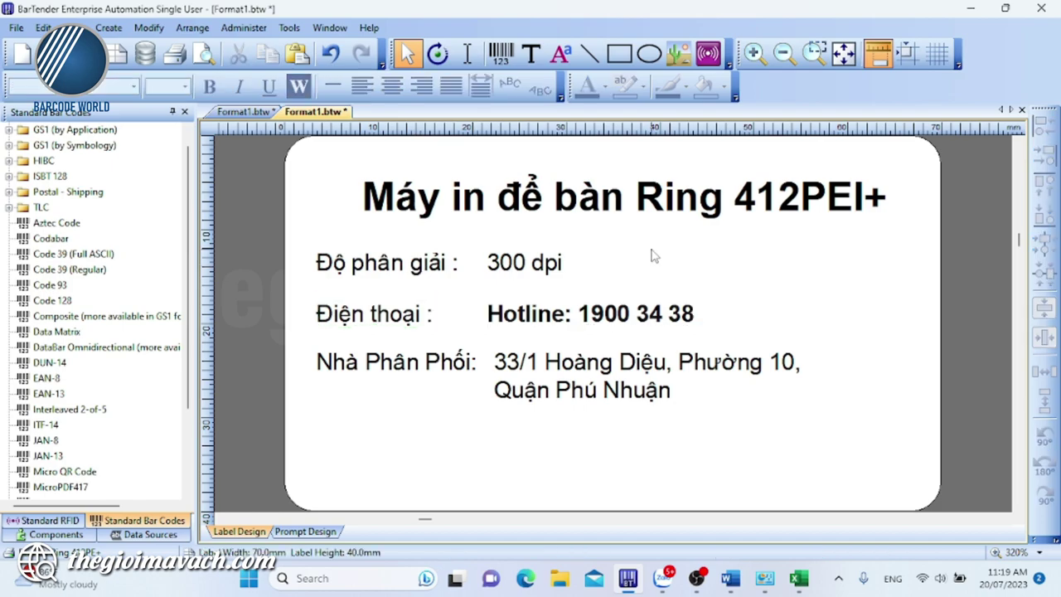
scroll(324, 190, "down", 5)
key("ctrl+a")
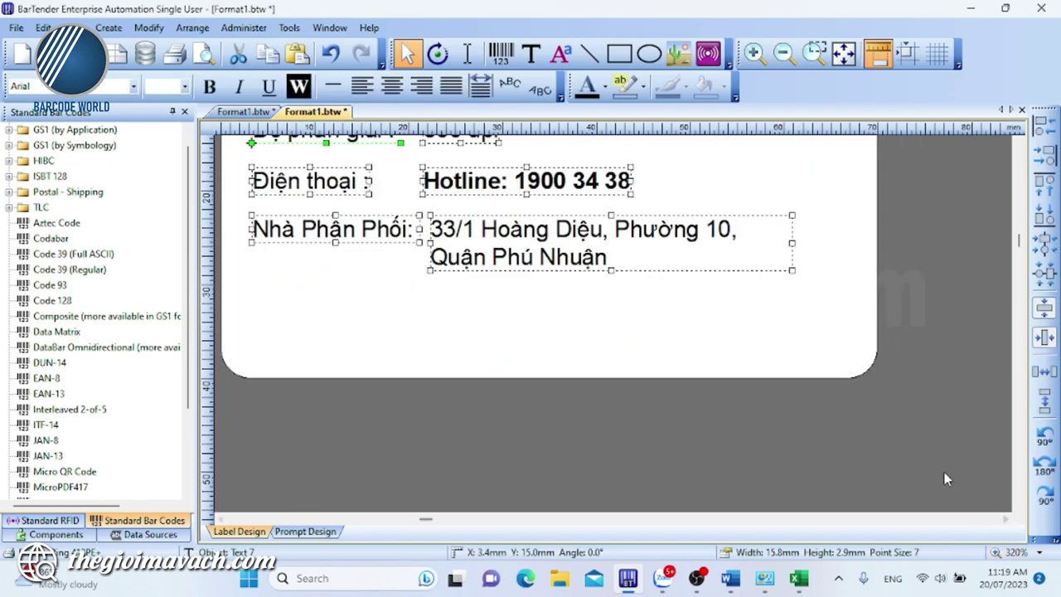
key("ctrl+p")
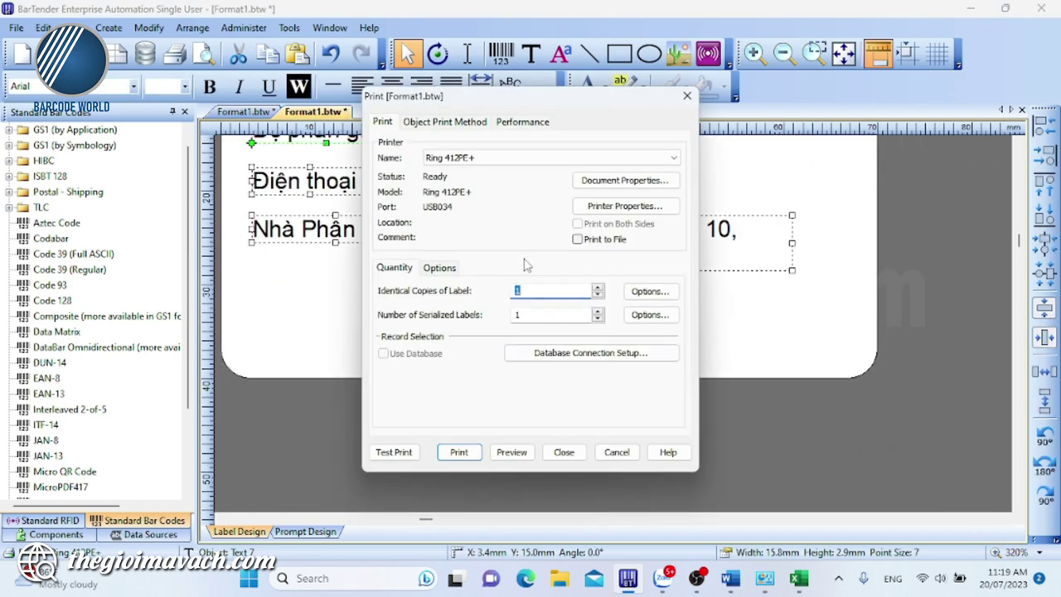
Step: Print two copies of the label on the Ring 412PE+ and minimize BarTender
left_click(461, 454)
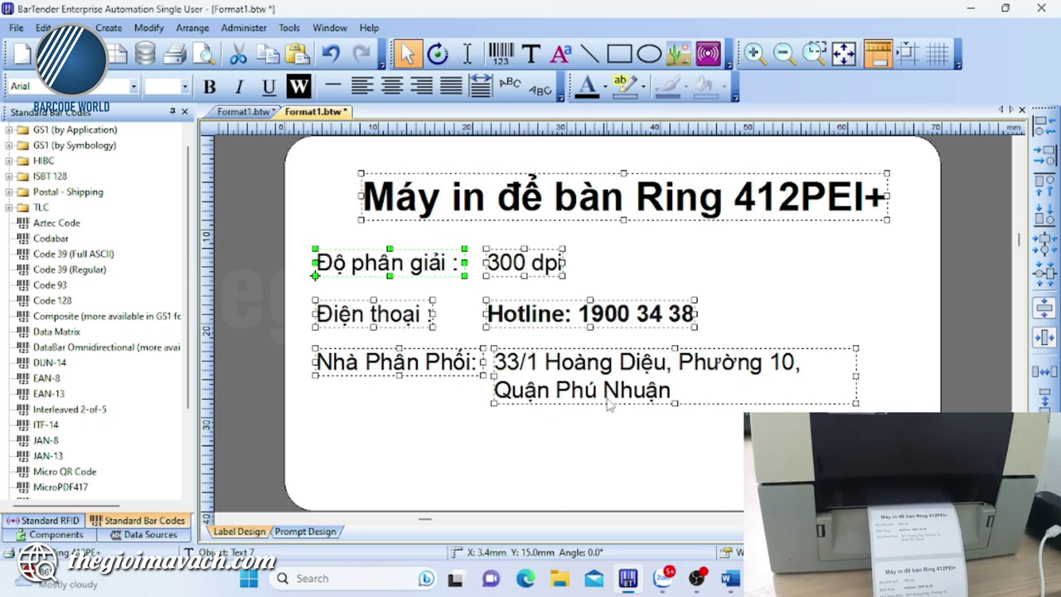
left_click(967, 7)
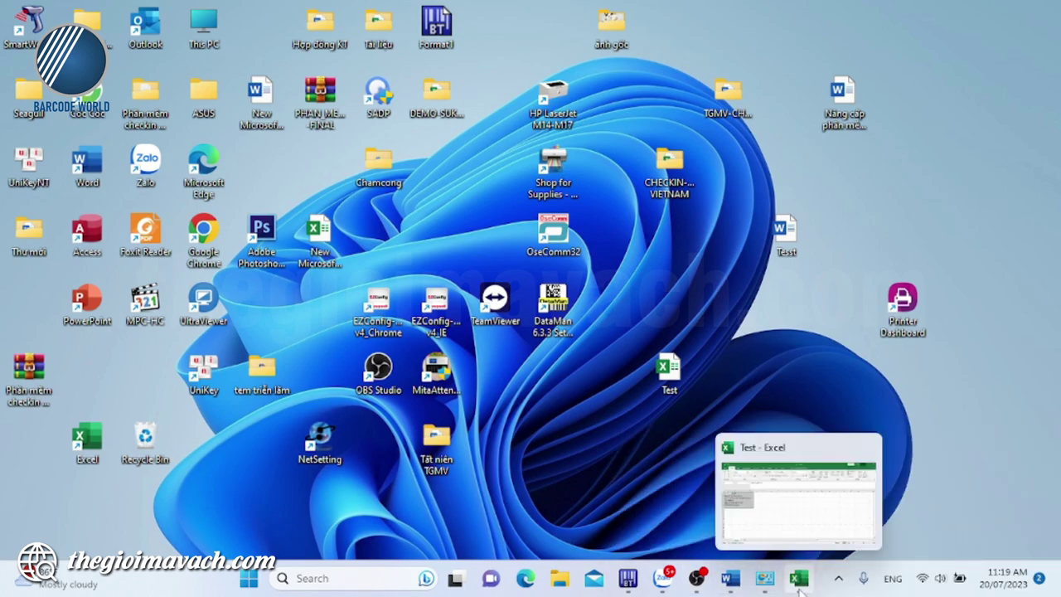
Step: Close the old Devices and Printers window and open Control Panel through a 'contr' search
left_click(764, 578)
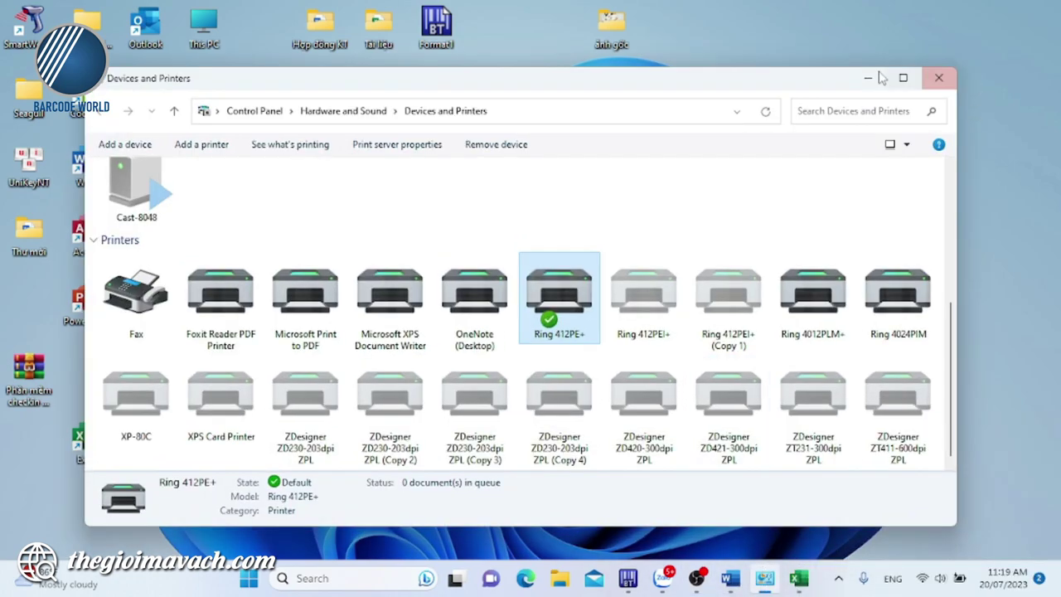
left_click_drag(786, 83, 808, 62)
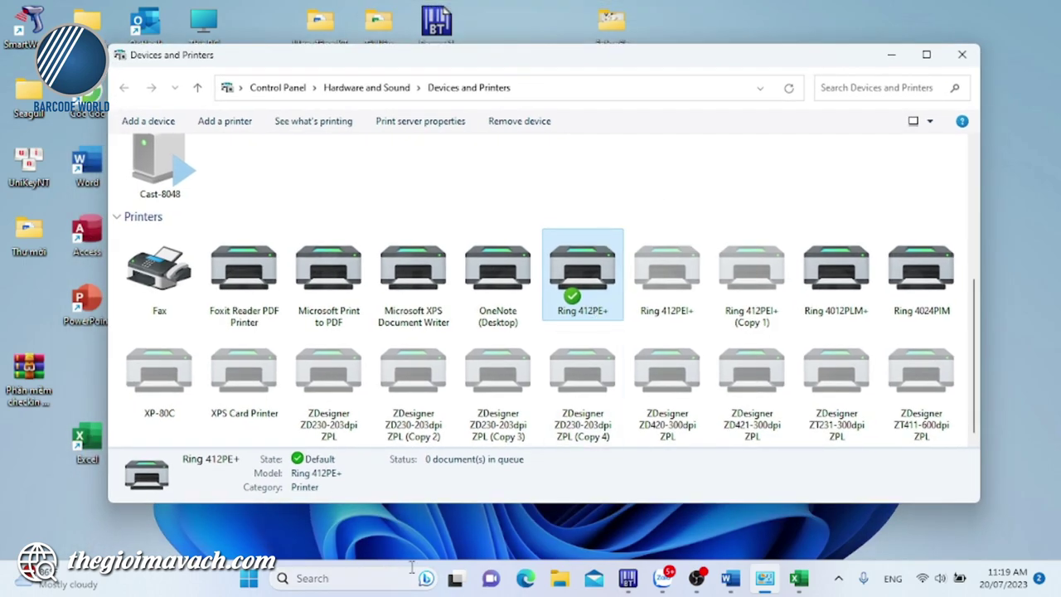
left_click(962, 53)
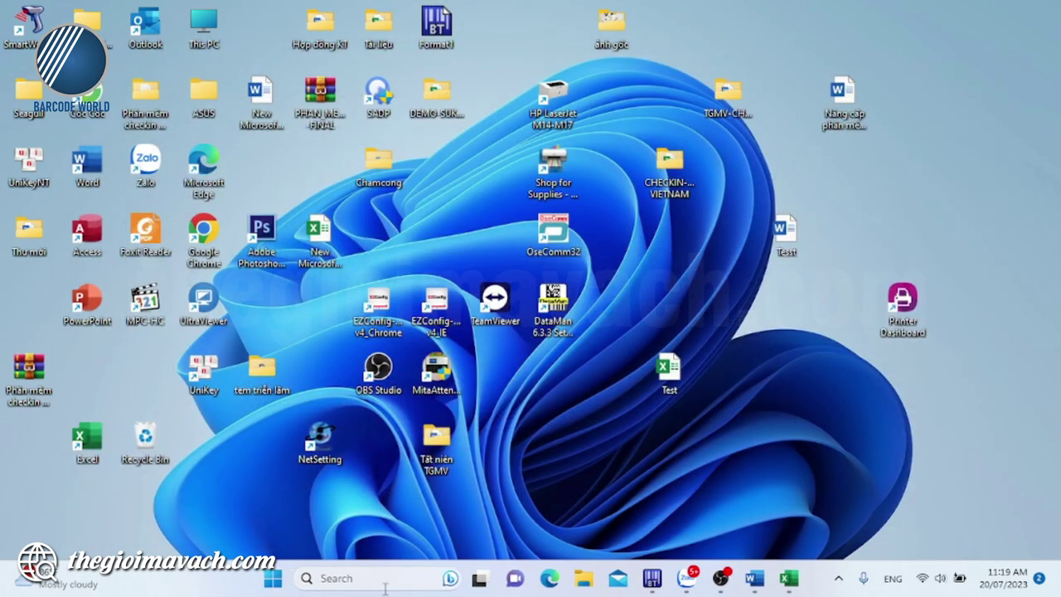
left_click(385, 581)
type("contr")
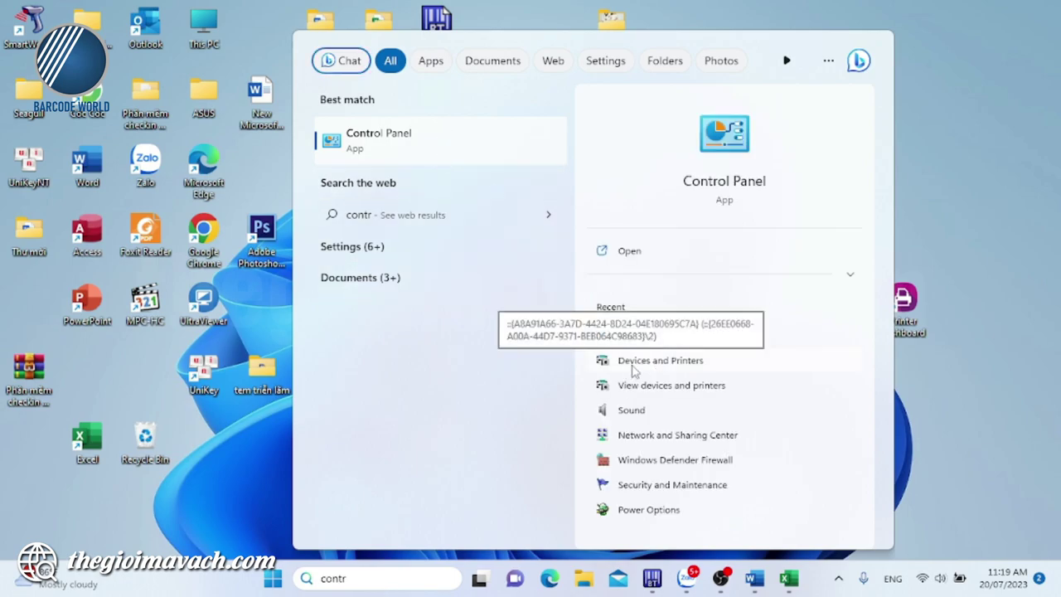
left_click(426, 144)
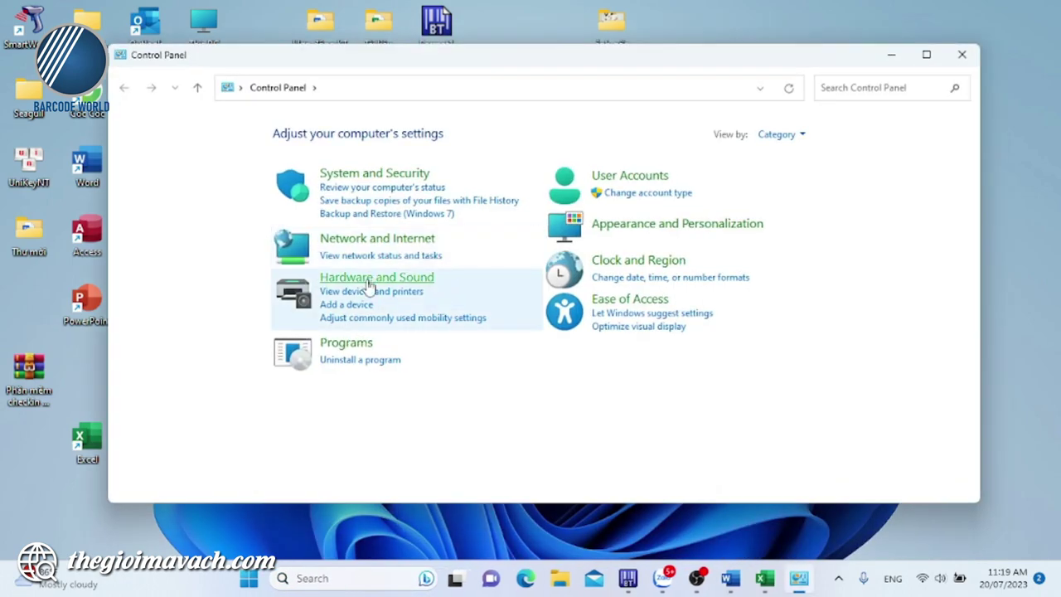
left_click(371, 291)
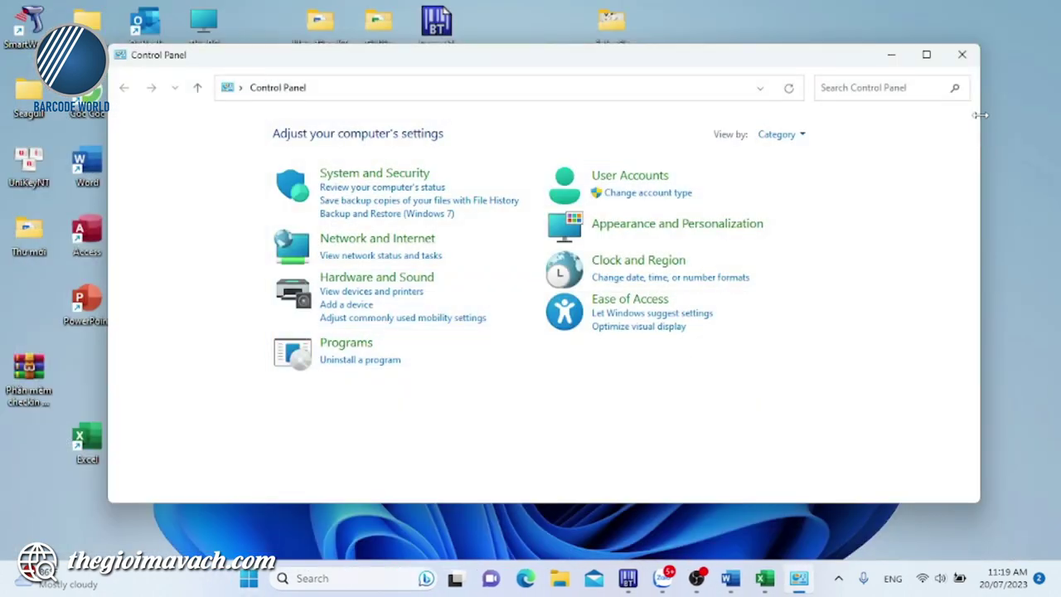
left_click(962, 54)
Step: Reopen Devices and Printers from the recent Control Panel search results
left_click(369, 578)
type("contr")
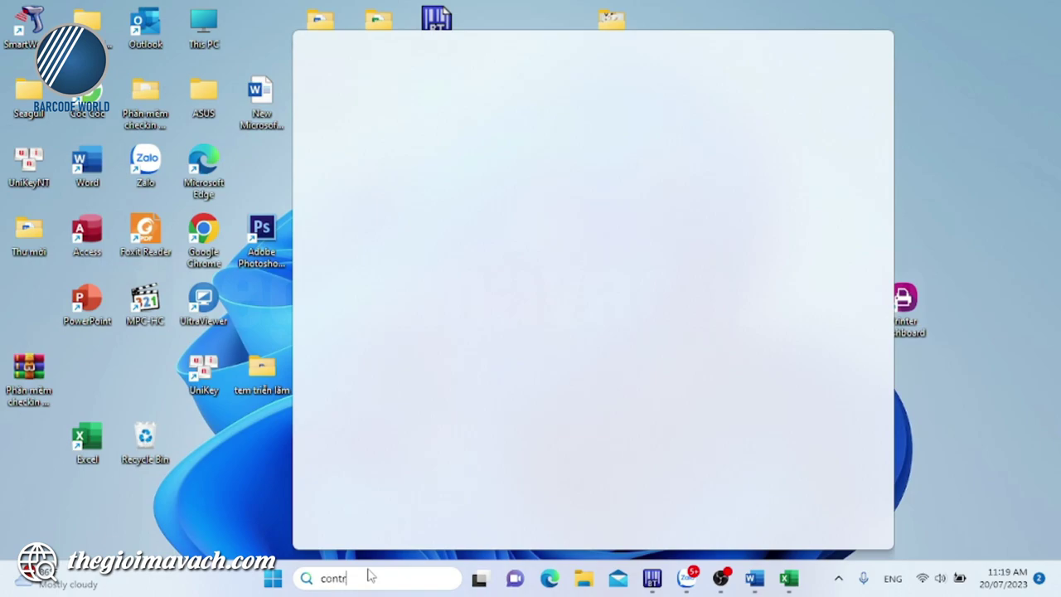
left_click(613, 365)
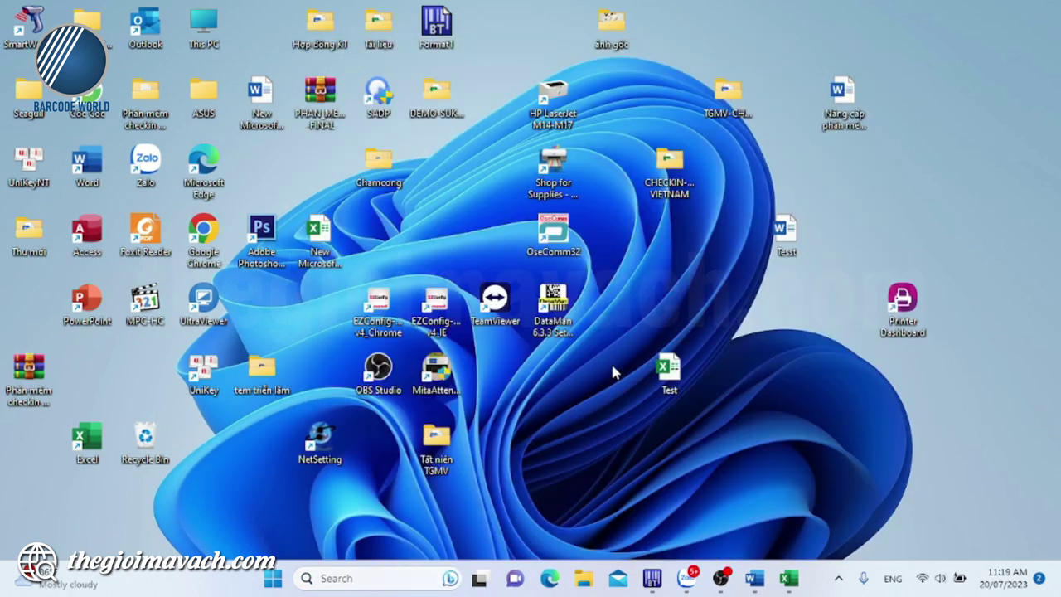
scroll(633, 373, "down", 3)
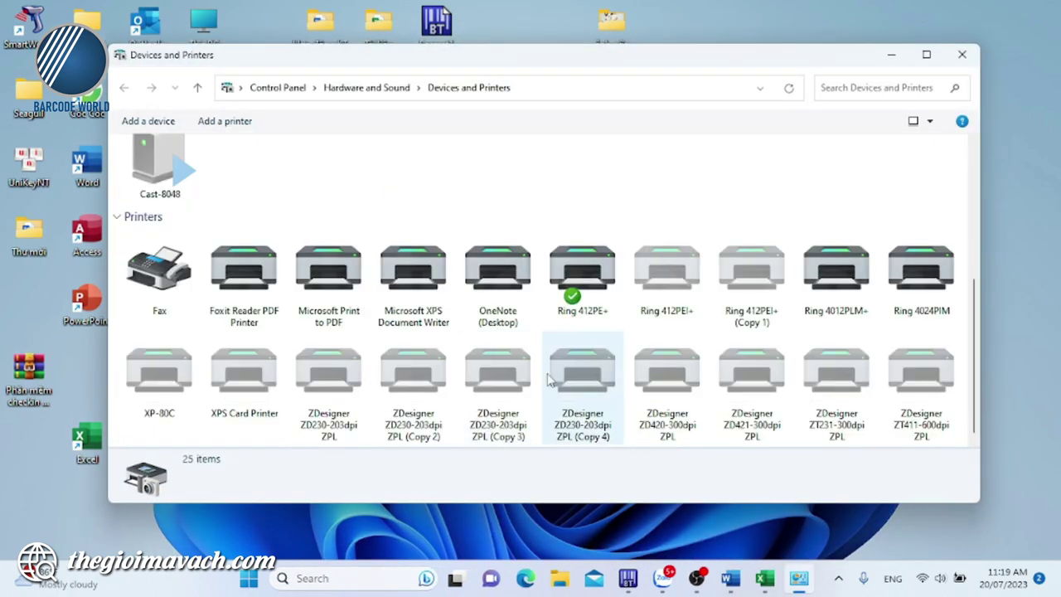
Step: Open the Ring 412PE+ Printing Preferences on the Page Setup page
right_click(582, 280)
left_click(632, 320)
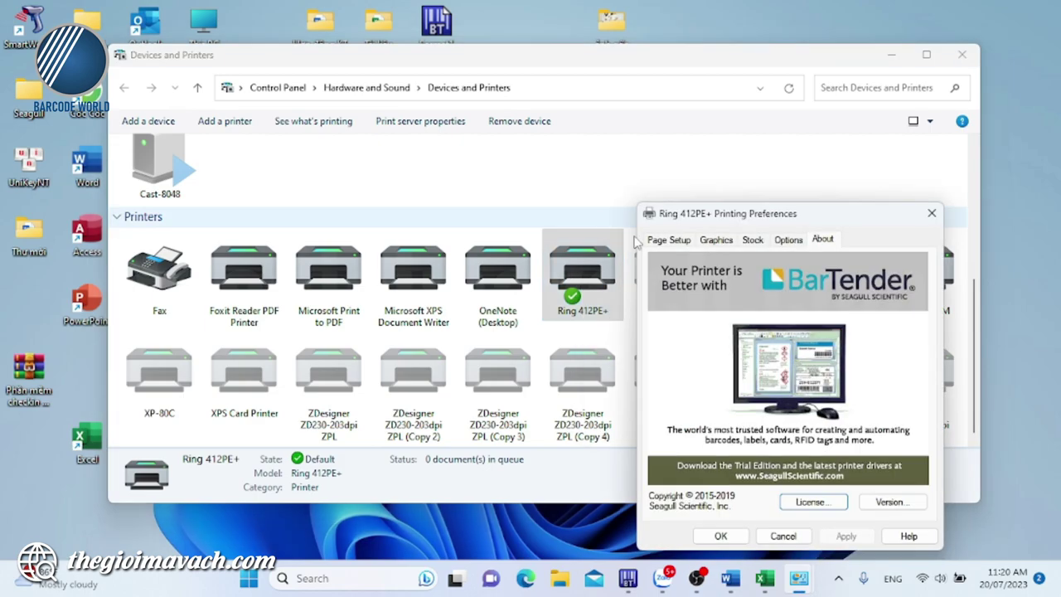
left_click(666, 234)
left_click_drag(668, 217, 554, 165)
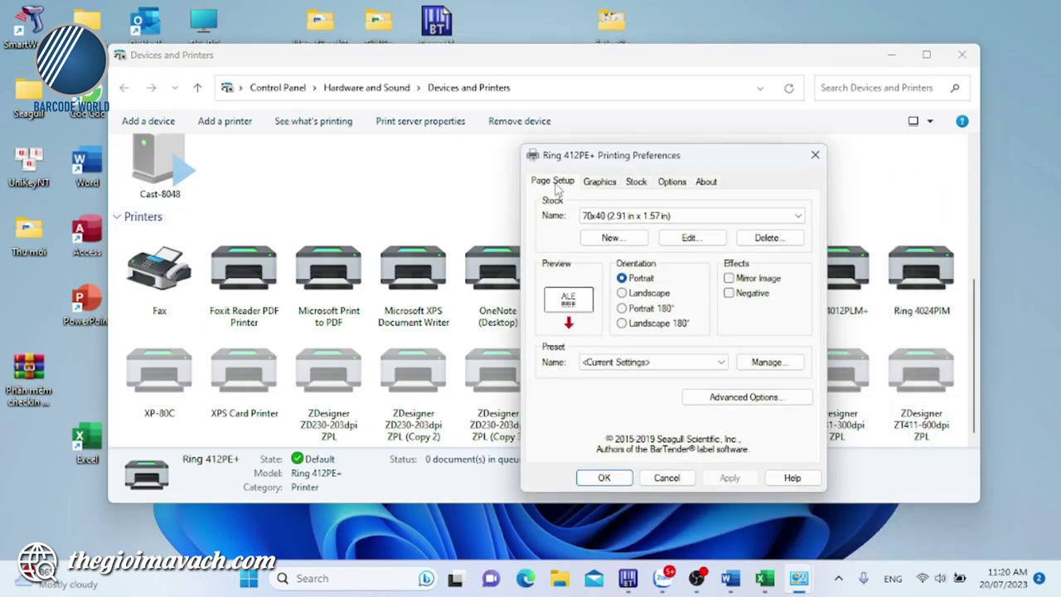
Step: Inspect a new stock's name, width and height fields, then cancel both dialogs unchanged
left_click(610, 238)
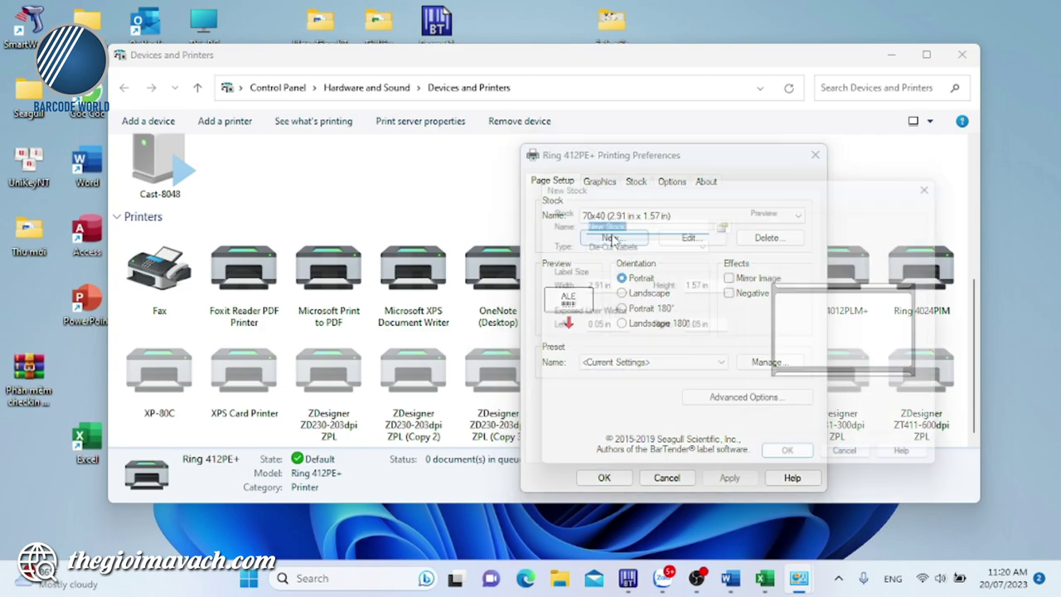
left_click(635, 220)
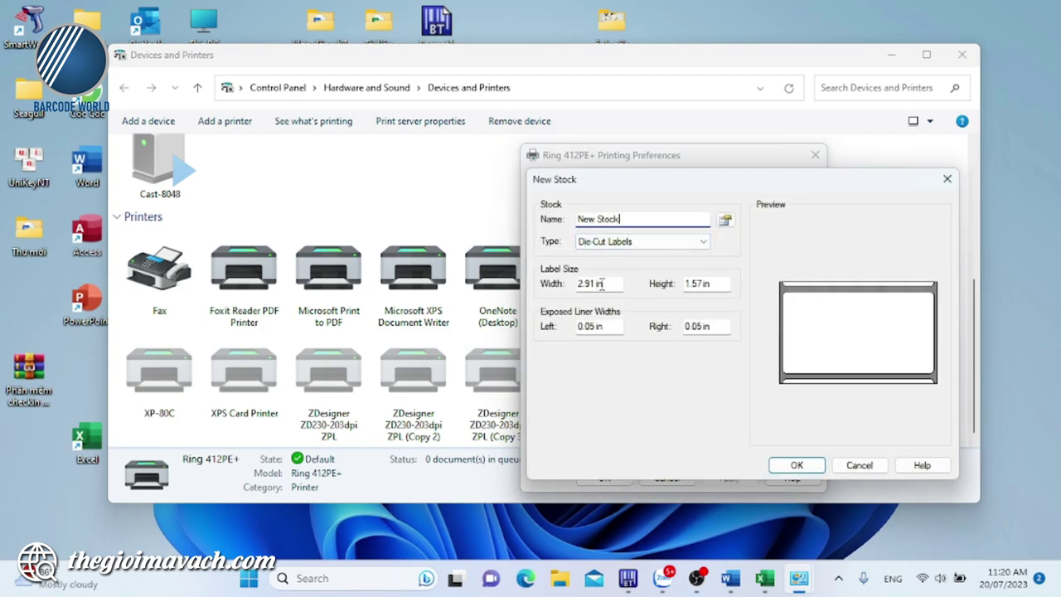
left_click_drag(639, 220, 590, 255)
key("Tab")
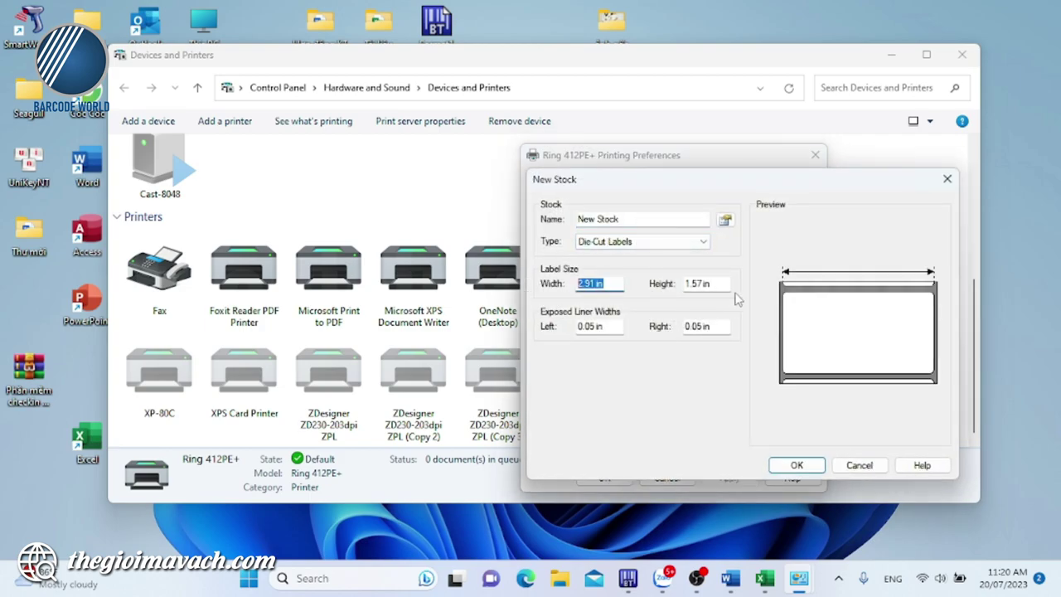
key("Tab")
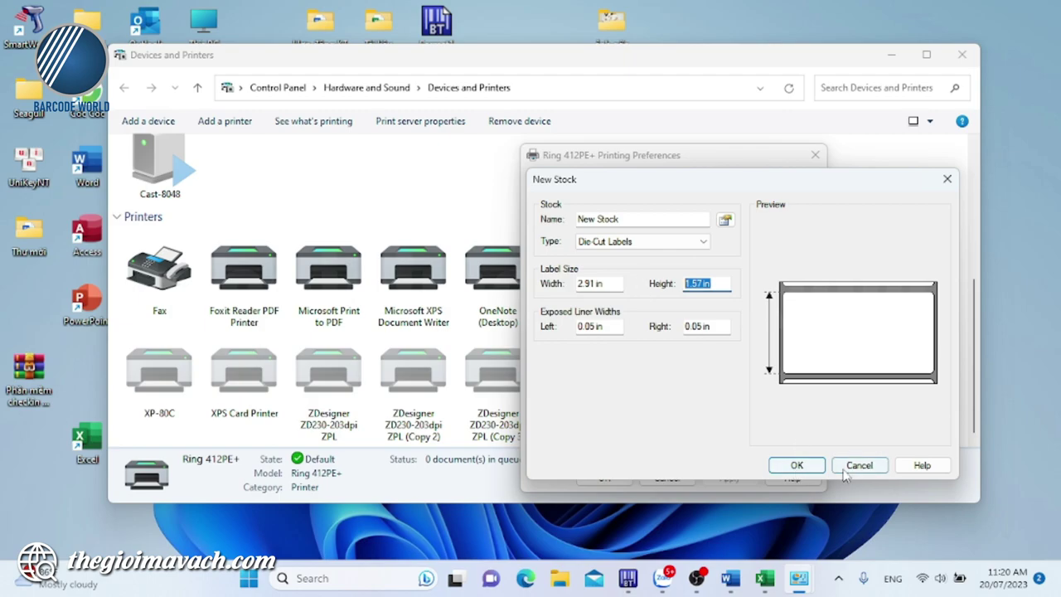
left_click(797, 466)
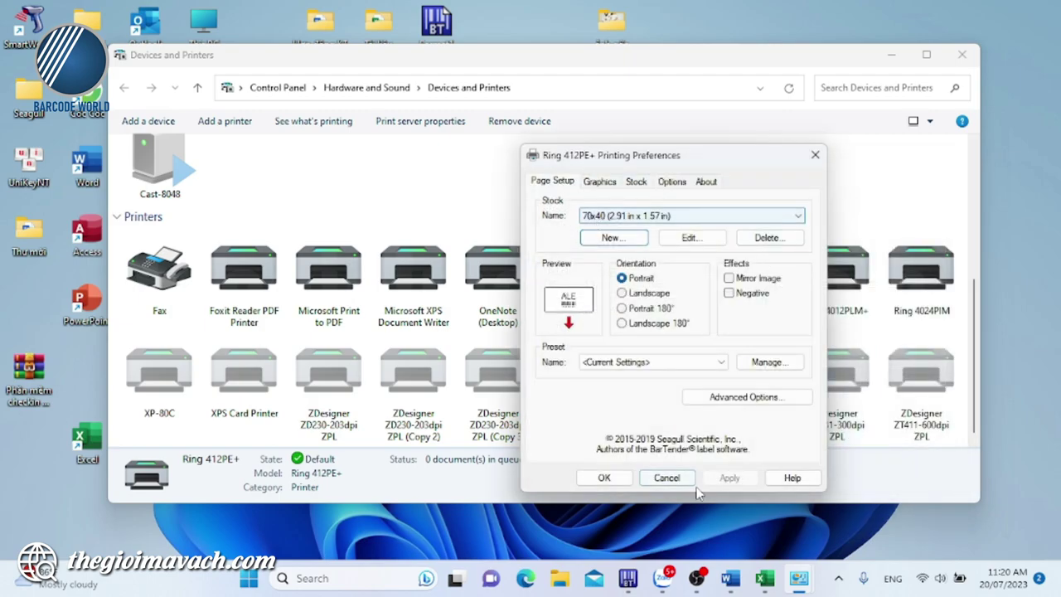
left_click(668, 479)
Step: Close Devices and Printers and go to the Print screen of the Word label document
left_click(961, 55)
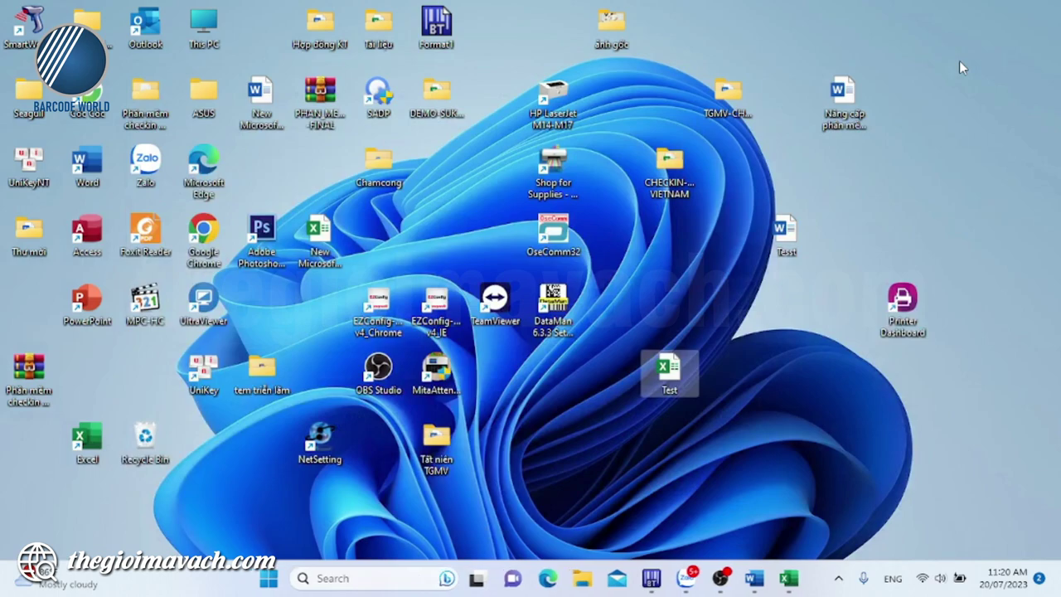
left_click(753, 577)
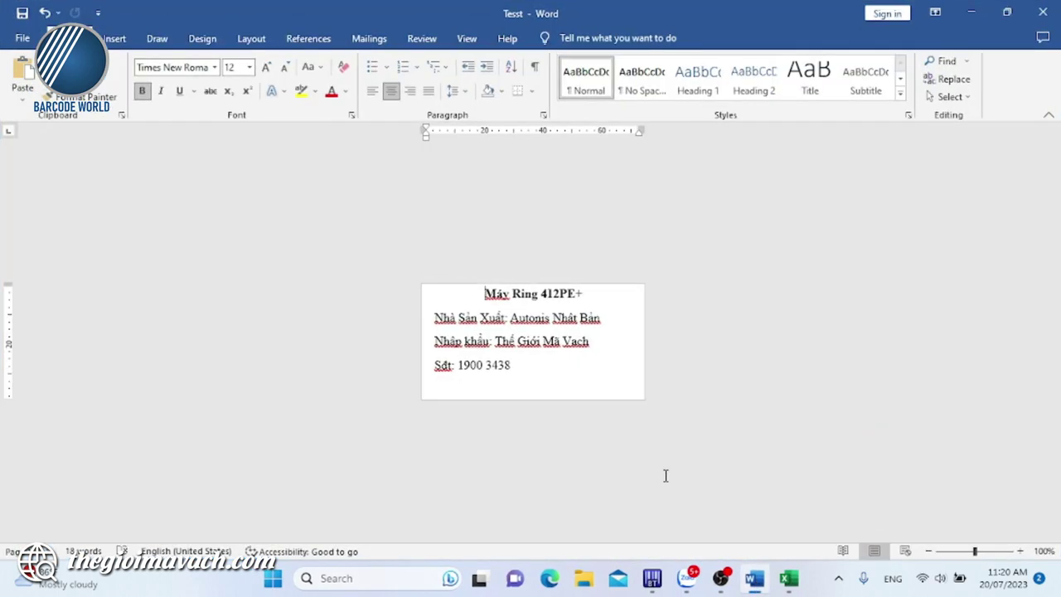
left_click(22, 38)
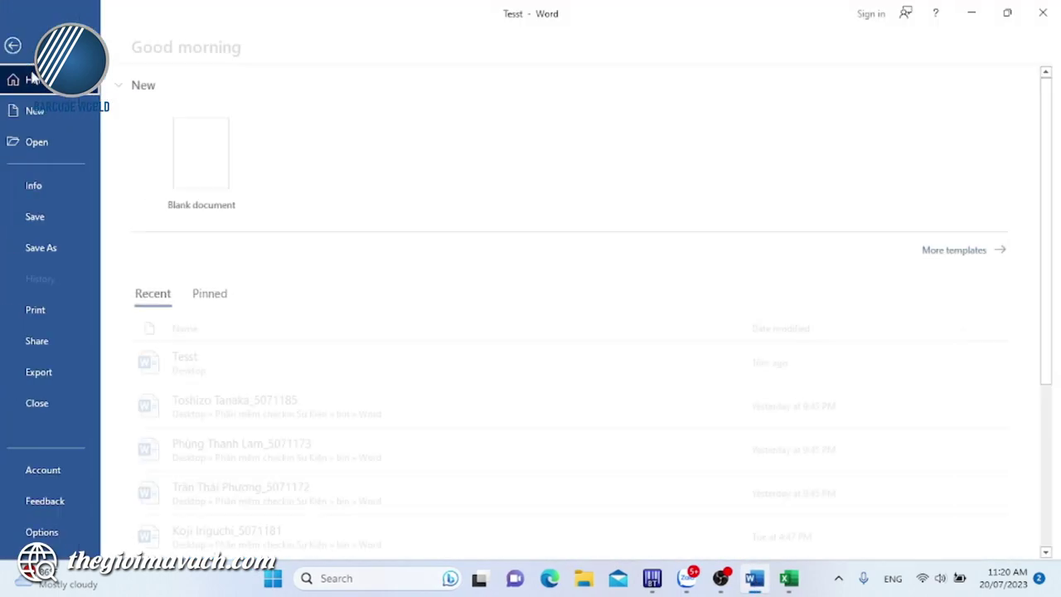
left_click(43, 315)
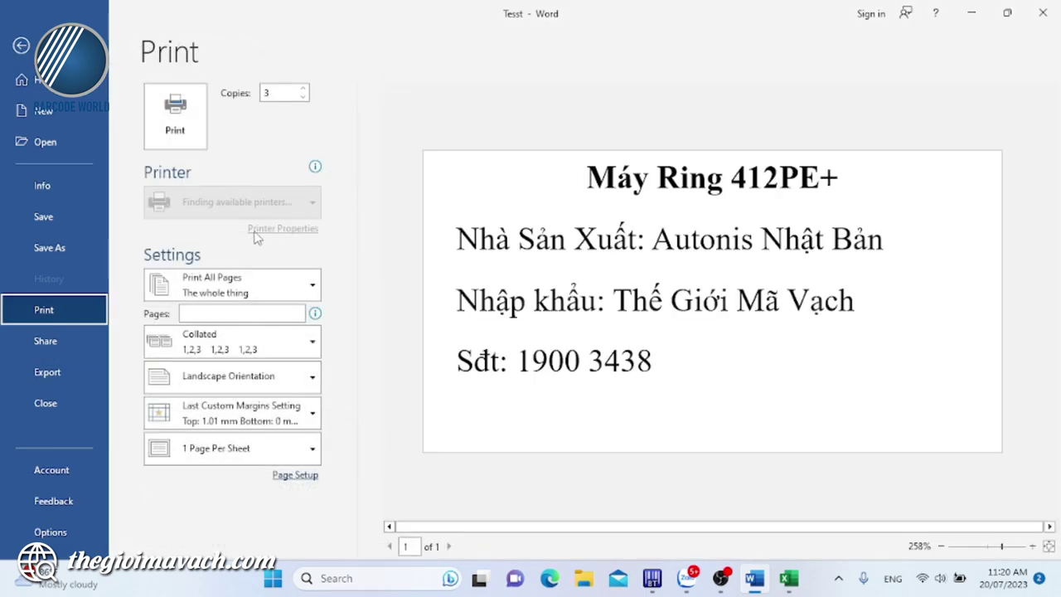
Step: Keep Ring 412PE+ as the printer and open Page Setup on its margin settings
left_click(247, 201)
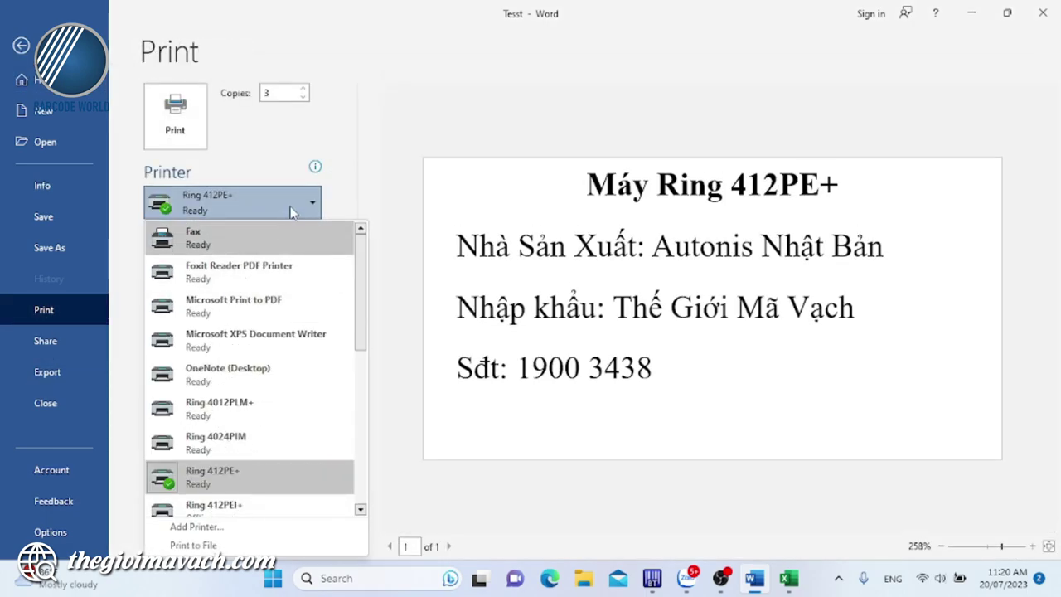
left_click(292, 211)
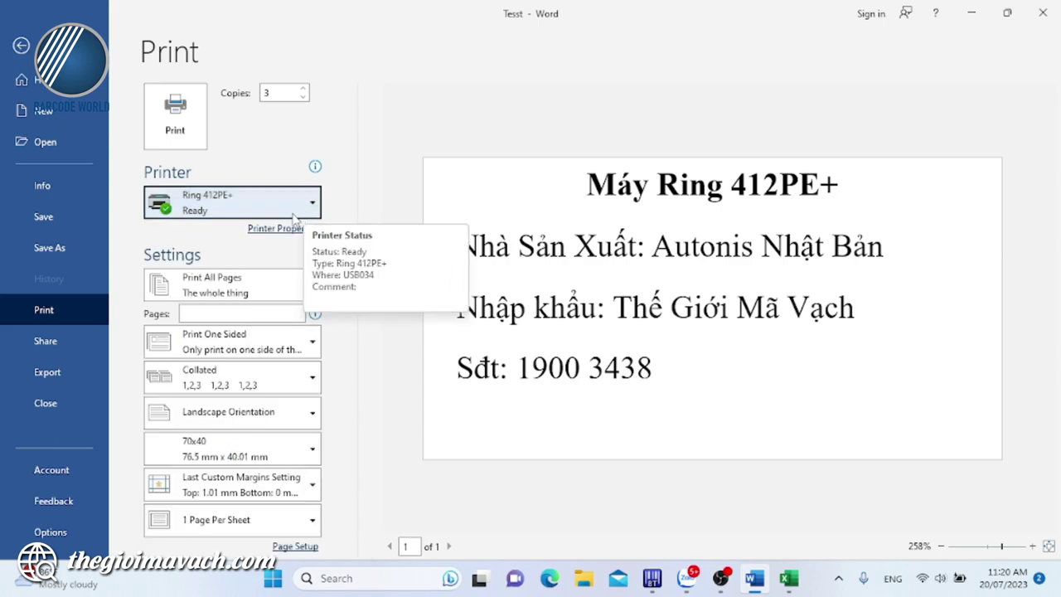
left_click(281, 548)
left_click(104, 153)
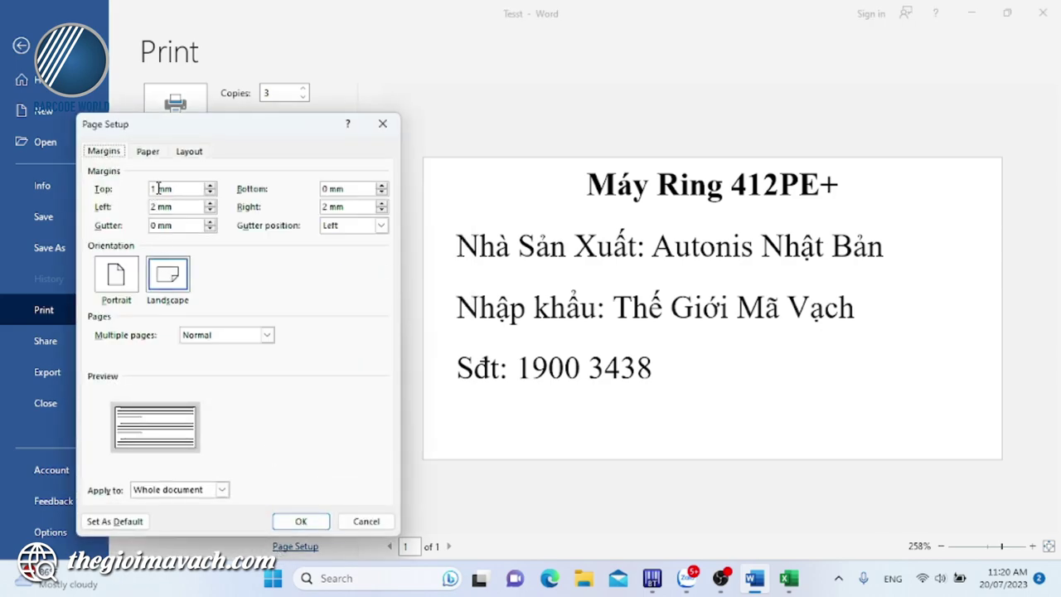
Step: Check the top margin, set the paper size to 70x40, and return to the label text
left_click(156, 189)
left_click(147, 152)
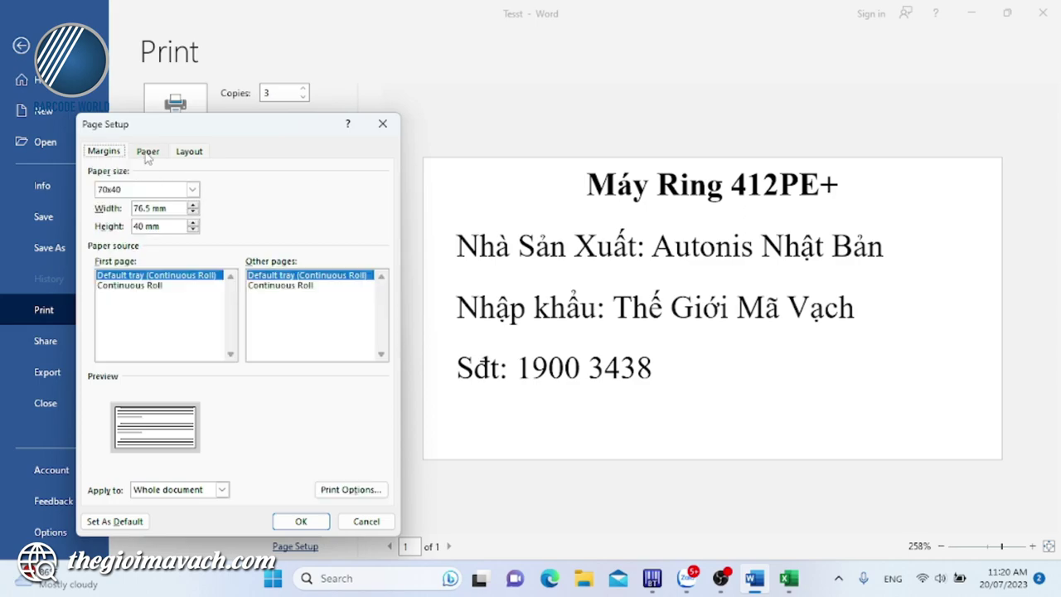
left_click(160, 192)
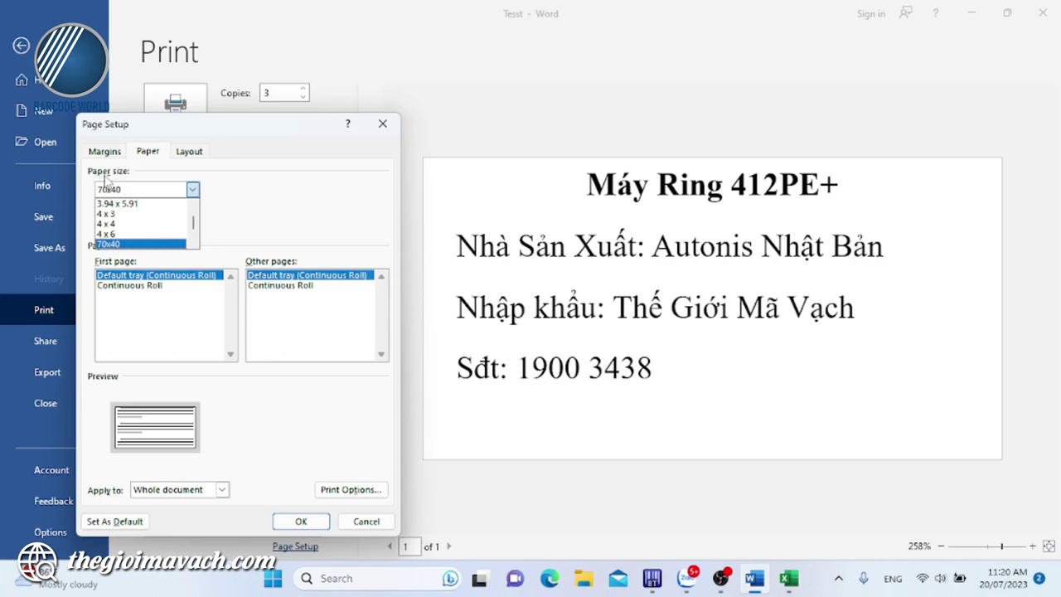
scroll(149, 226, "down", 1)
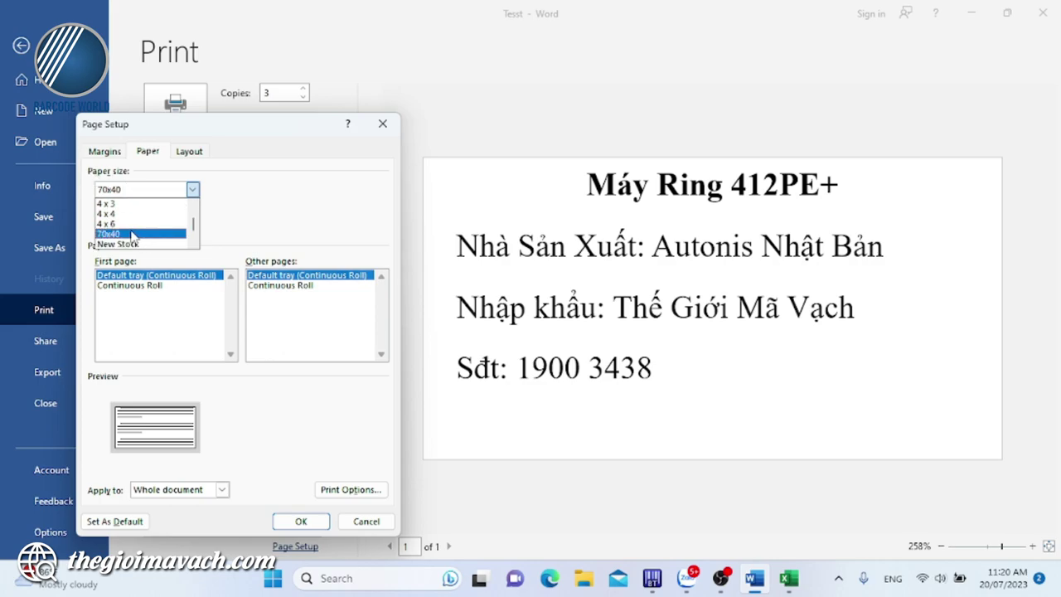
left_click(132, 235)
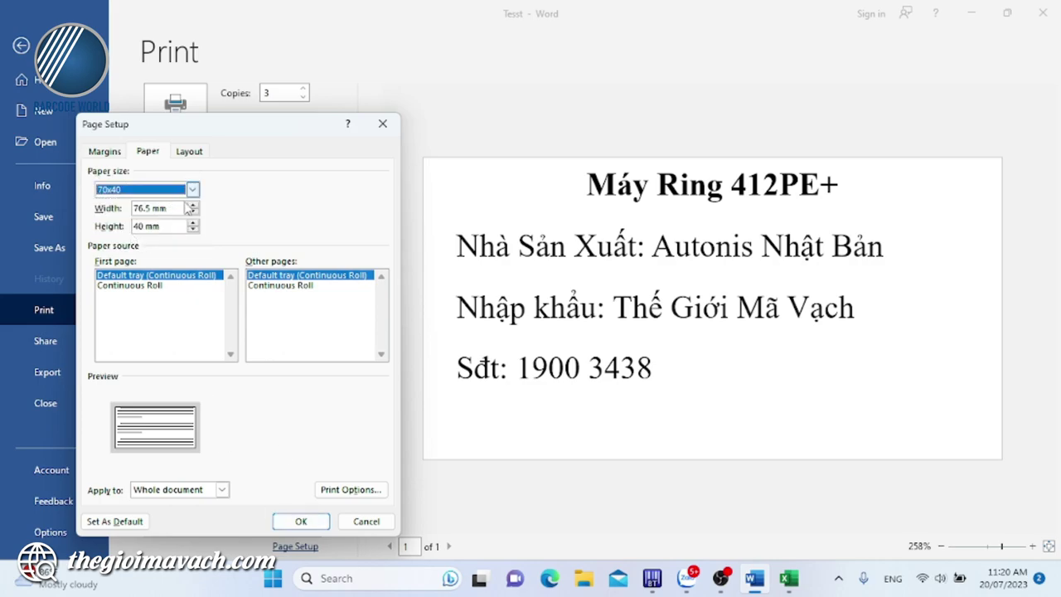
left_click(301, 521)
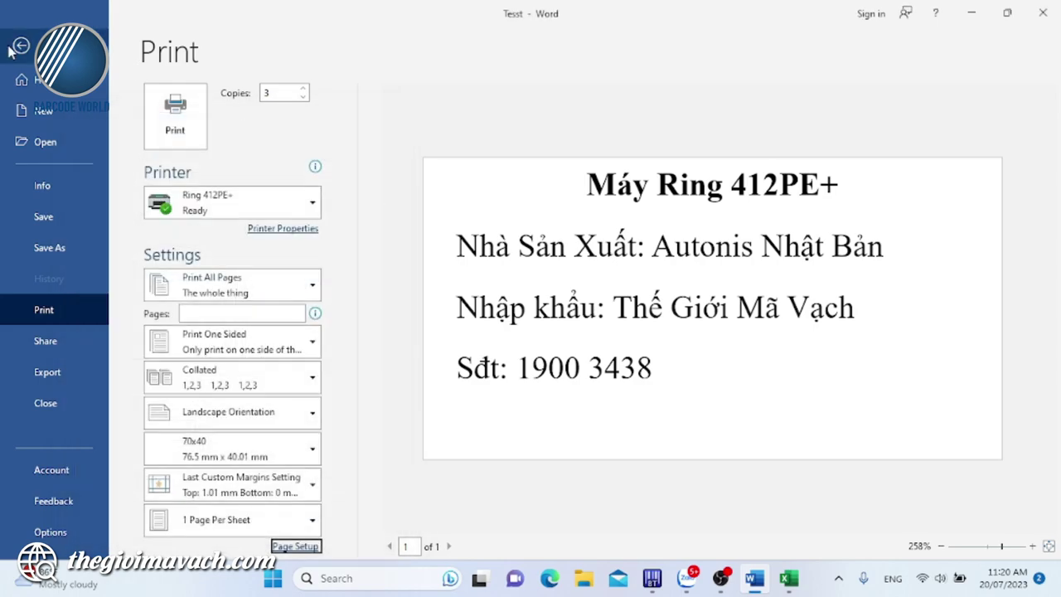
left_click(11, 50)
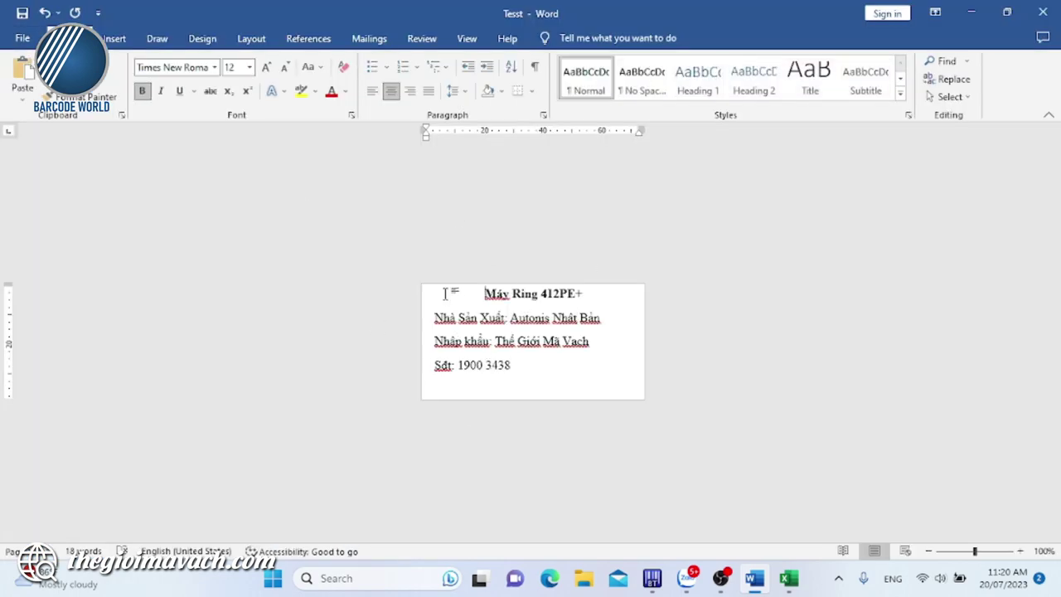
Step: Select and deselect the four Máy Ring 412PE+ lines, then minimize the Tesst document
left_click_drag(445, 294, 619, 397)
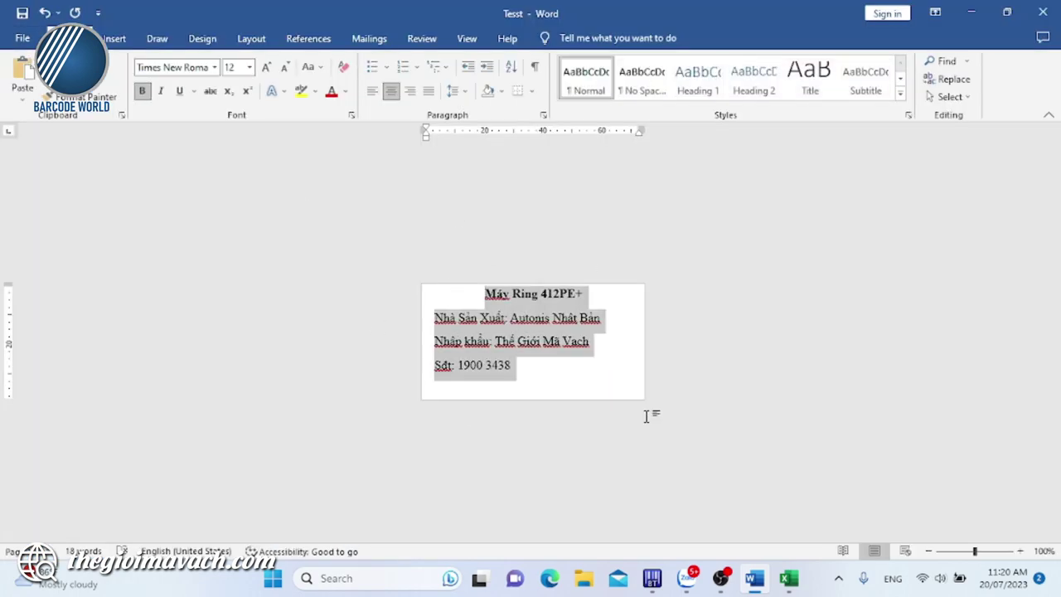
left_click(604, 383)
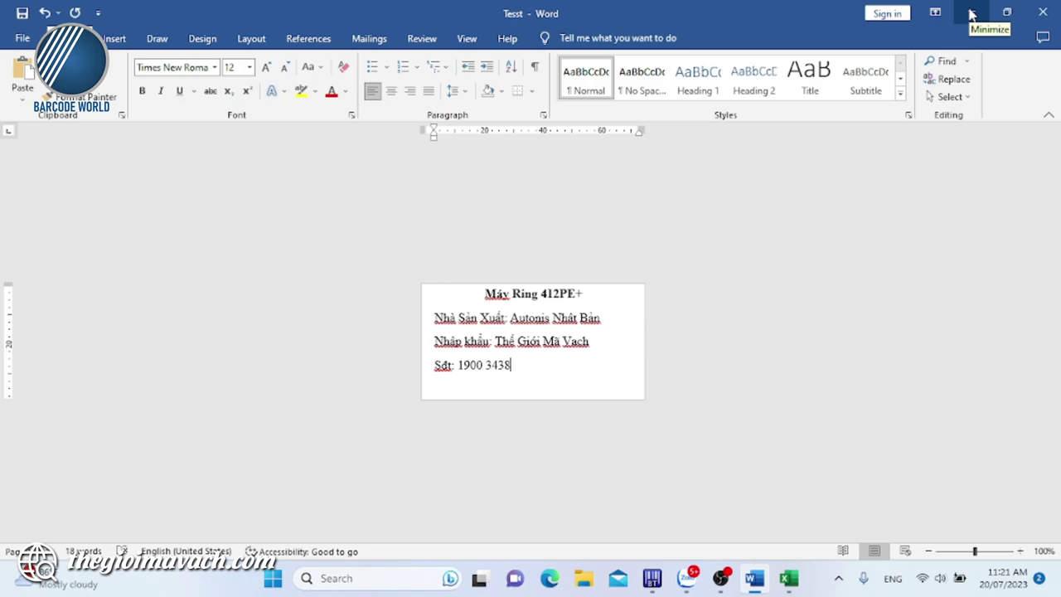
left_click(972, 14)
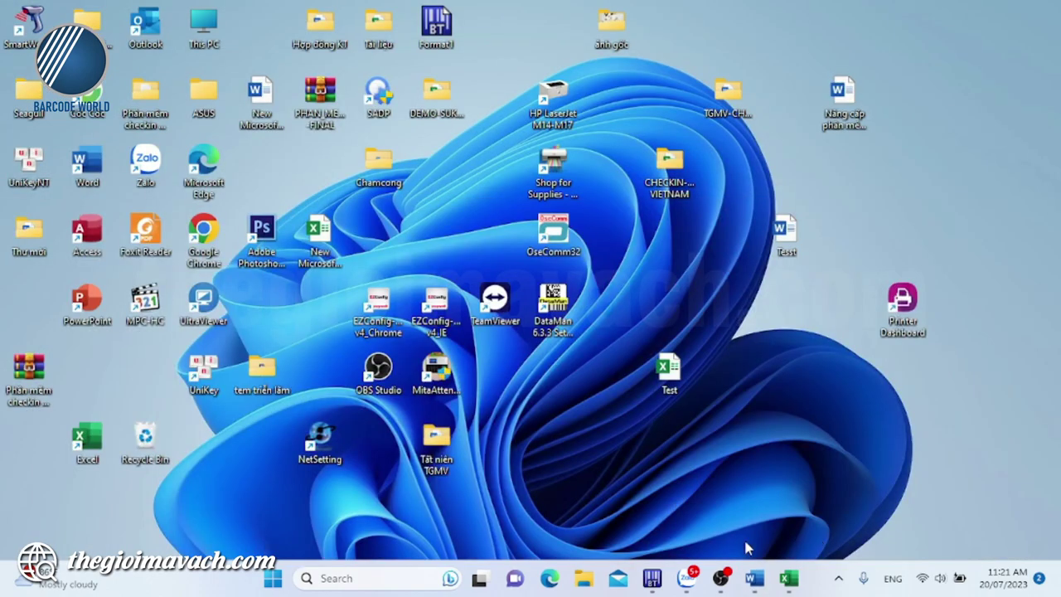
Step: Restore the Format1.btw label design from the taskbar and select the hotline number text
left_click(653, 580)
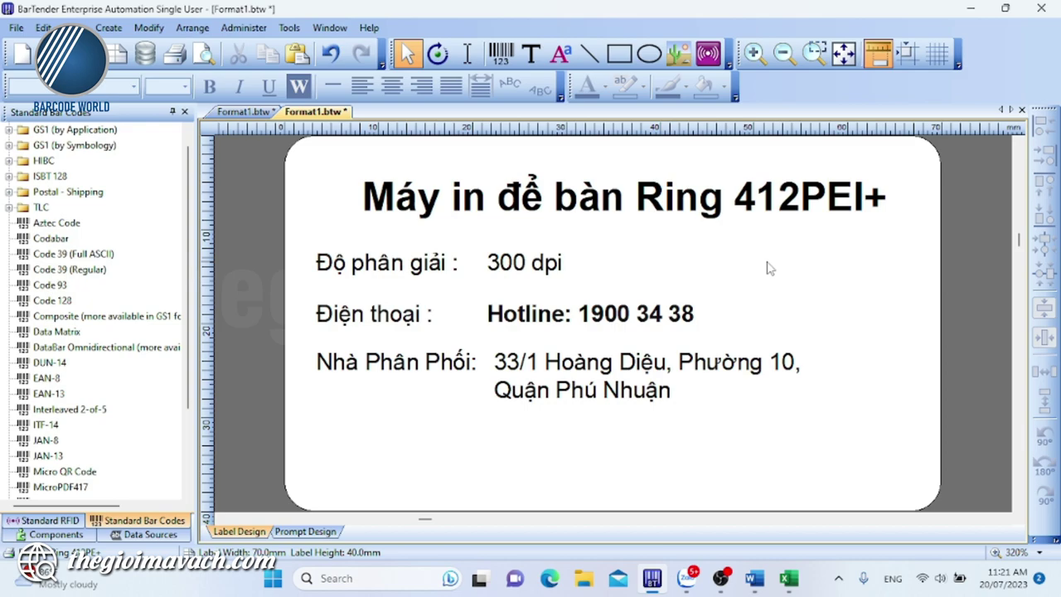
left_click(673, 319)
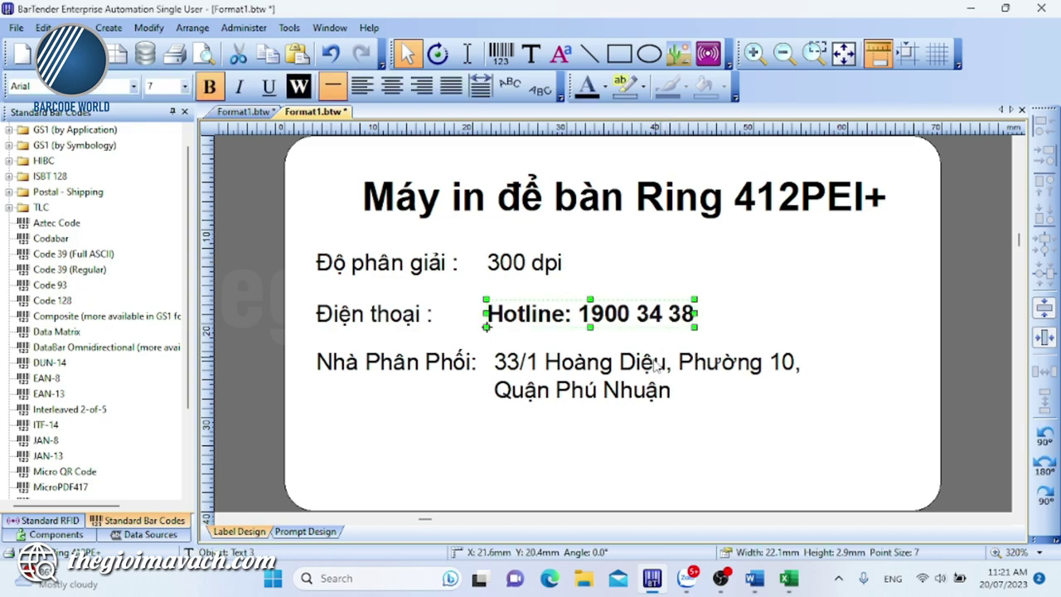